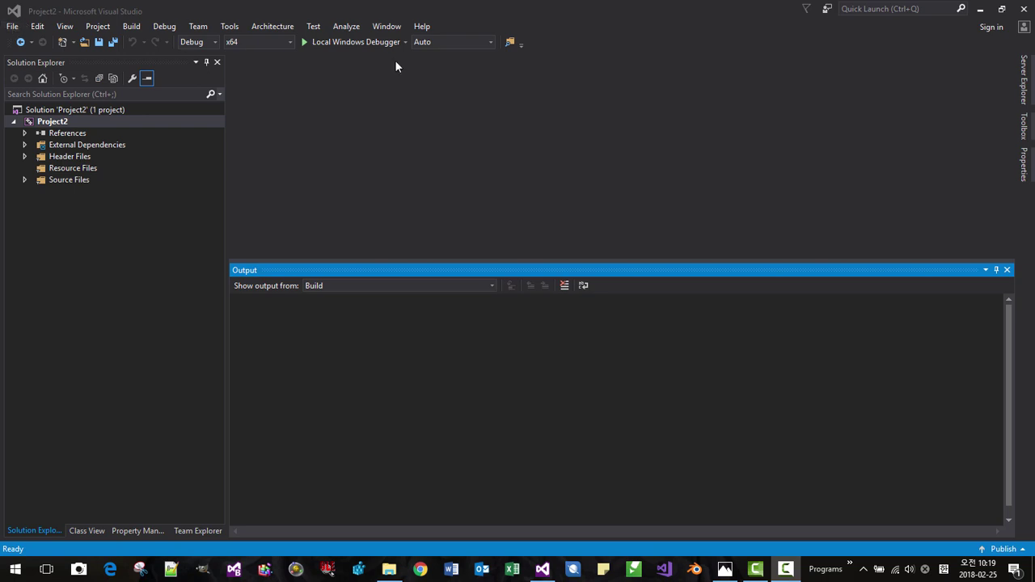
Build and run Project2 without debugging, declining to run the last successful build
left_click(389, 95)
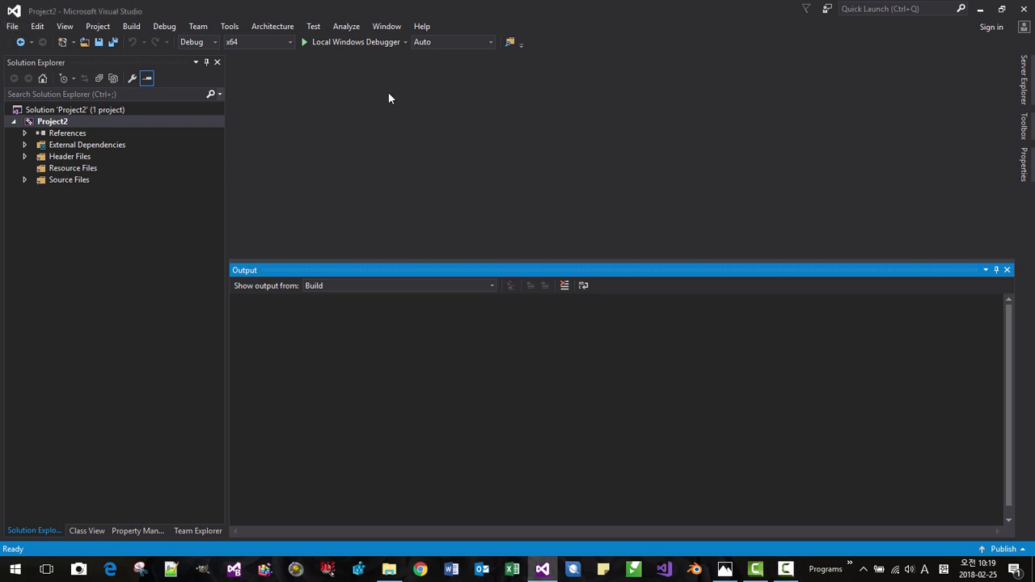
key("ctrl+F5")
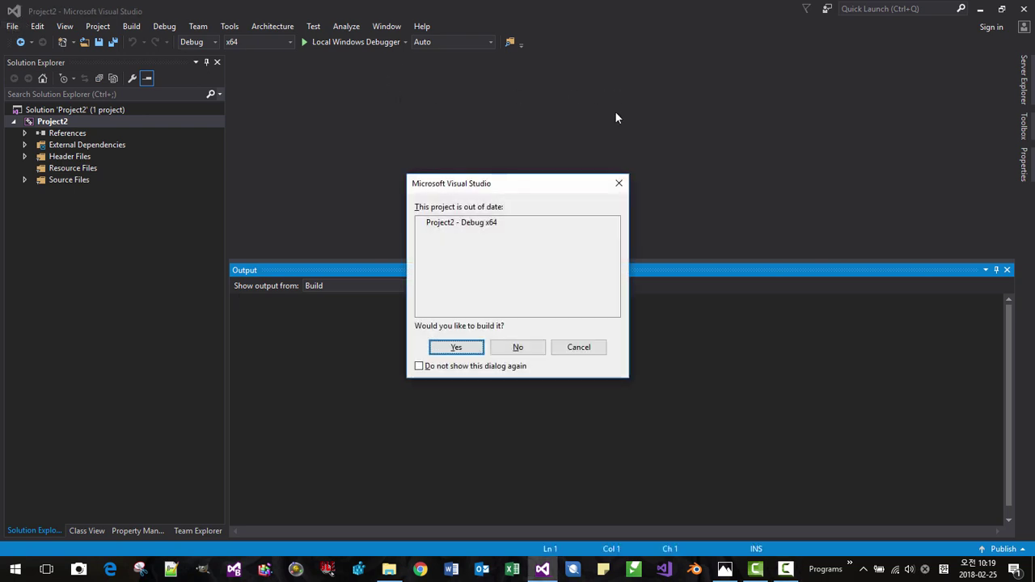
left_click(457, 347)
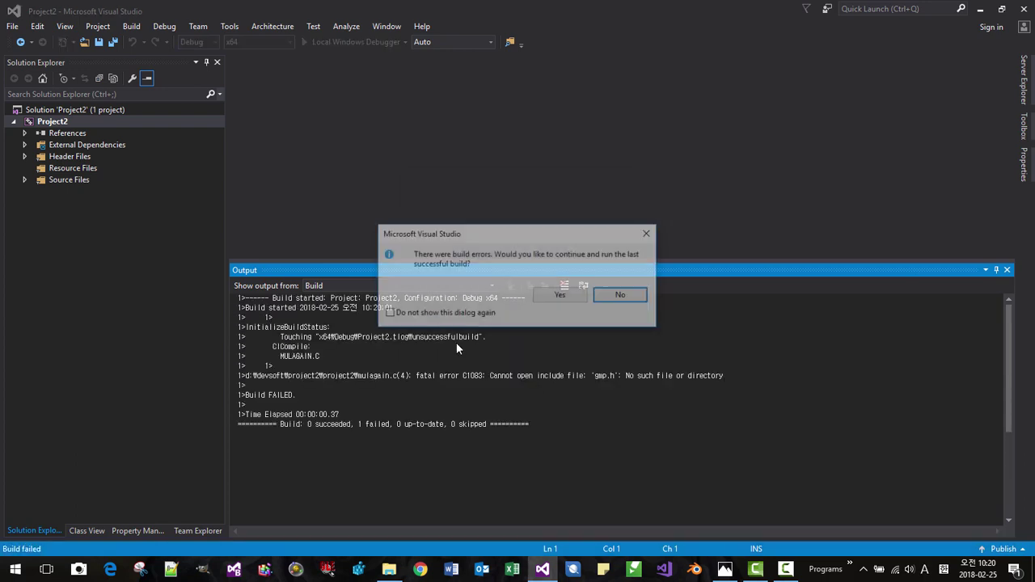
left_click(622, 297)
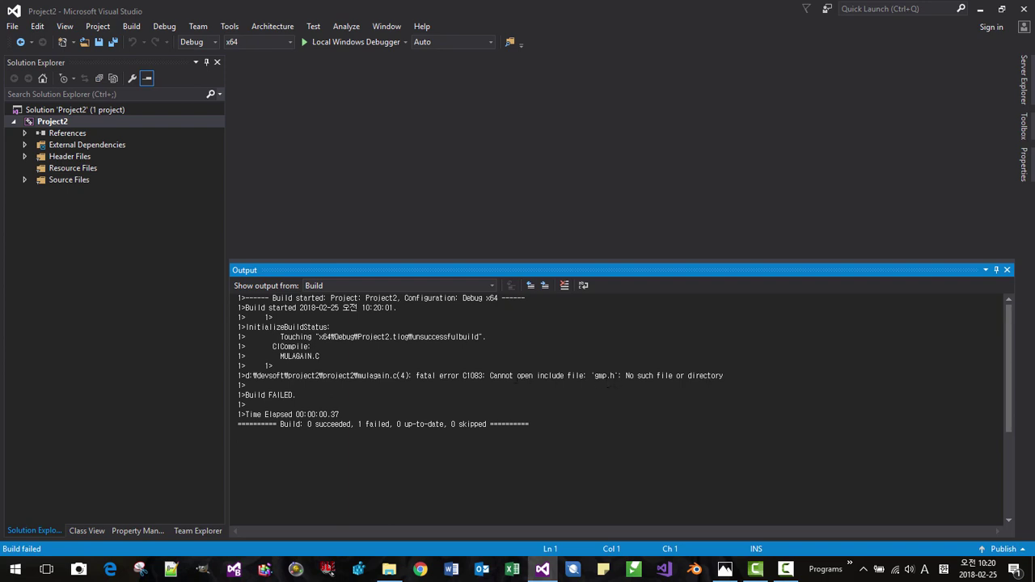
Open the gmp.h include error's source line in MULAGAIN.C, close the build output and select the #include<gmp.h> line
double_click(404, 376)
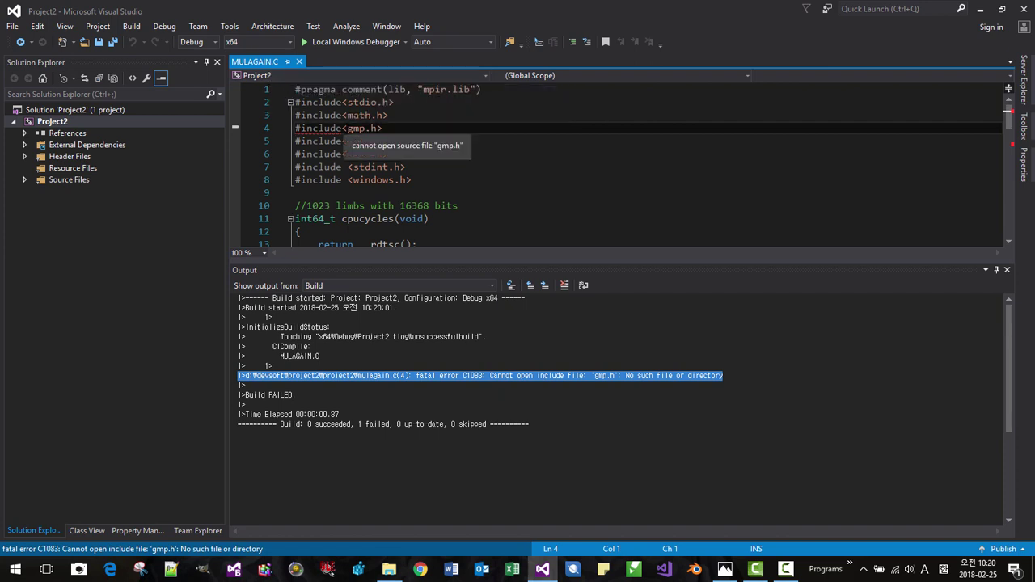
left_click(1007, 269)
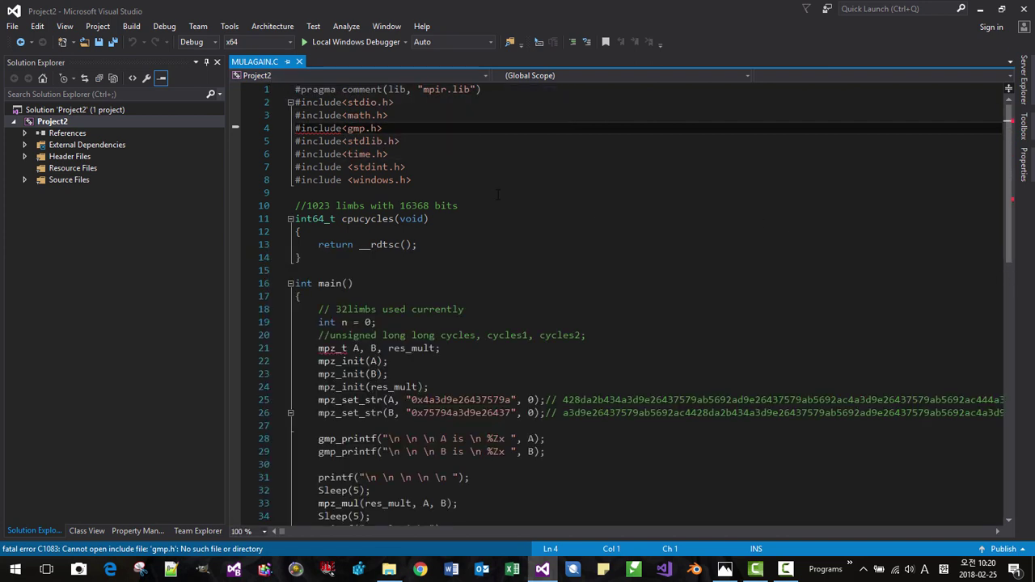
key("Down")
key("Down")
key("Down")
key("Down")
key("Down")
left_click_drag(389, 130, 295, 129)
Switch to Photos and review the include directory settings in the x64-include.JPG reference image
left_click(725, 568)
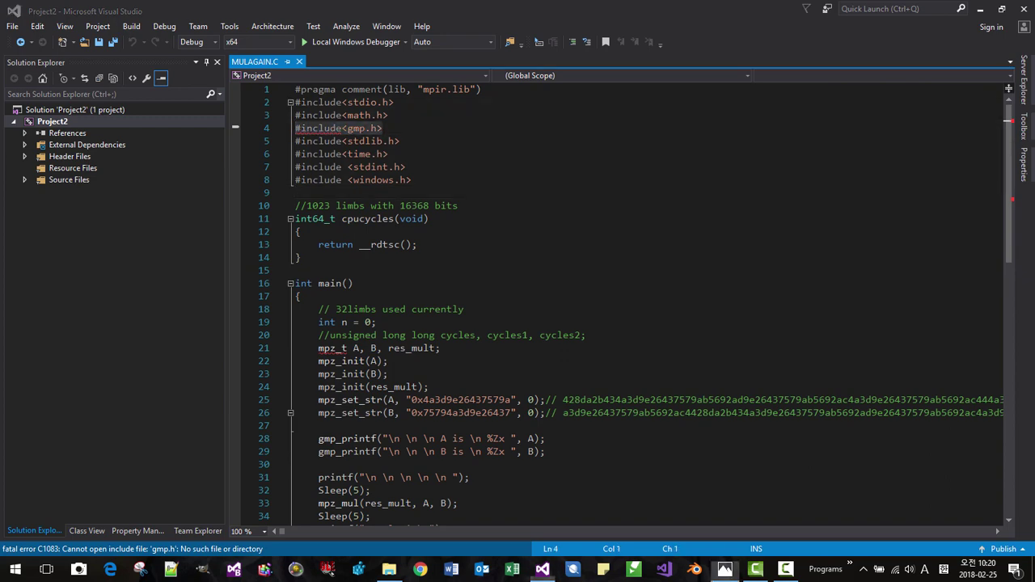
left_click_drag(970, 54, 519, 47)
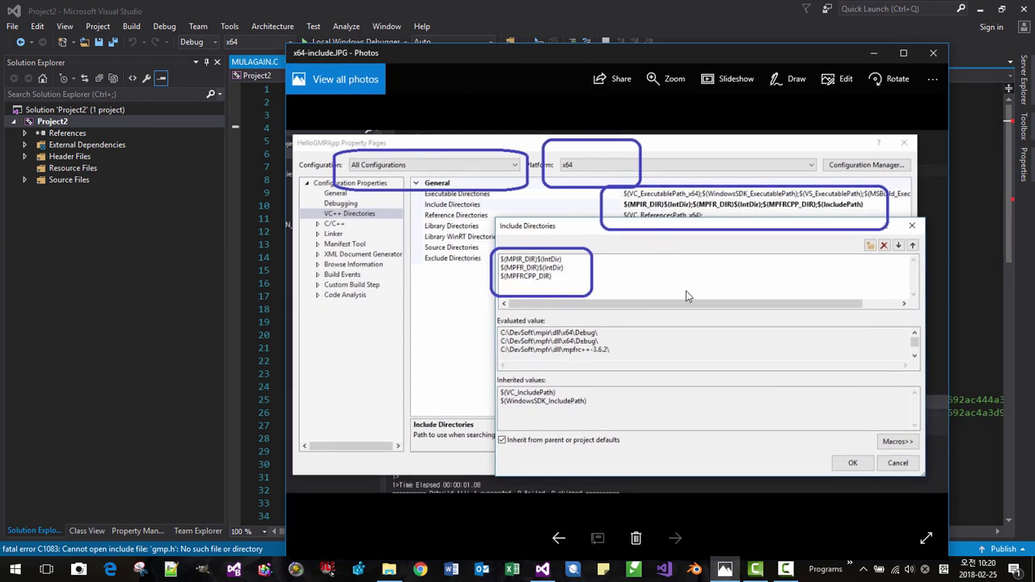
left_click_drag(566, 52, 647, 60)
key("alt+F4")
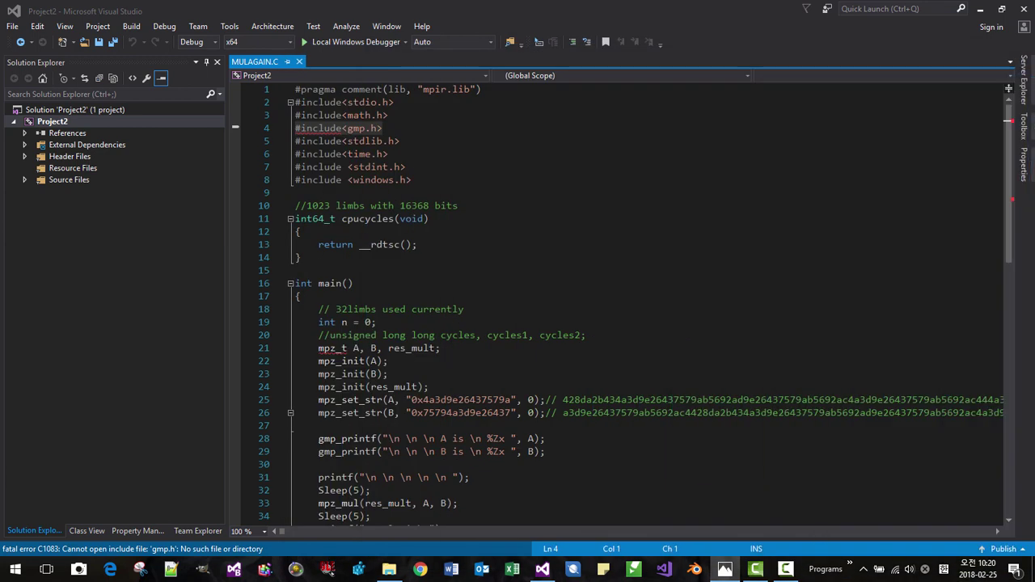
right_click(61, 123)
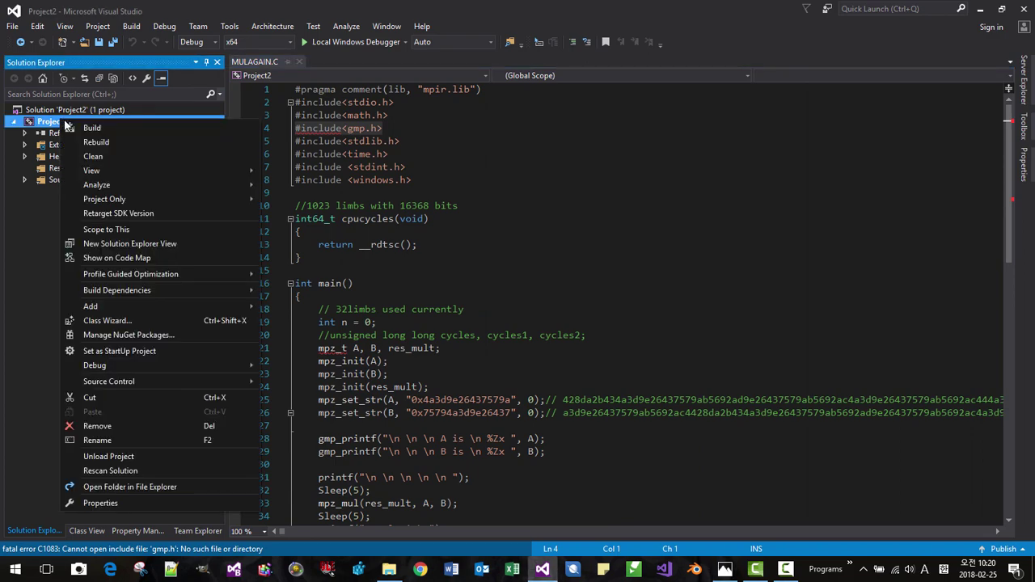
left_click(108, 504)
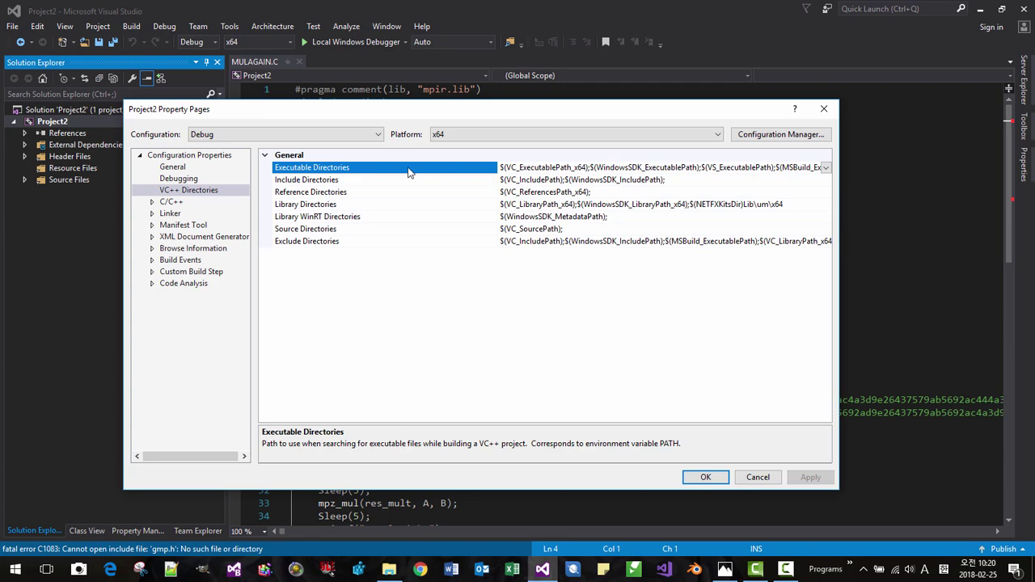
left_click(823, 108)
Open Project2's properties at VC++ Directories and set the configuration to All Configurations
right_click(51, 123)
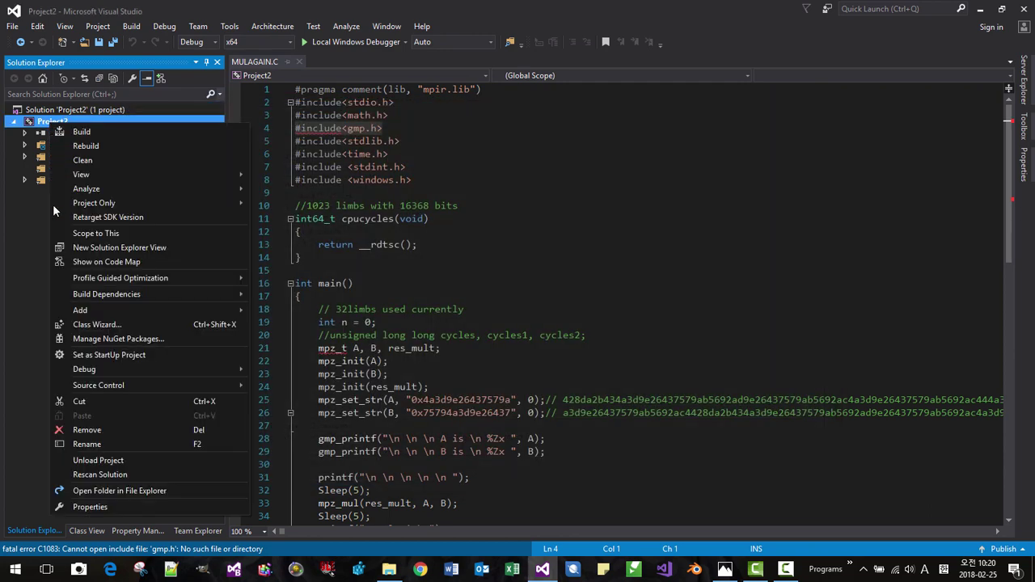
left_click(99, 506)
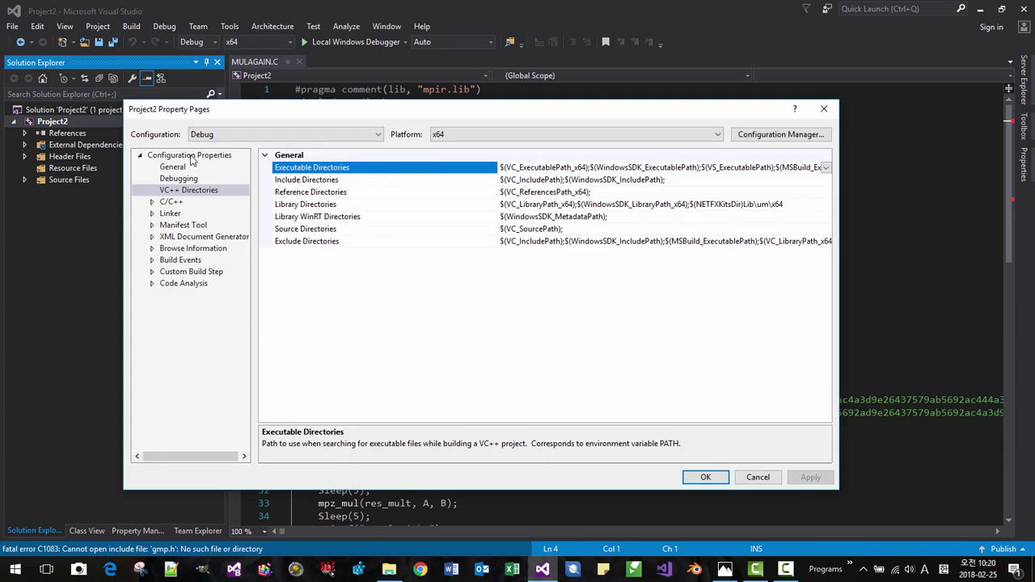
left_click(194, 193)
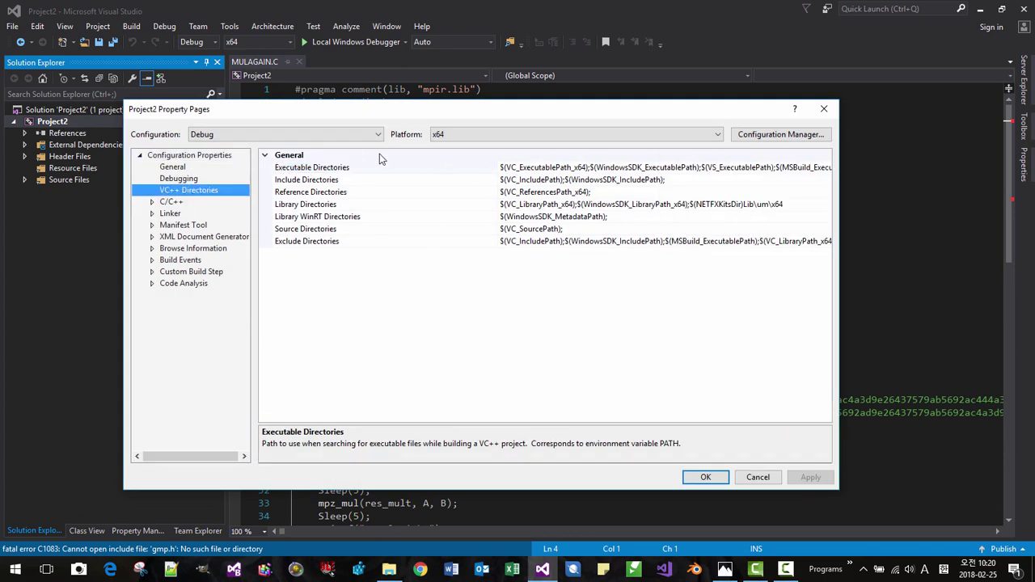
left_click(378, 135)
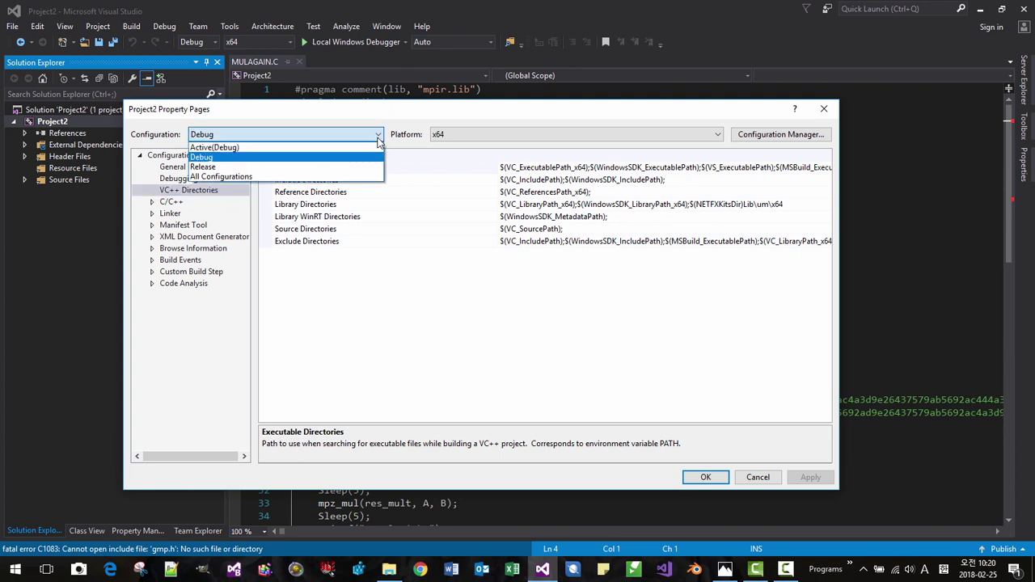
left_click(330, 177)
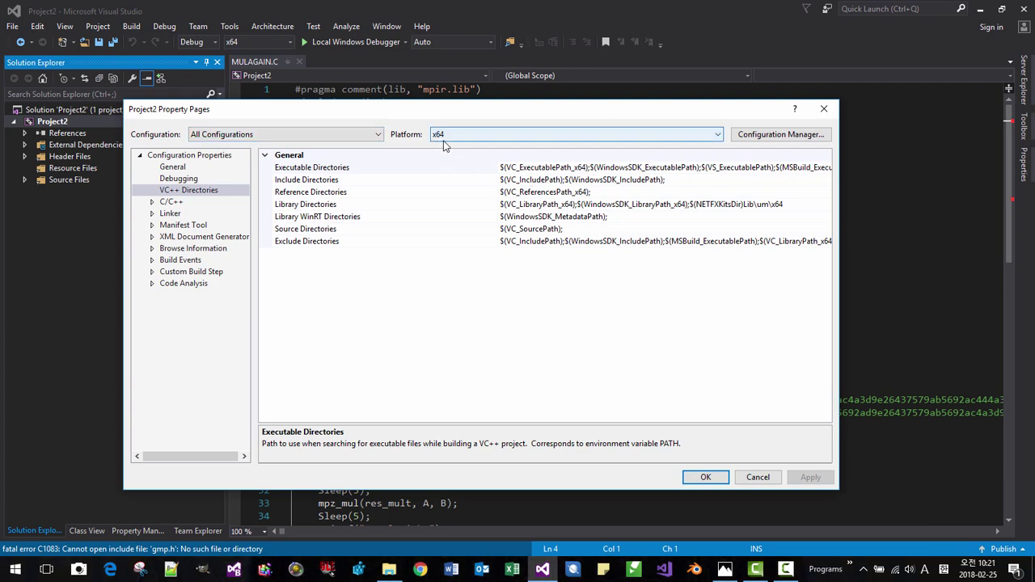
Check the x64-include.JPG reference in Photos and add $(MPIR_DIR)$(IntDir) to the project's Include Directories
left_click(725, 570)
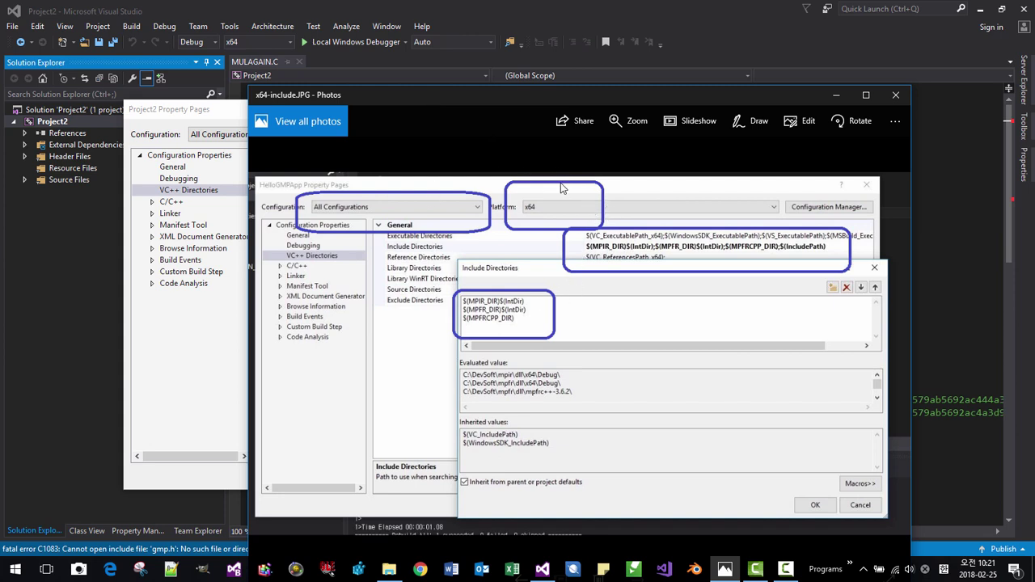
left_click_drag(528, 92, 846, 88)
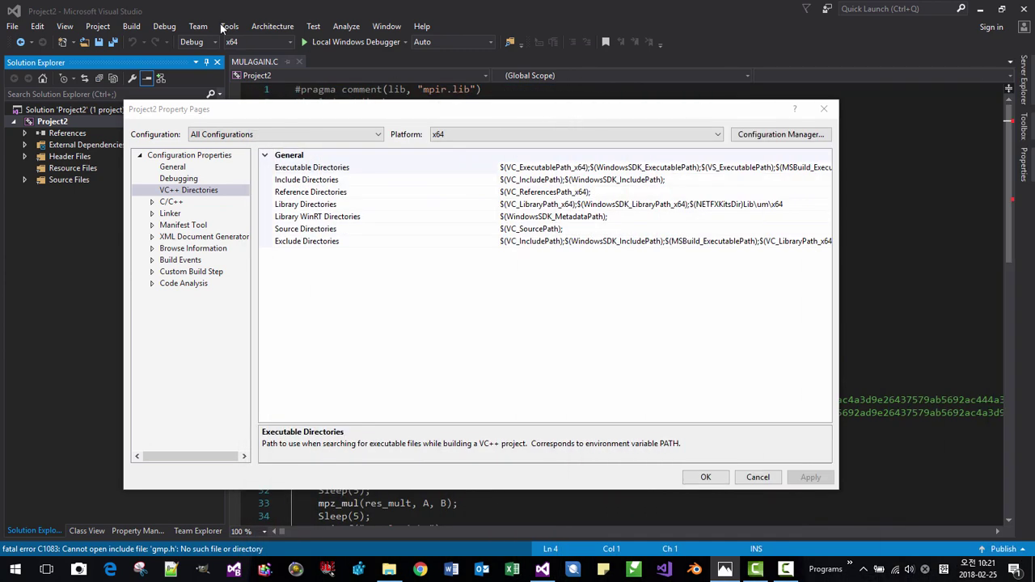
left_click(676, 181)
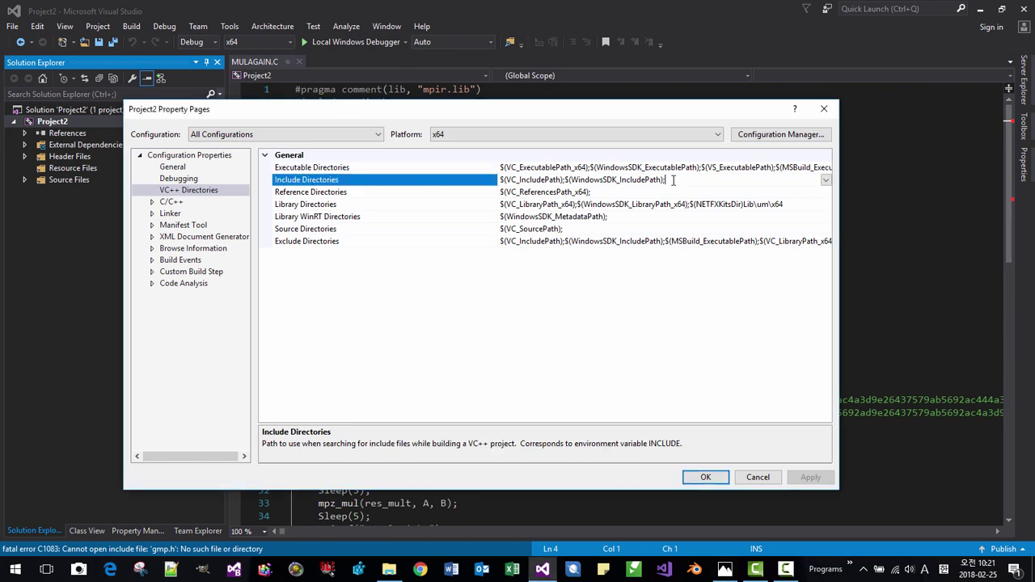
left_click(825, 180)
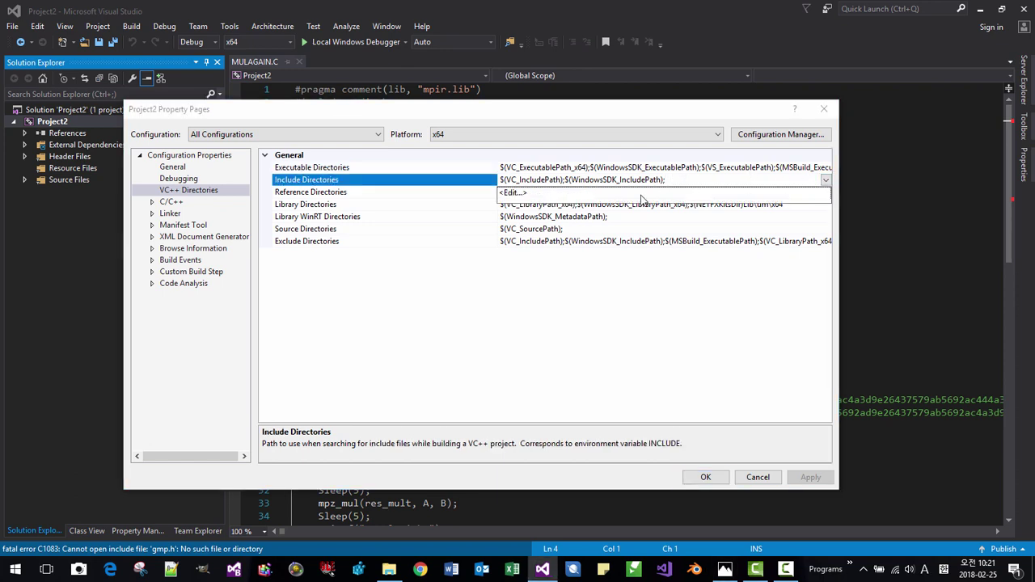
left_click(512, 193)
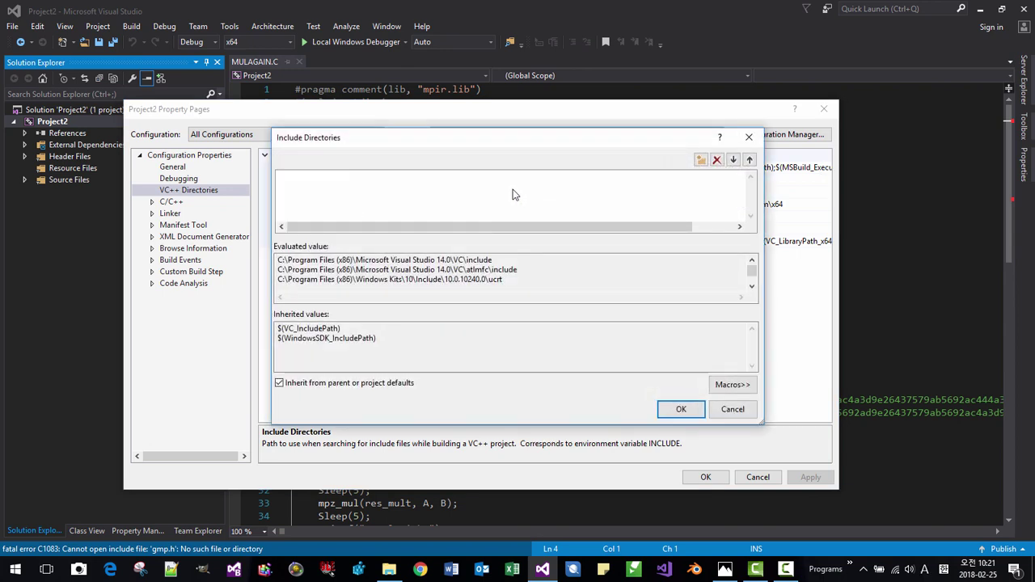
left_click(700, 161)
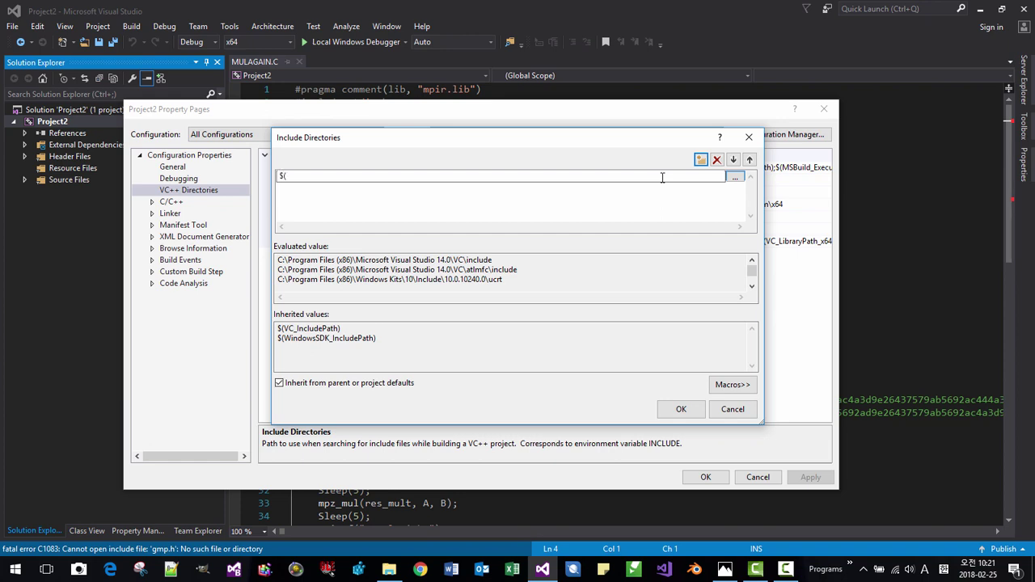
type("$(MPIR_DIR)$(IntDir")
key("Return")
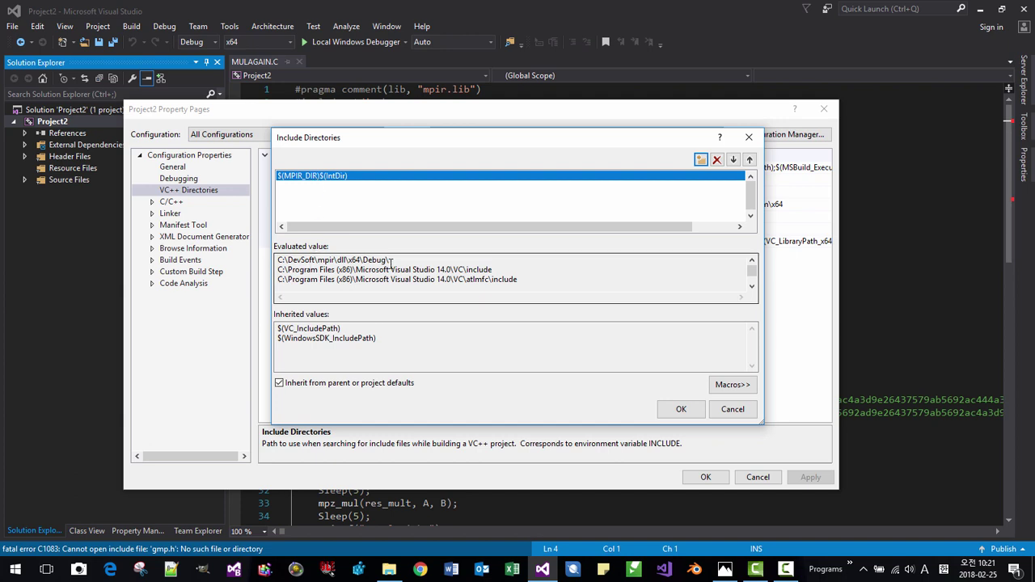
Add $(MPFR_DIR)$(IntDir) as another entry in the Include Directories
left_click(701, 161)
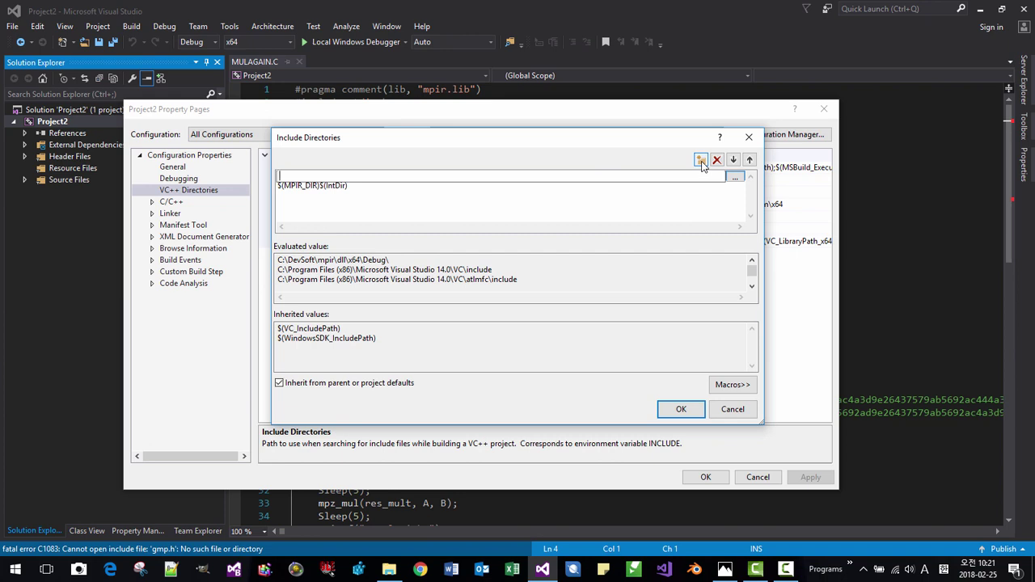
type("$(MPIR_DIR)(I")
type("ntDir")
key("Return")
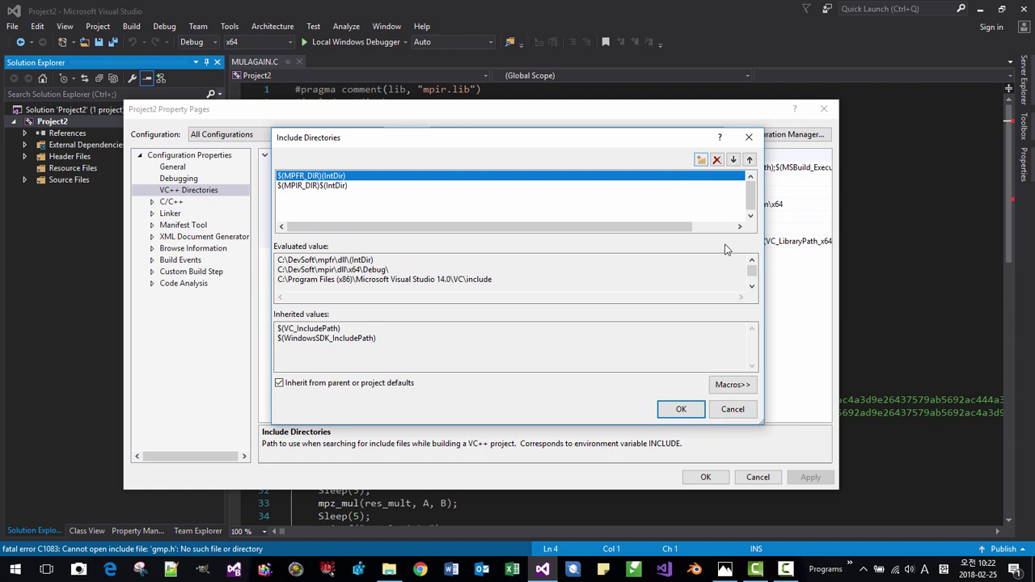
left_click(357, 177)
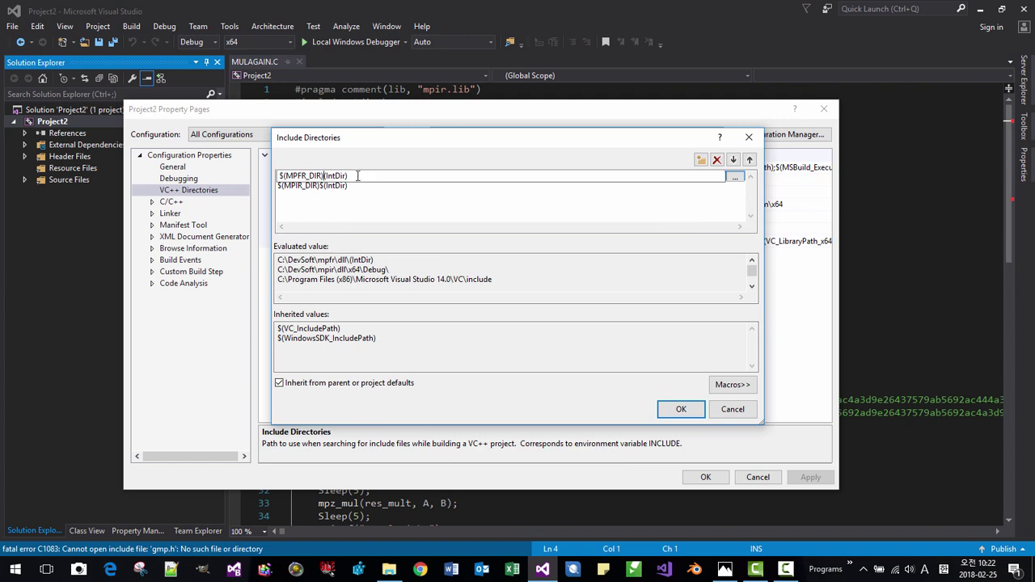
type("$")
key("Return")
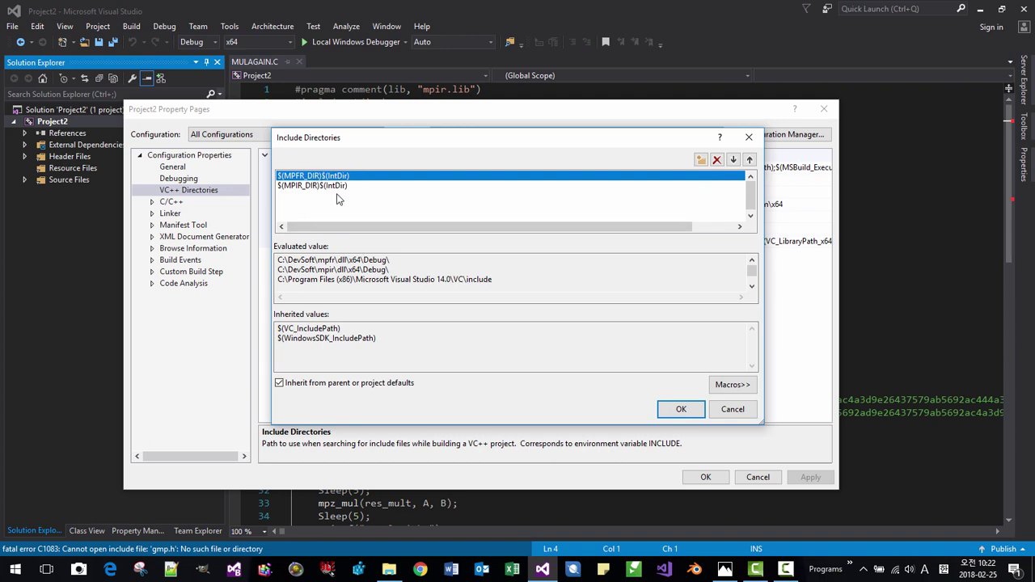
Look up the MPFR directory macros and their paths in the available macro list, and collapse the list again
left_click(732, 384)
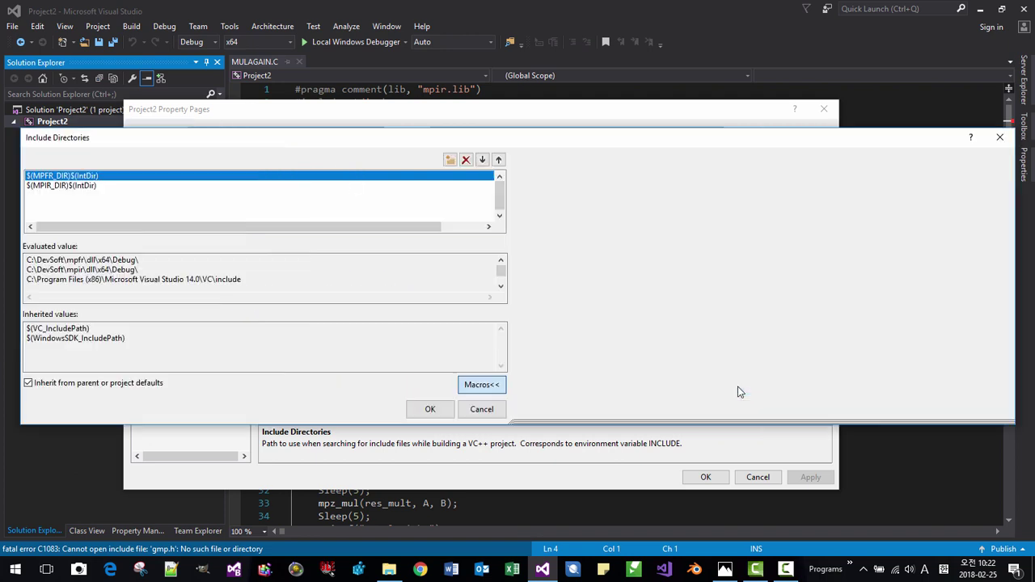
left_click_drag(624, 141, 491, 83)
left_click_drag(871, 133, 873, 175)
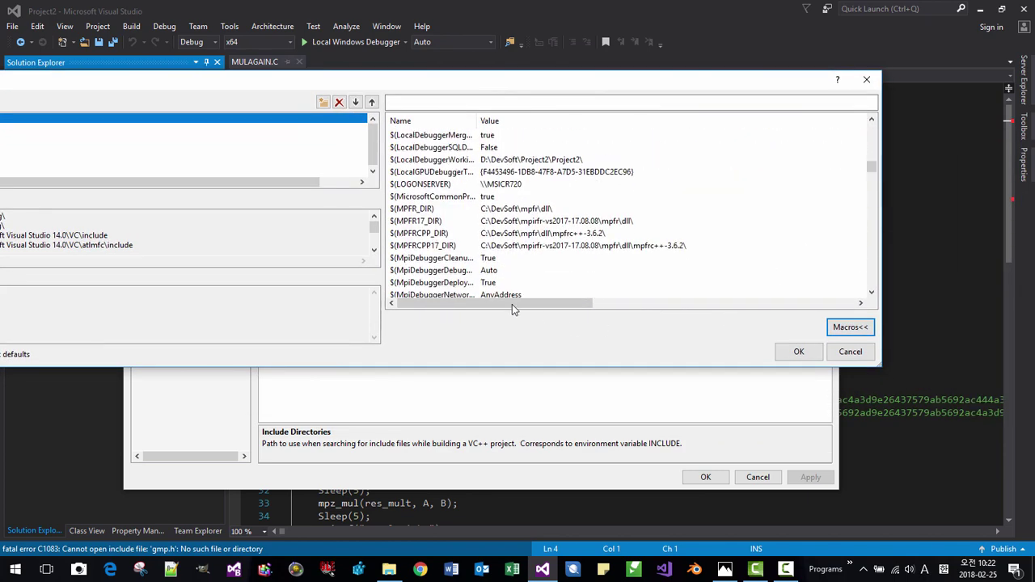
left_click(849, 356)
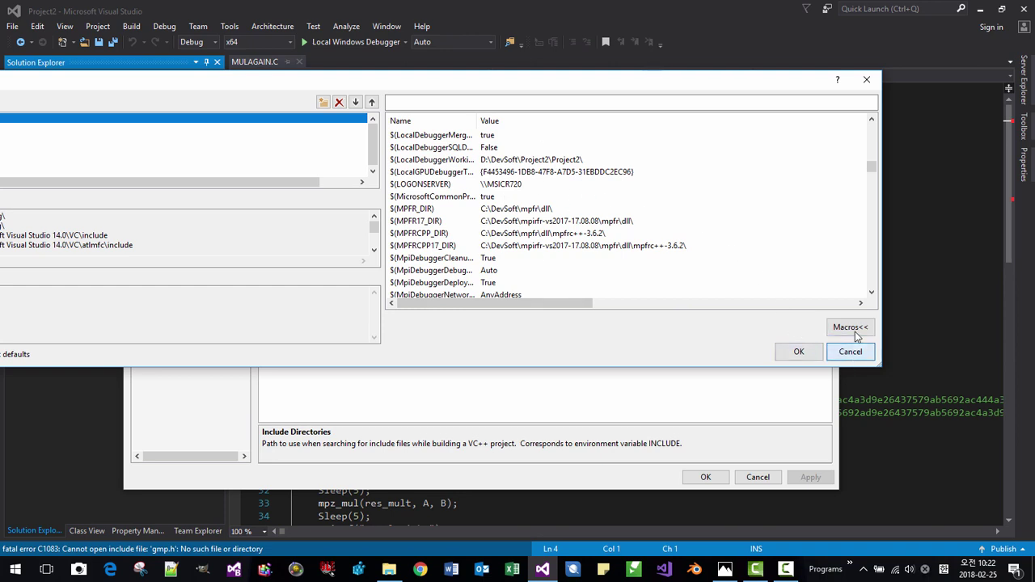
left_click(851, 328)
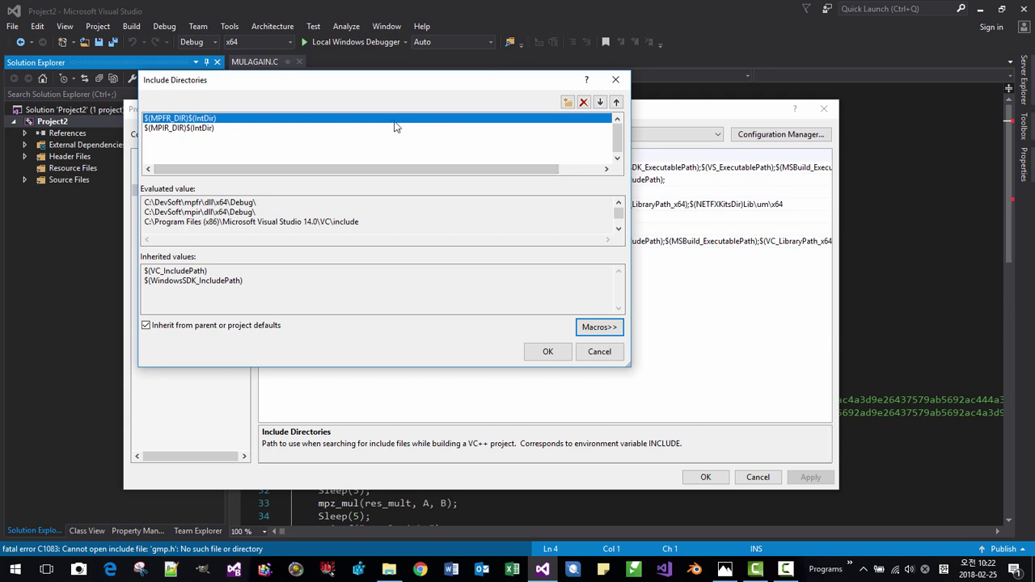
left_click_drag(386, 91, 527, 128)
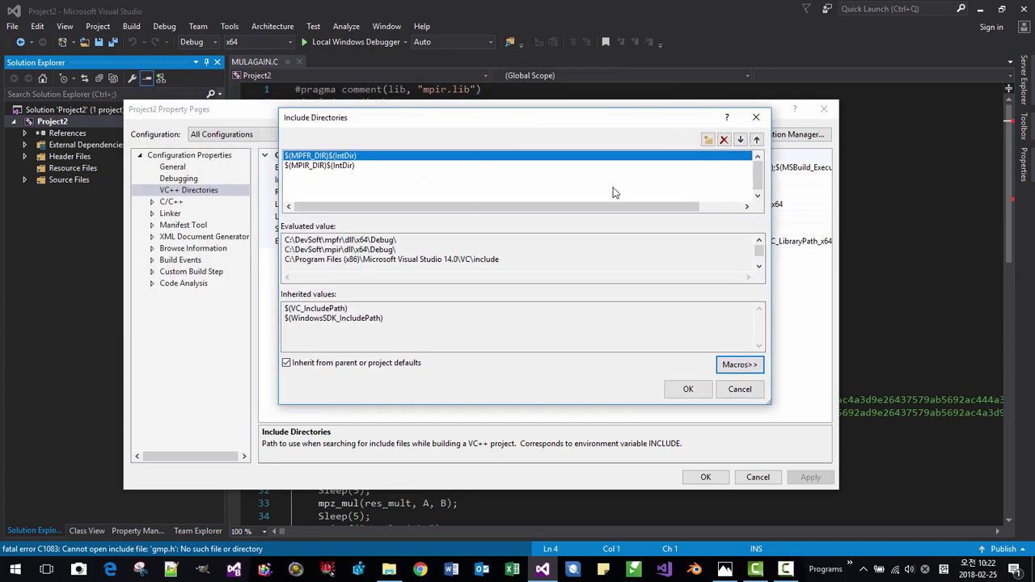
Add $(MPFRCPP_DIR) to the Include Directories and move it below $(MPFR_DIR)$(IntDir)
left_click(707, 140)
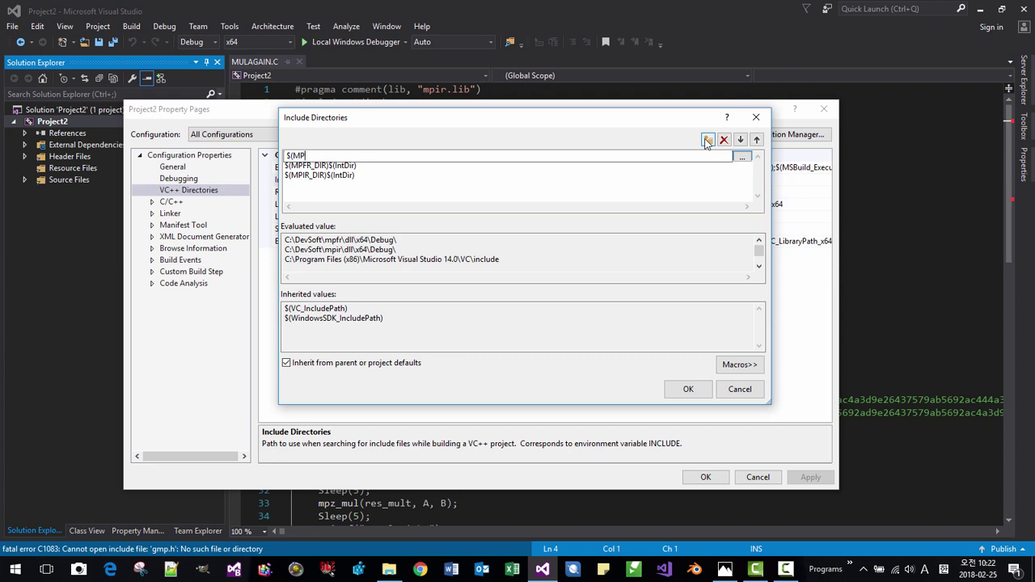
type("$(MPFRCPO")
key("Return")
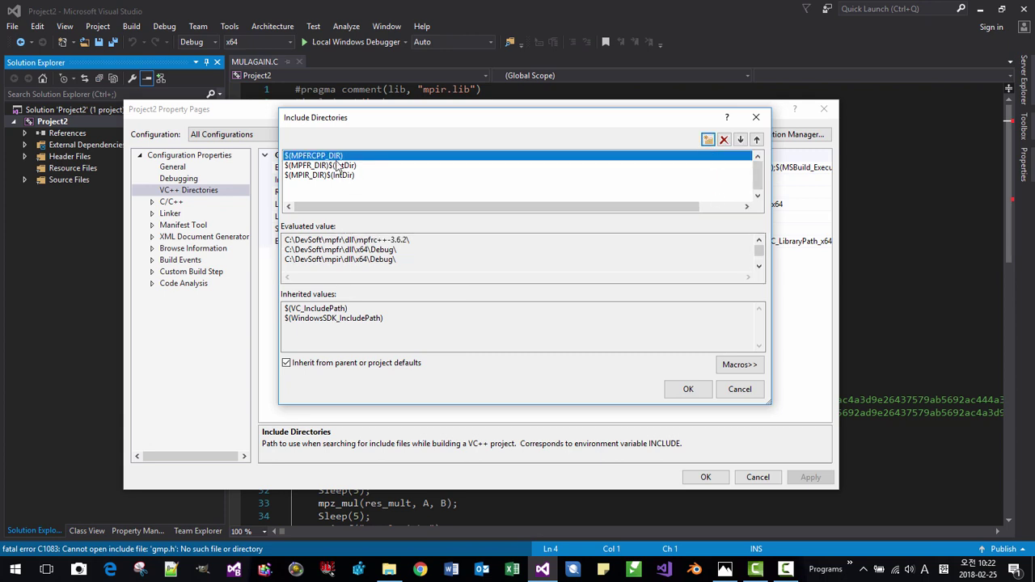
left_click(740, 140)
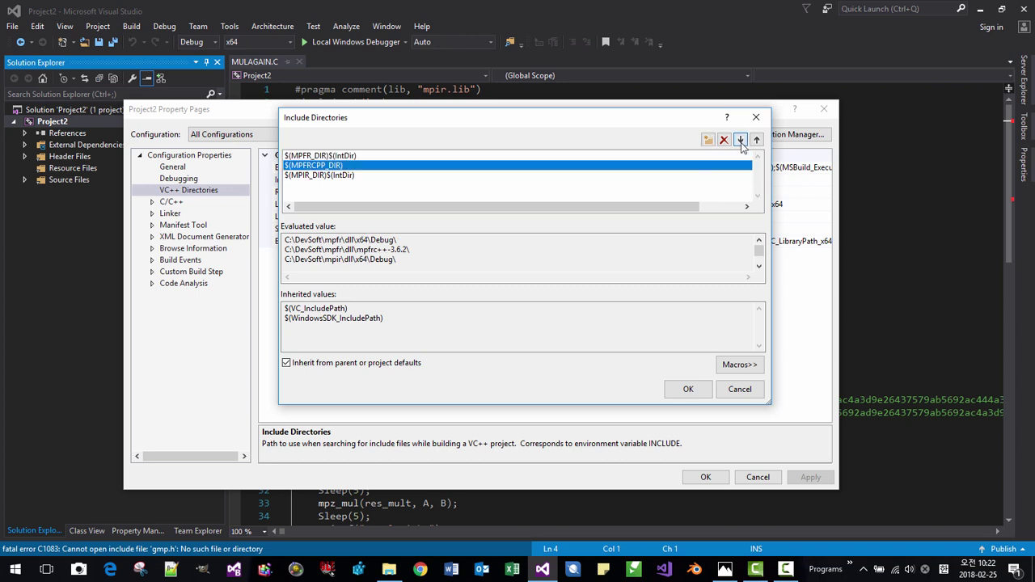
Reorder the Include Directories as $(MPIR_DIR)$(IntDir), $(MPFR_DIR)$(IntDir), $(MPFRCPP_DIR) and accept the list
left_click(740, 140)
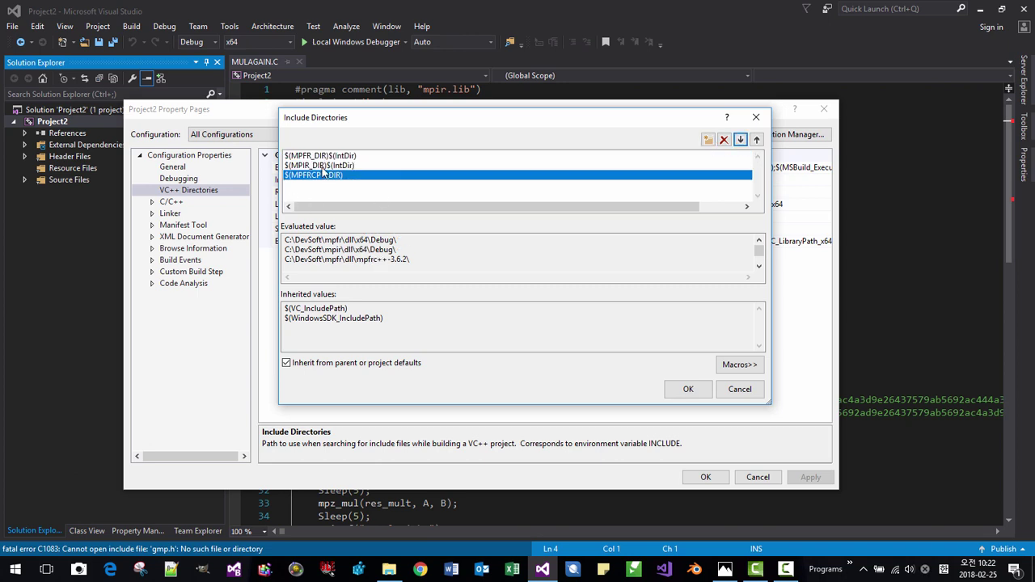
left_click(323, 167)
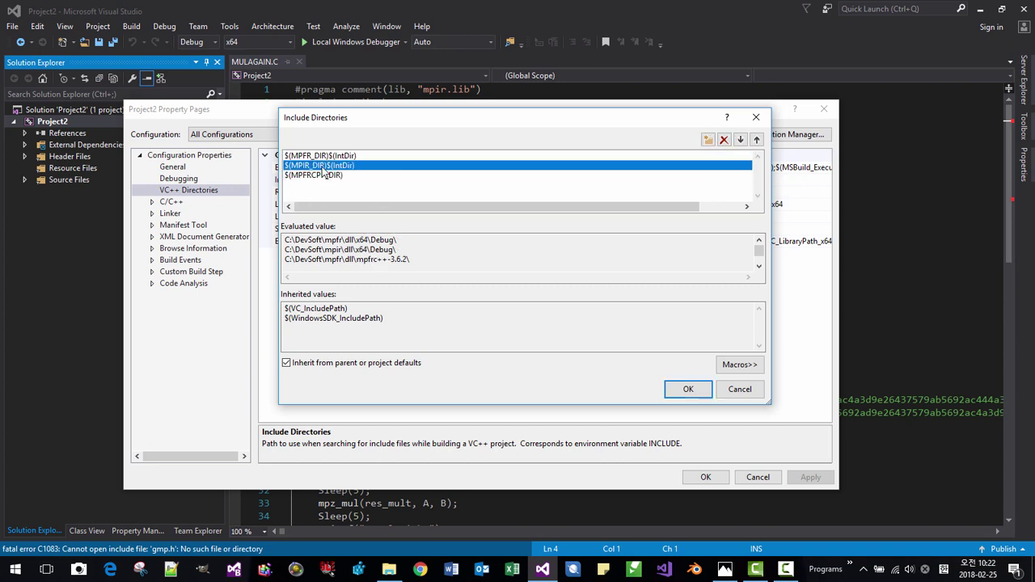
left_click(757, 140)
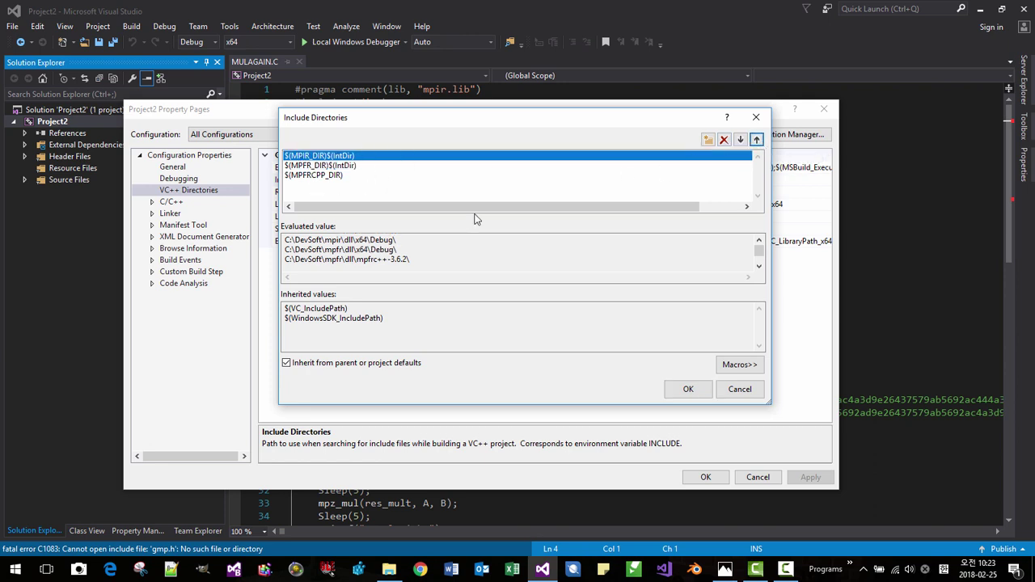
left_click(689, 390)
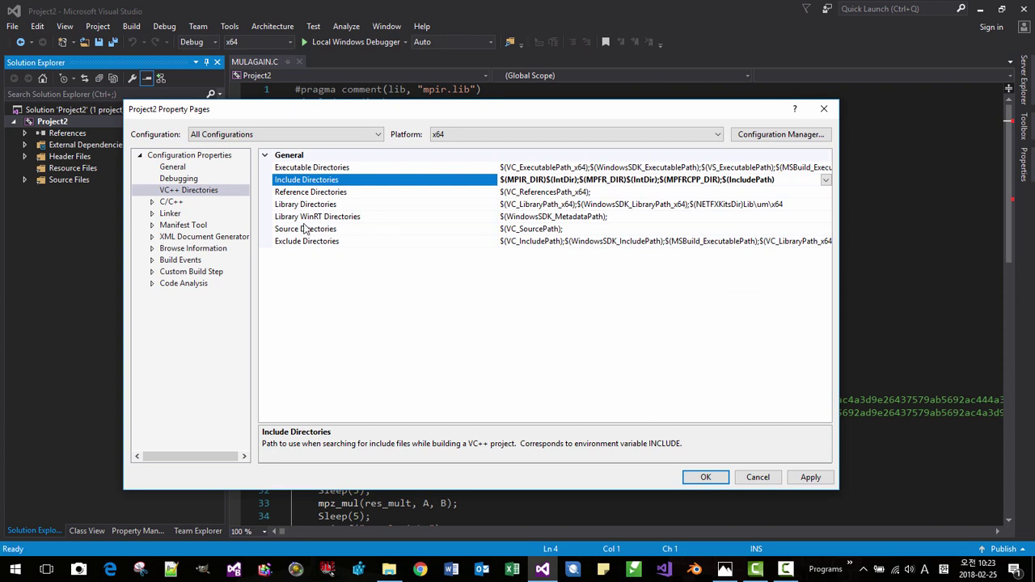
Open the project's Library Directories for editing and add $(MPIR_DIR)$(IntDir) as an entry
left_click(527, 206)
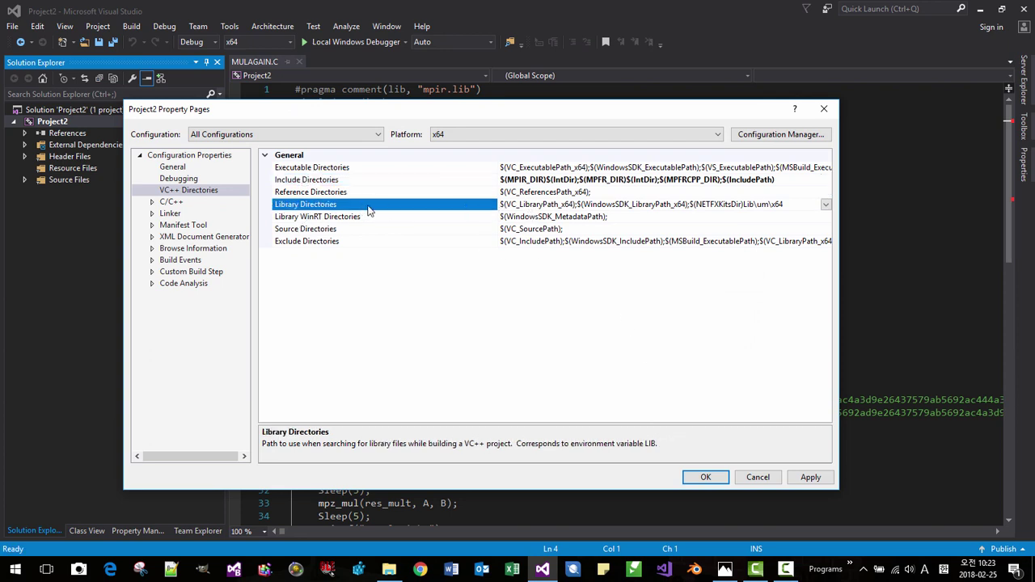
left_click(826, 205)
left_click(519, 218)
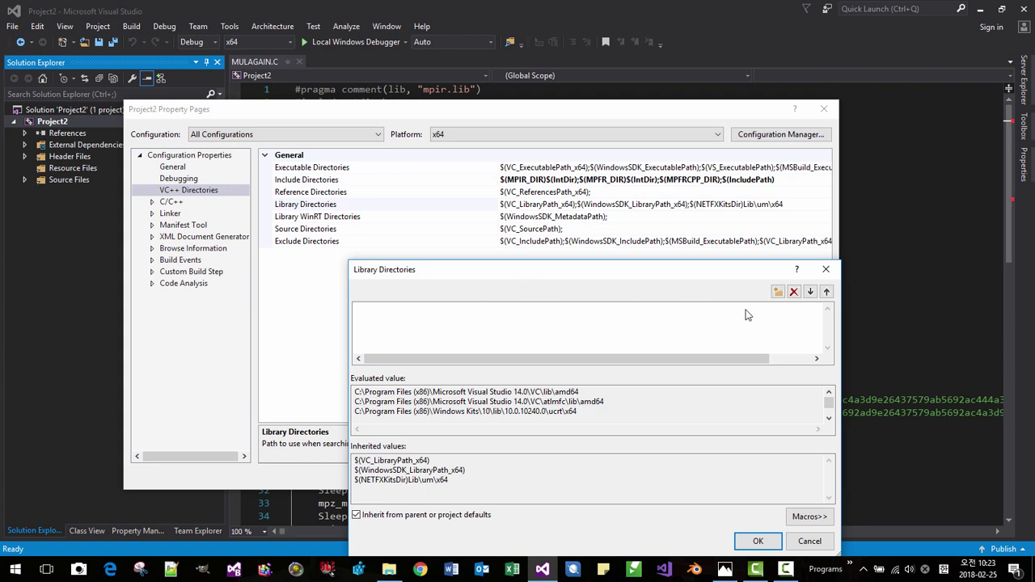
left_click(777, 292)
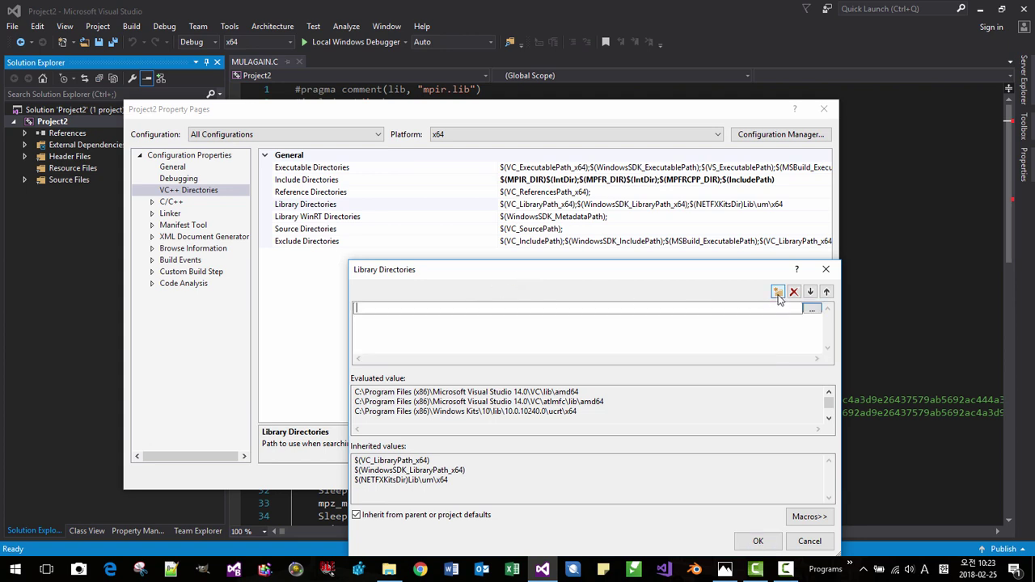
type("$(MO")
key("Return")
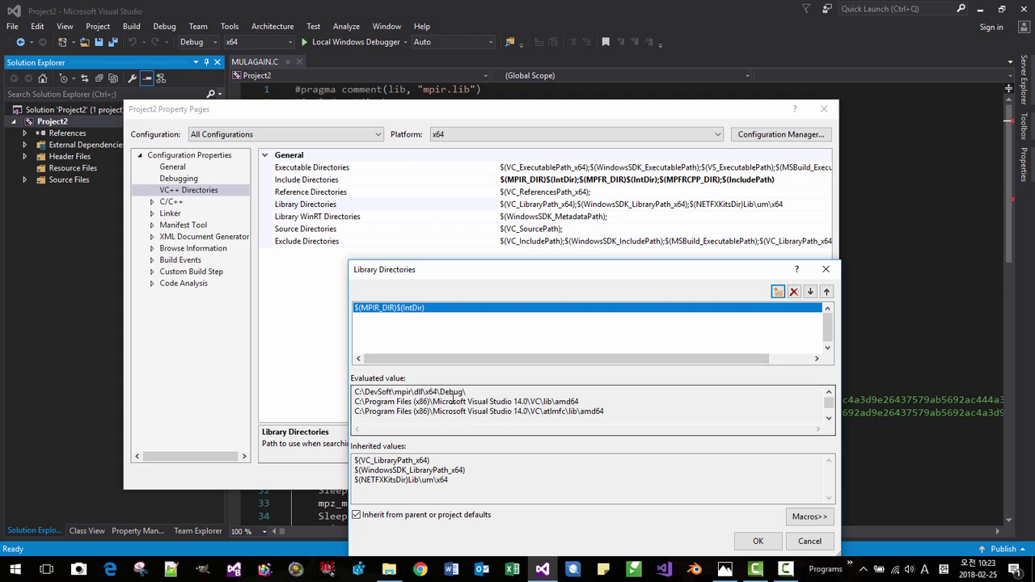
Switch to File Explorer and examine the library files in C:\DevSoft\mpir\dll\x64\Debug
left_click(389, 570)
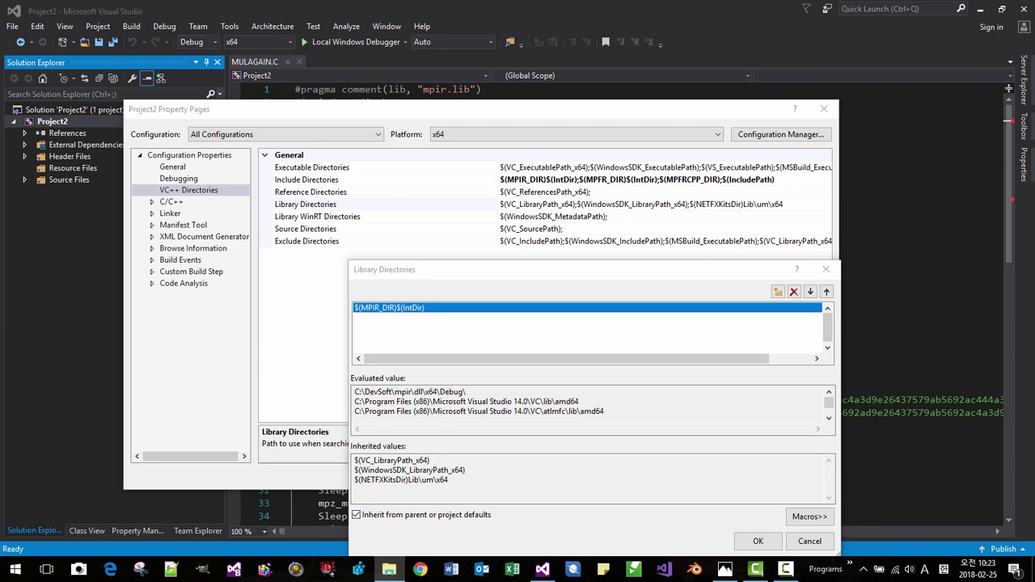
left_click(433, 270)
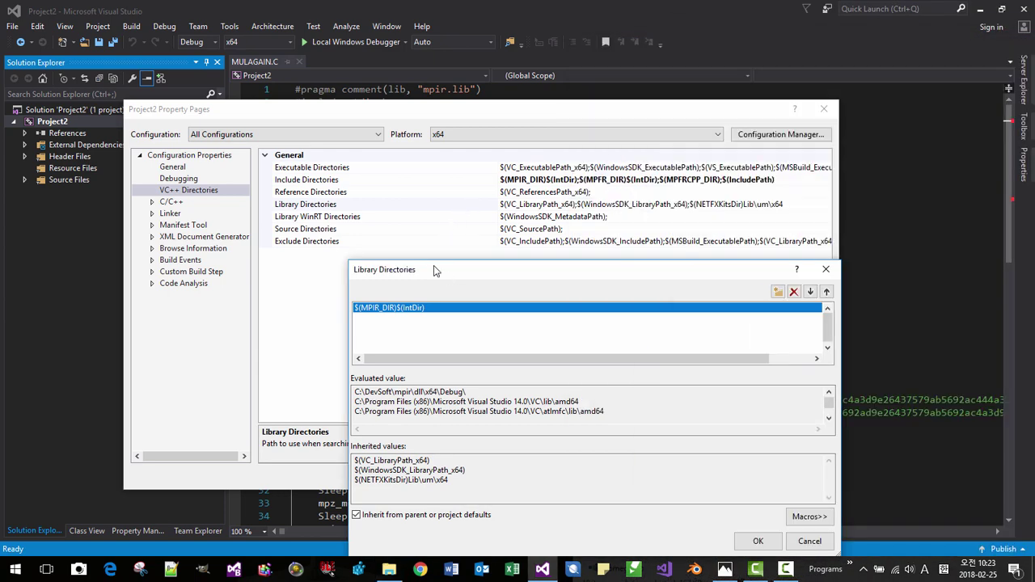
left_click_drag(434, 270, 105, 179)
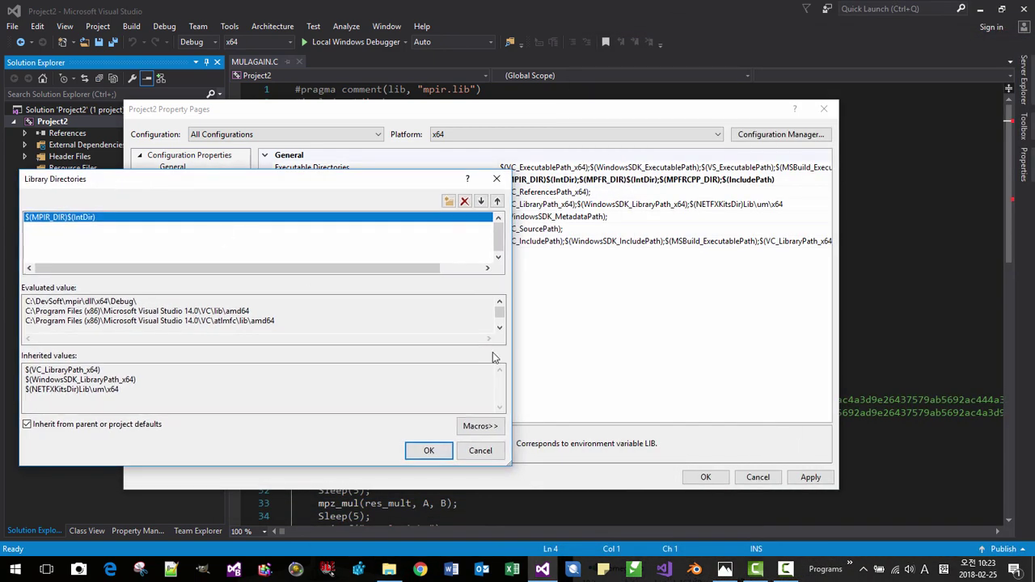
left_click(389, 570)
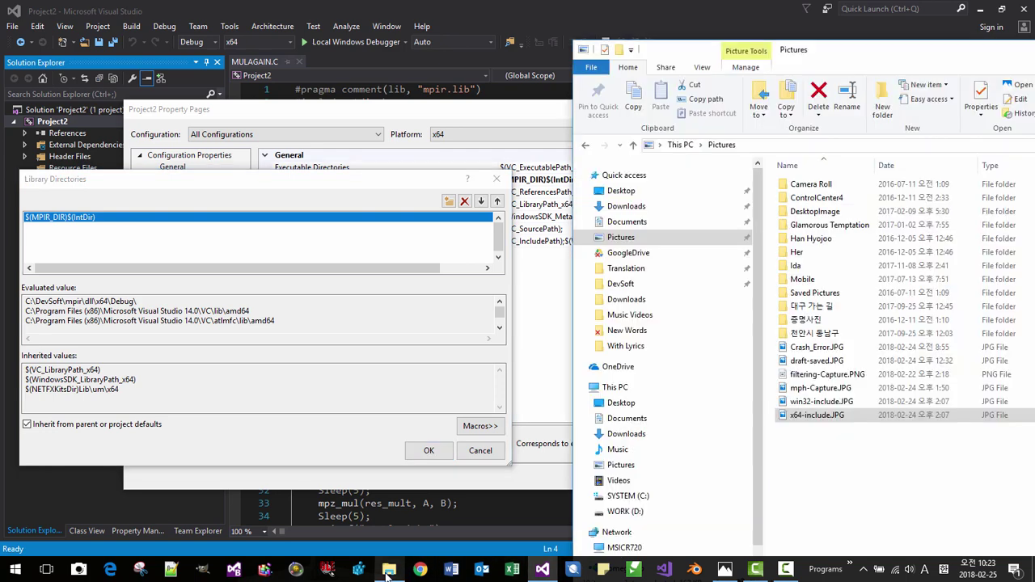
left_click(643, 495)
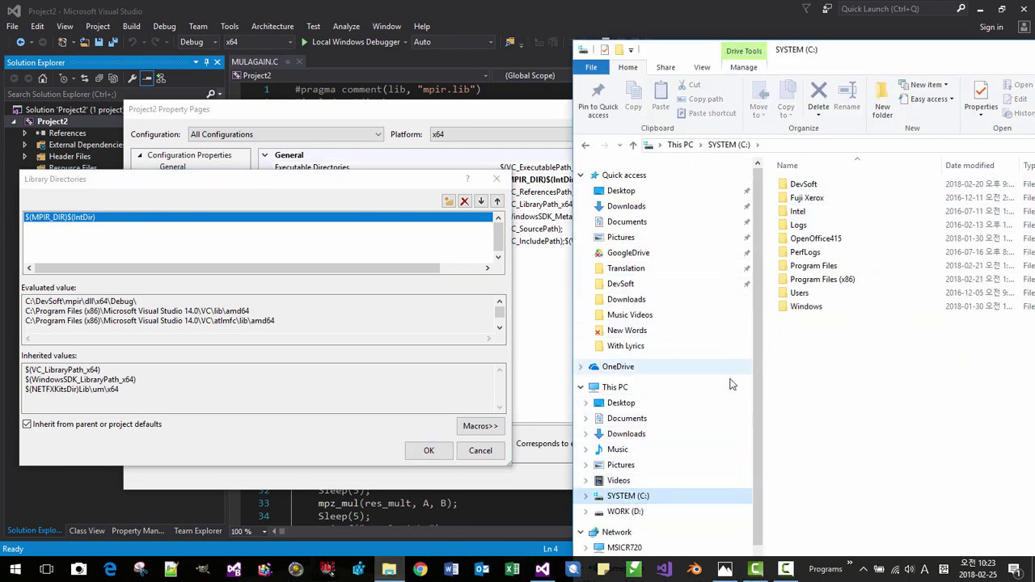
double_click(809, 186)
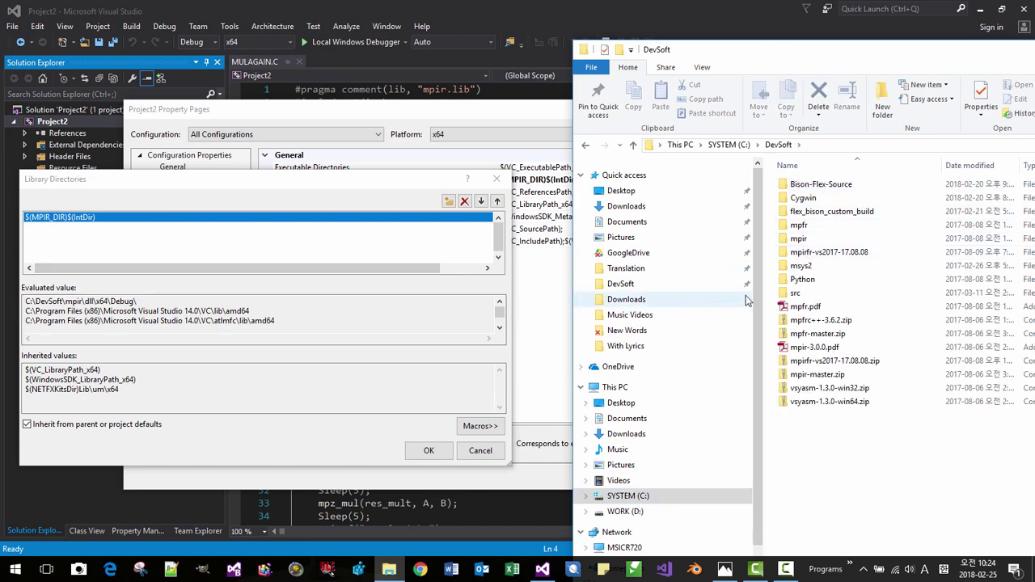
double_click(799, 239)
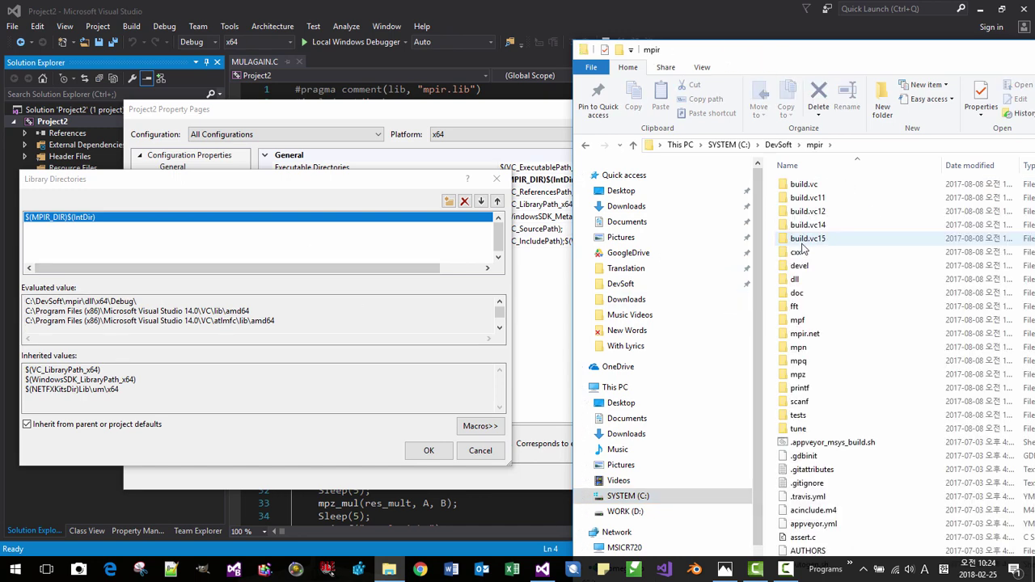
double_click(803, 279)
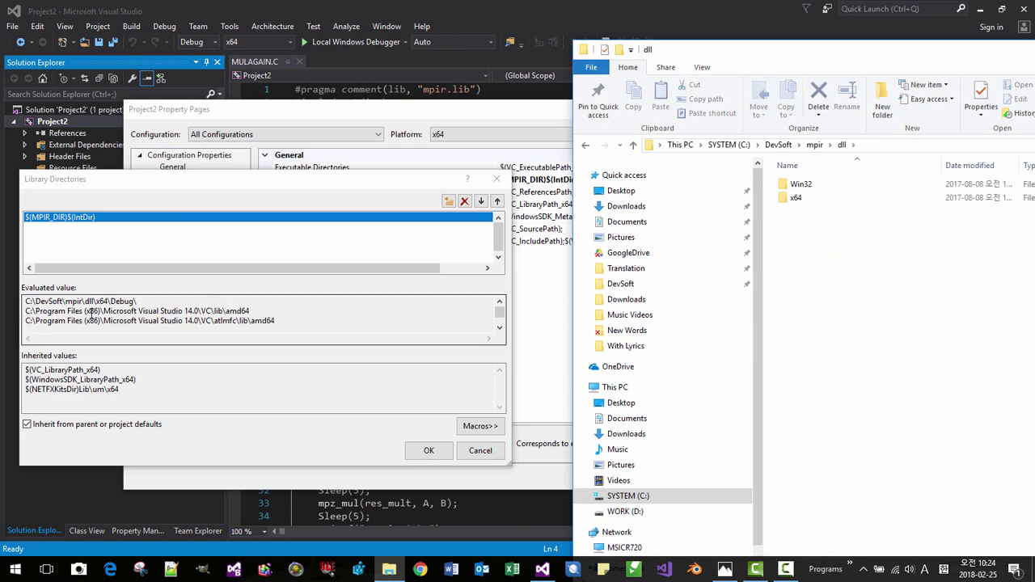
double_click(803, 199)
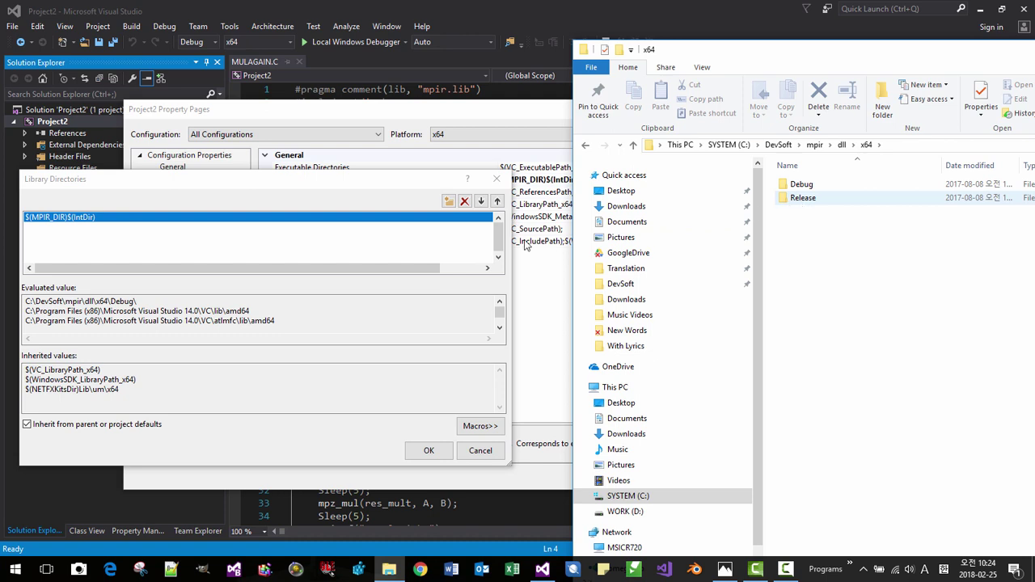
double_click(801, 185)
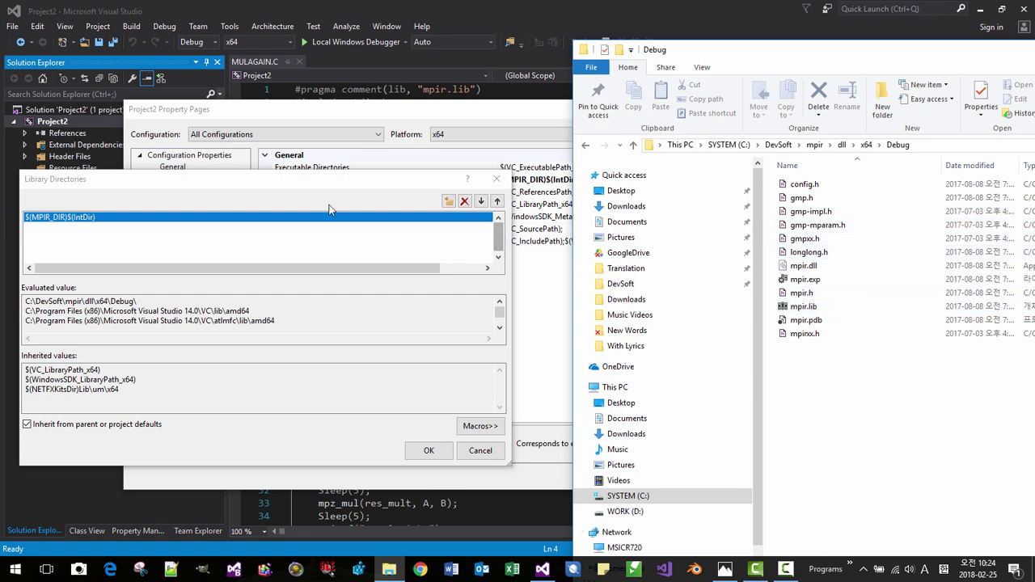
Return to the Library Directories in Visual Studio and add $(MPFR_DIR)$(IntDir) as another entry
left_click(313, 186)
left_click_drag(313, 186, 645, 257)
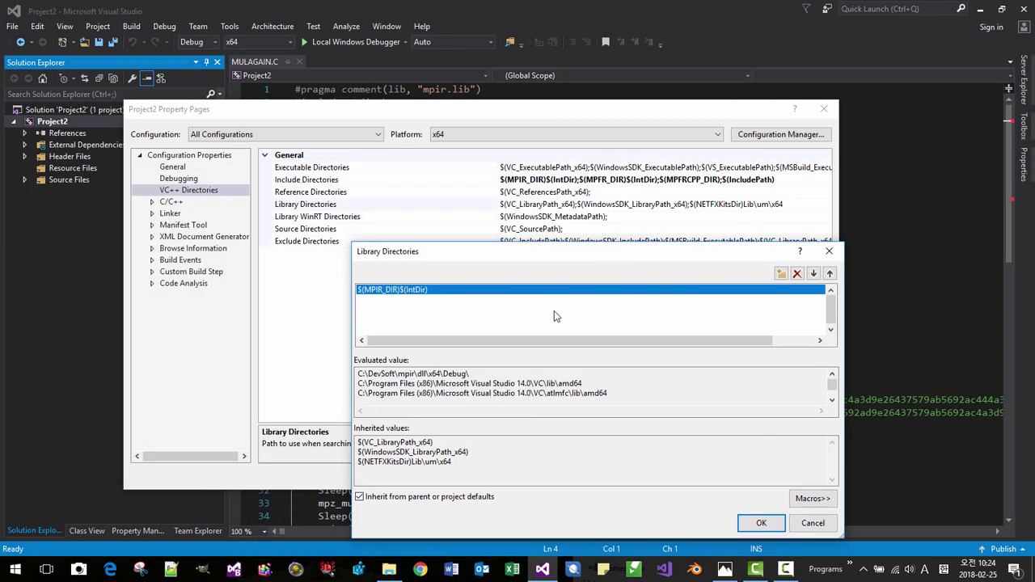
left_click(780, 274)
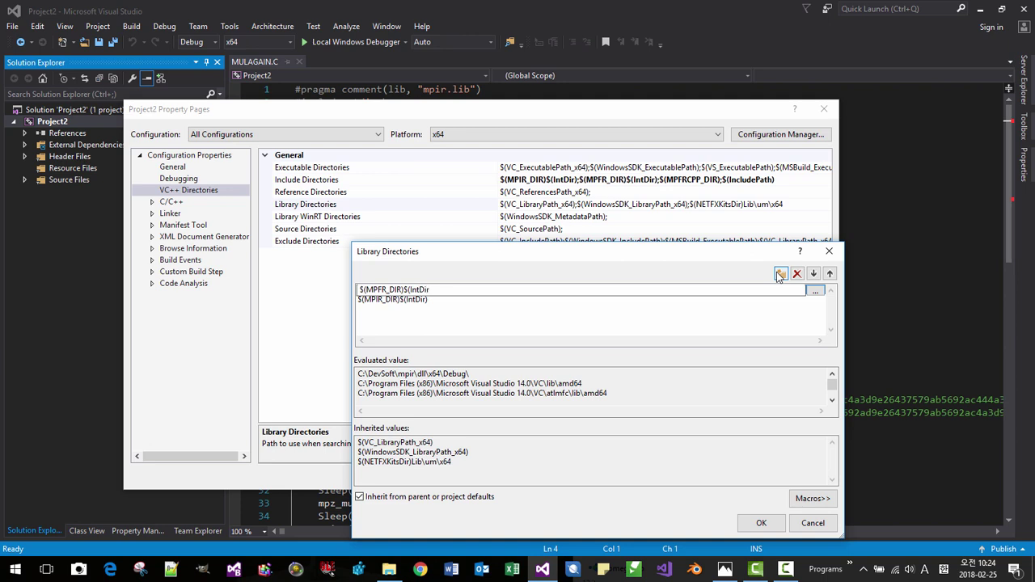
key("Return")
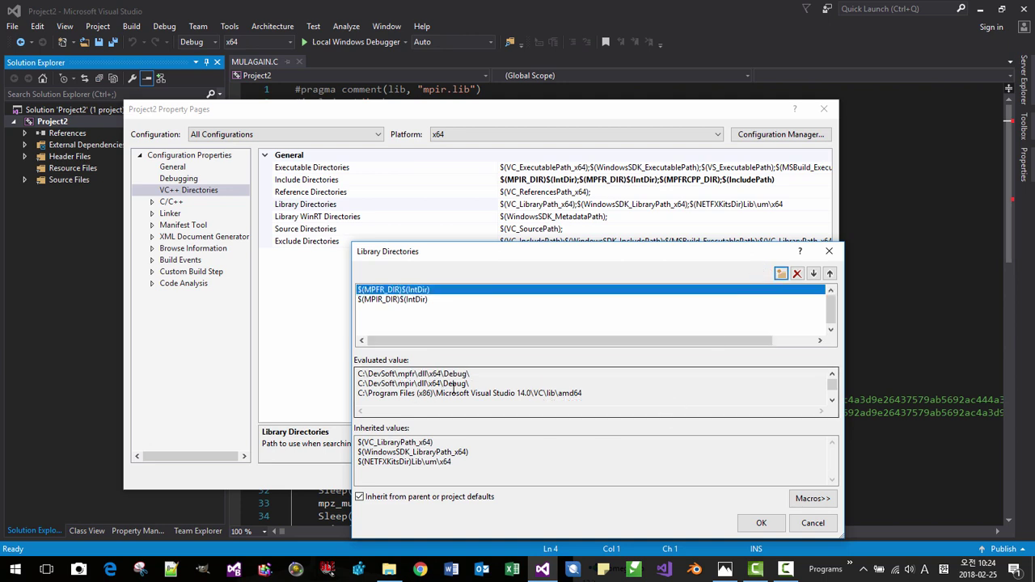
Examine the library files in C:\DevSoft\mpfr\dll\x64\Debug in File Explorer and move its window aside
left_click_drag(1034, 55, 700, 81)
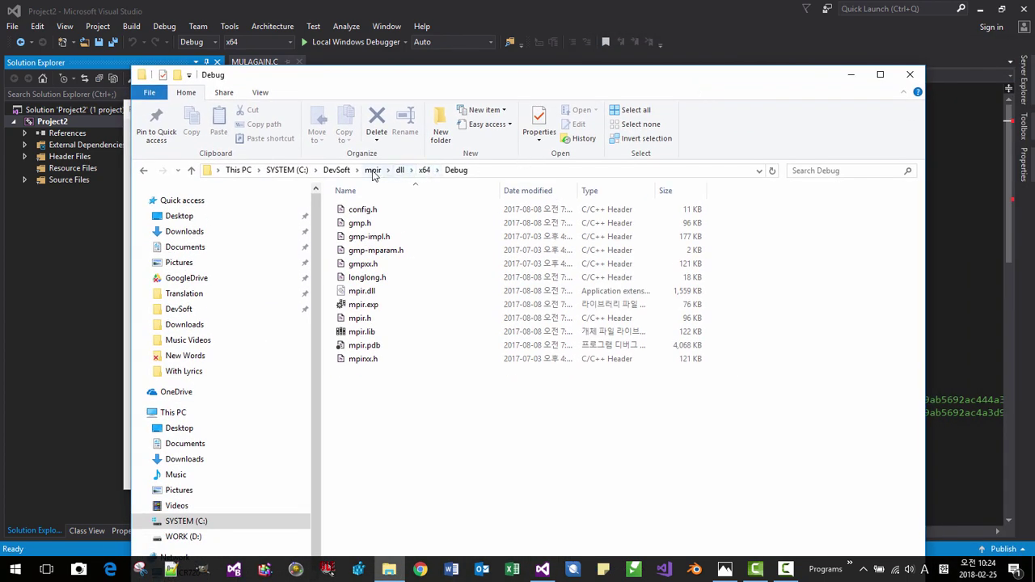
left_click(337, 170)
double_click(361, 251)
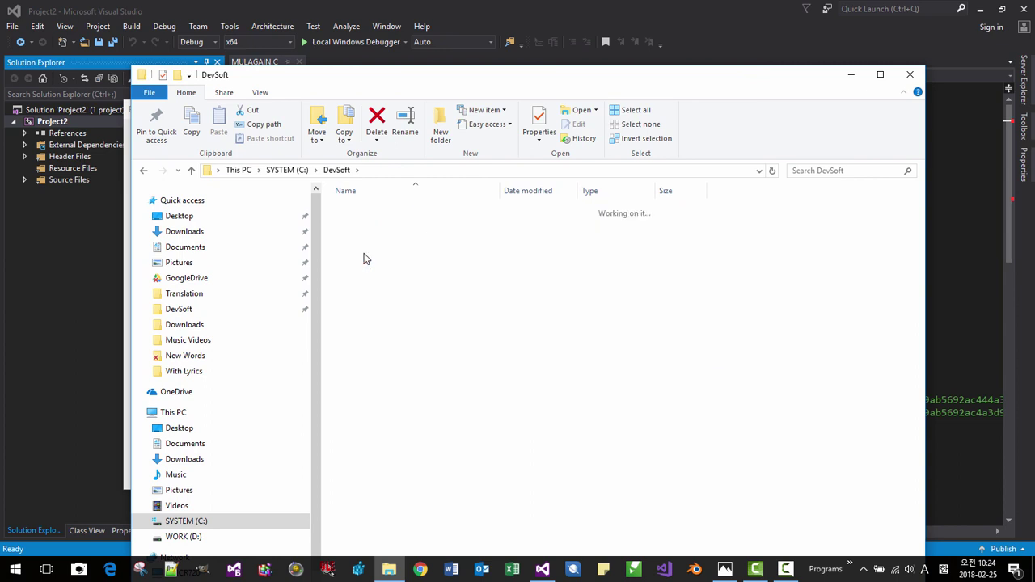
double_click(354, 237)
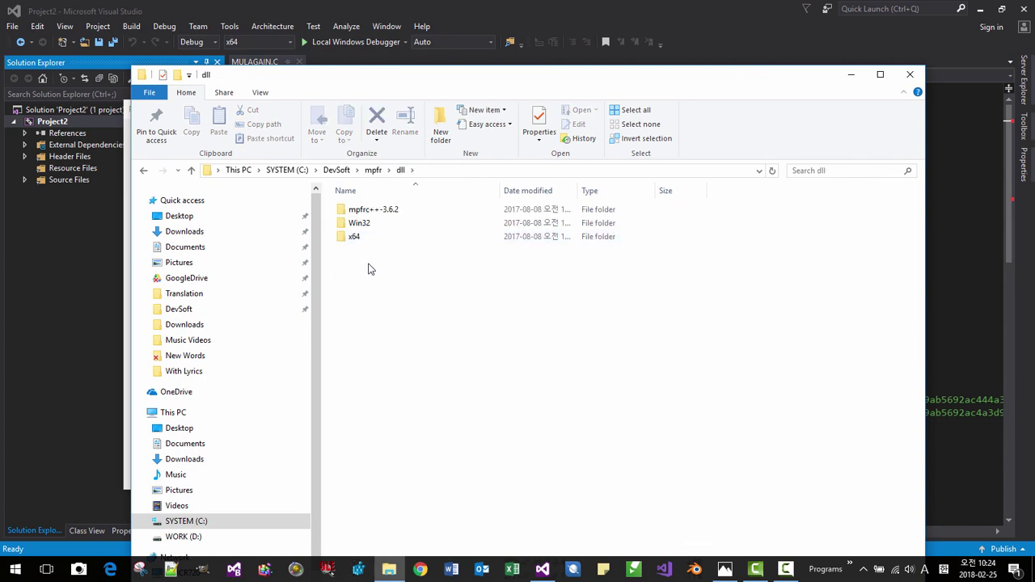
double_click(362, 241)
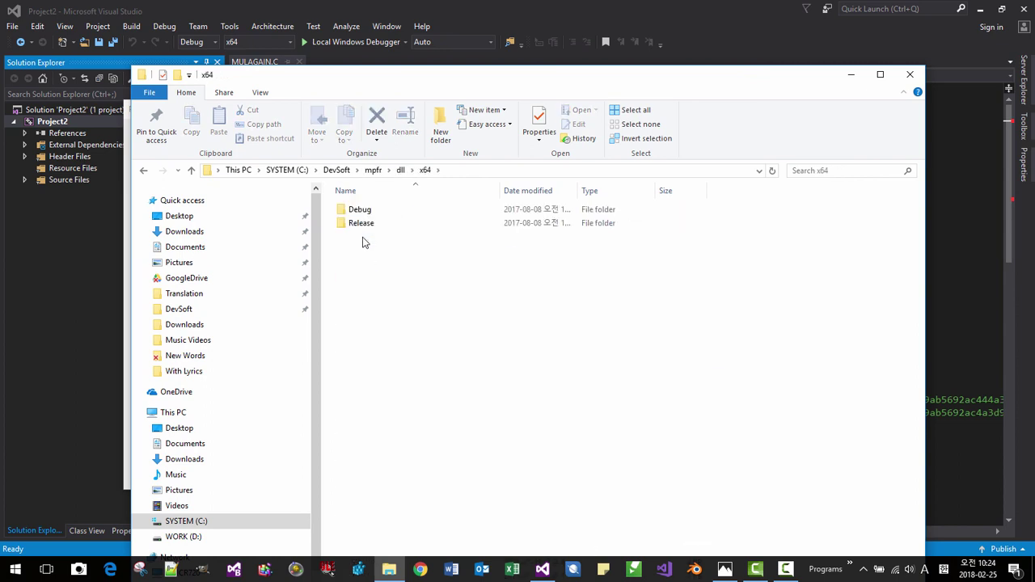
double_click(362, 213)
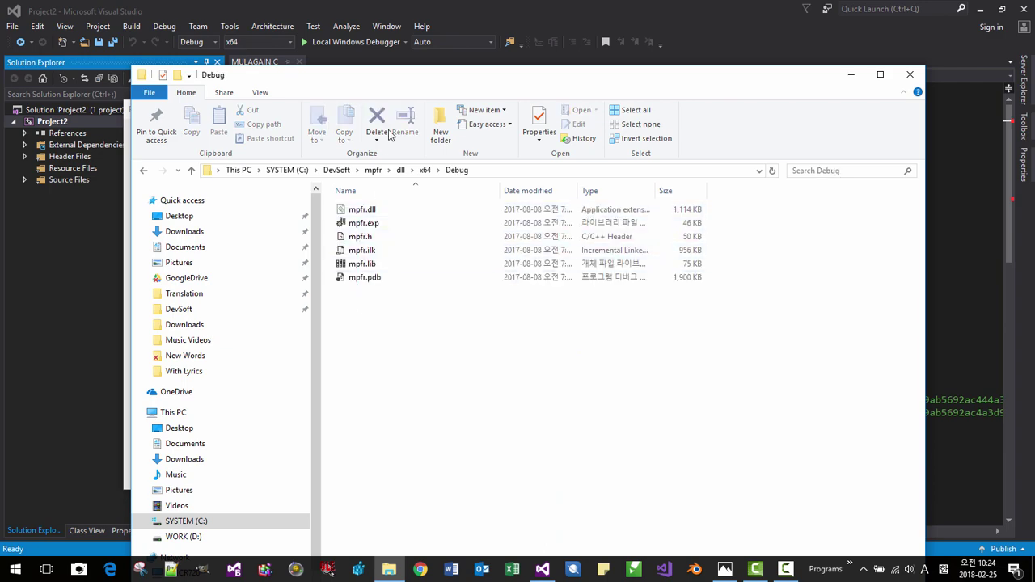
left_click_drag(394, 79, 1034, 161)
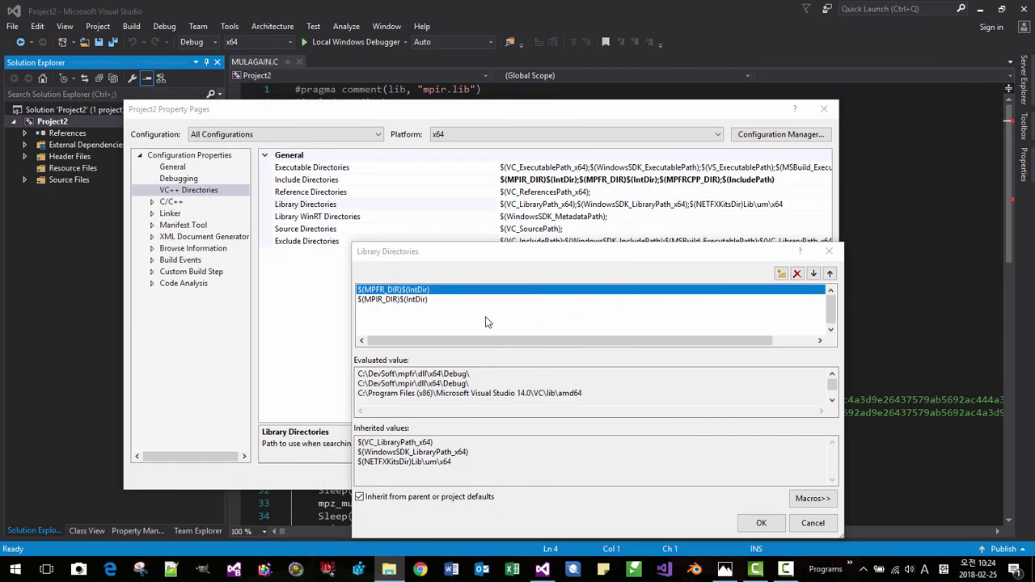
Add $(MPFRCPP_DIR) as a further entry in the Library Directories
left_click(780, 275)
left_click(781, 275)
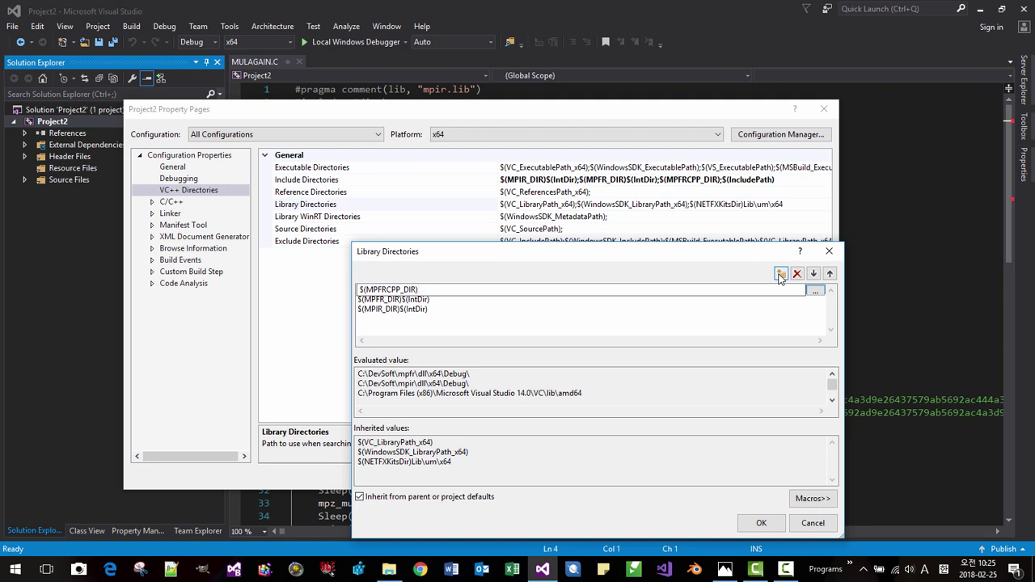
key("Return")
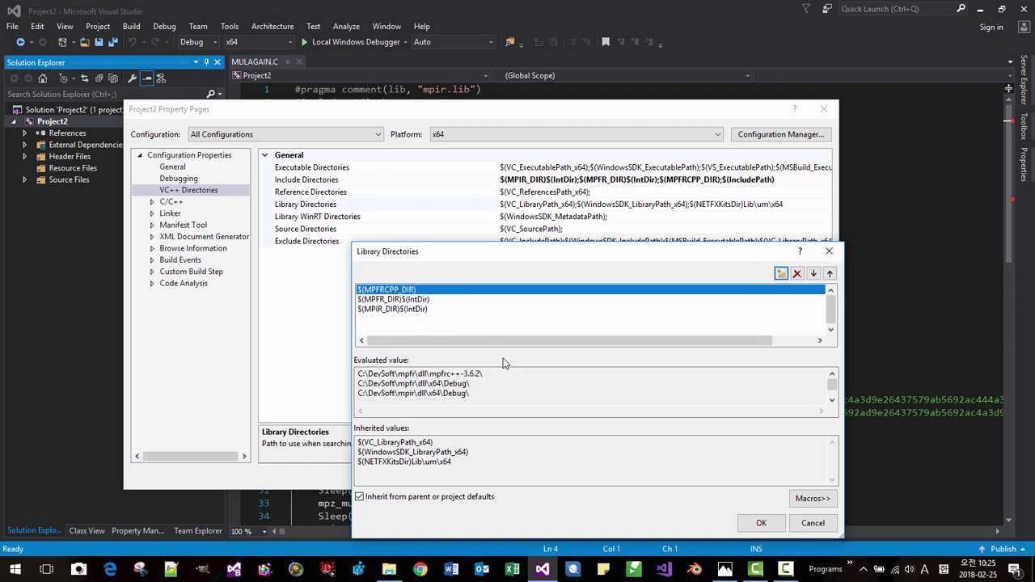
Check C:\DevSoft\mpfr\dll\mpfrc++-3.6.2 for library files in File Explorer and remove $(MPFRCPP_DIR) from the Library Directories
left_click(389, 570)
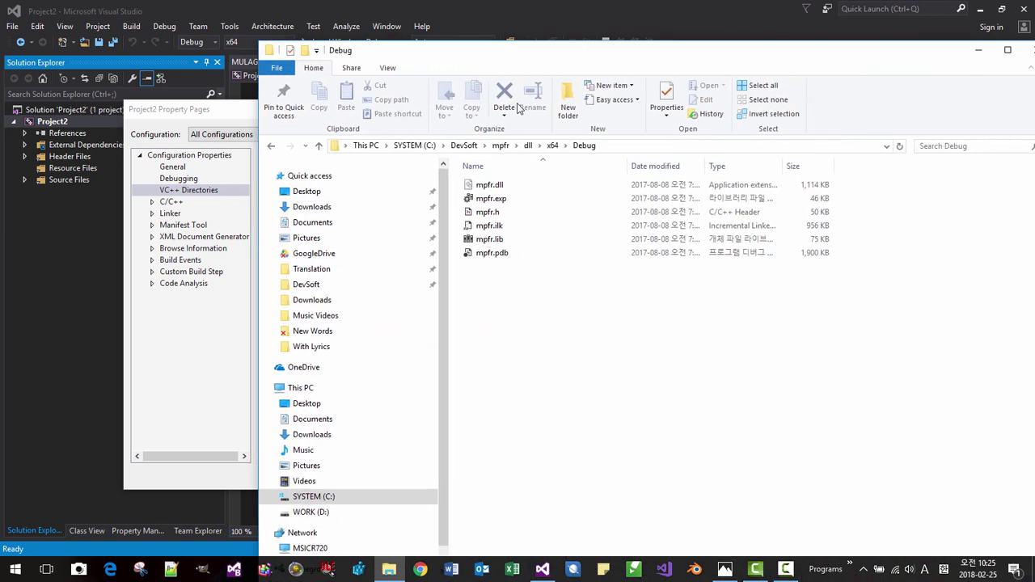
left_click(528, 145)
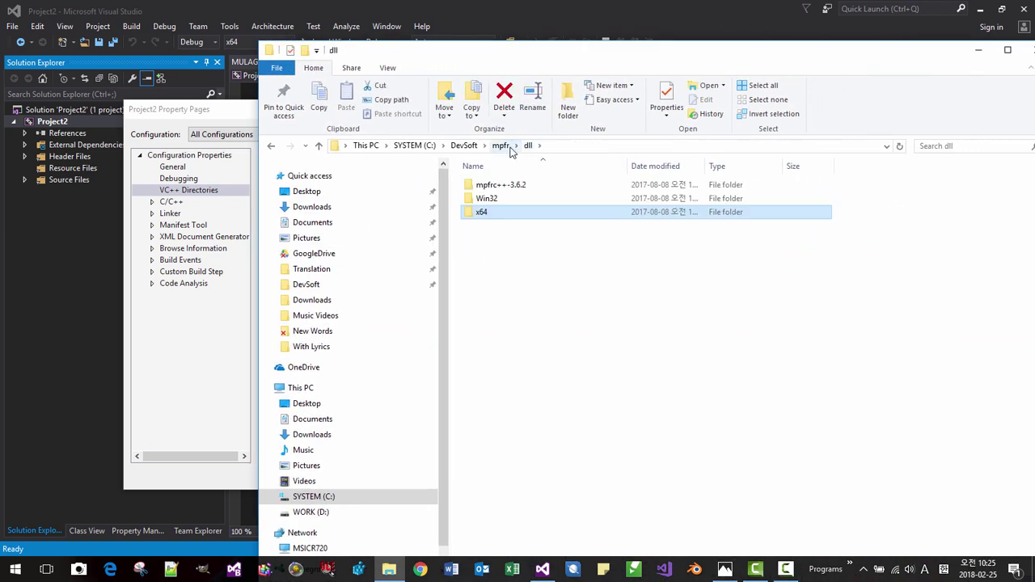
double_click(510, 184)
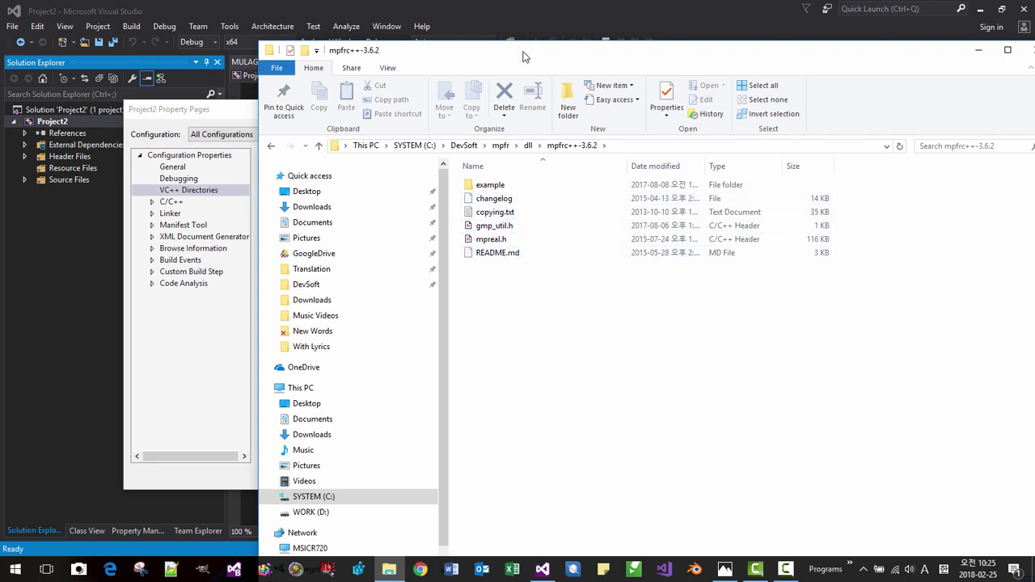
left_click_drag(524, 52, 1034, 79)
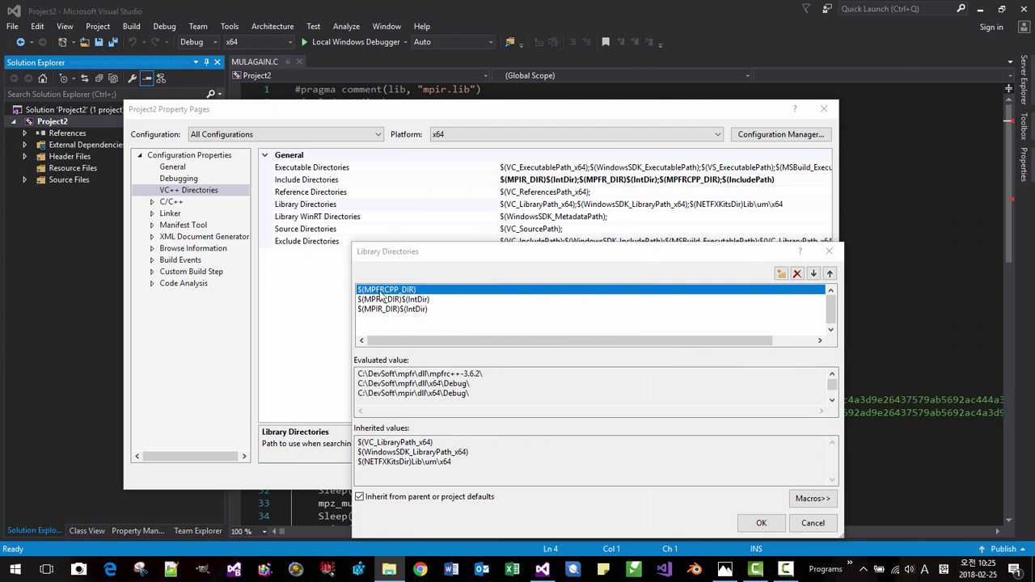
left_click(797, 274)
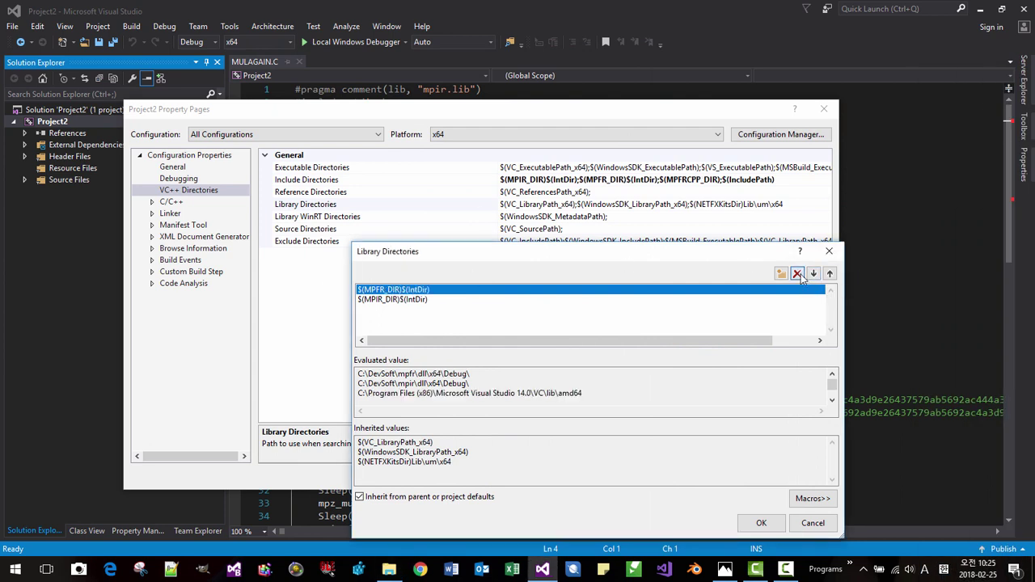
Move $(MPIR_DIR)$(IntDir) above $(MPFR_DIR)$(IntDir) in the Library Directories and accept the list
left_click(494, 300)
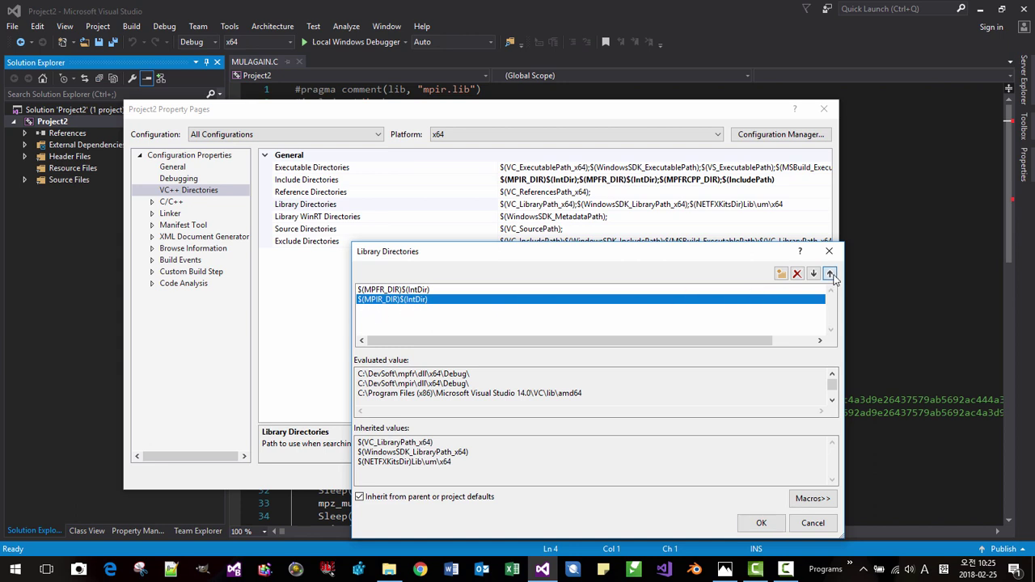
left_click(829, 274)
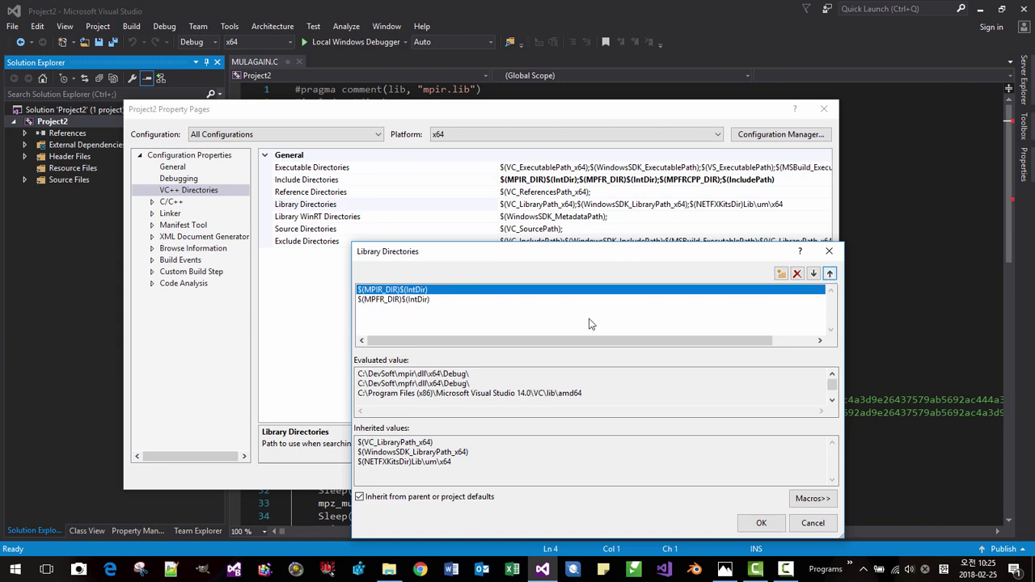
left_click(757, 522)
Remove $(MPFRCPP_DIR) from the Include Directories, then apply and close Project2's properties
left_click(643, 180)
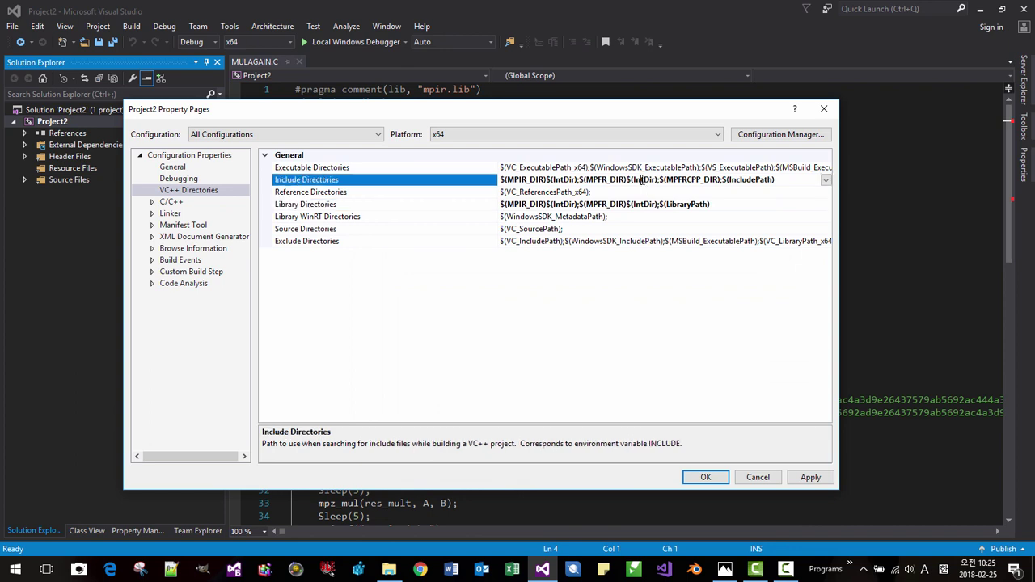
left_click(825, 180)
left_click(570, 195)
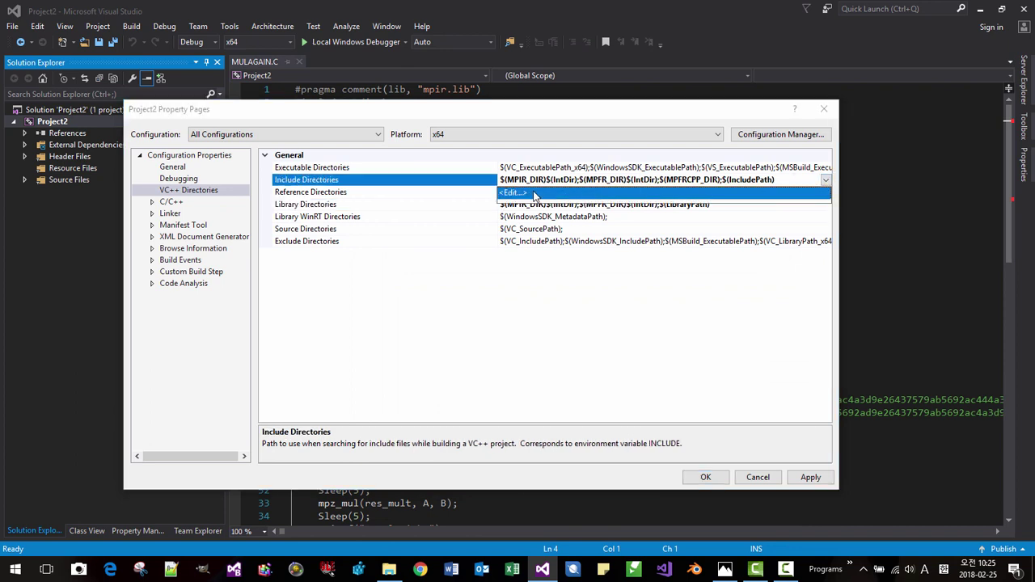
left_click(320, 198)
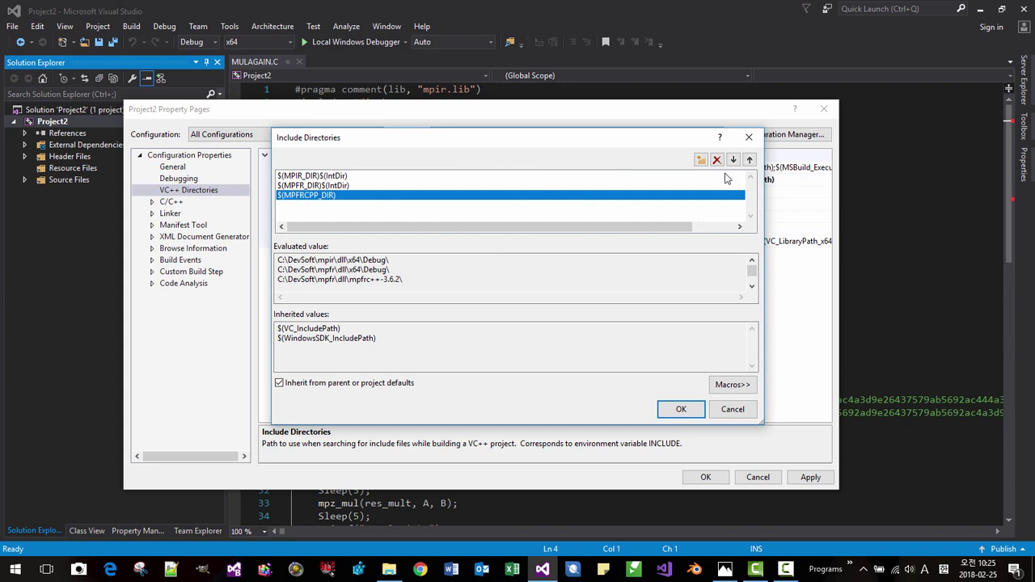
left_click(701, 160)
left_click(658, 216)
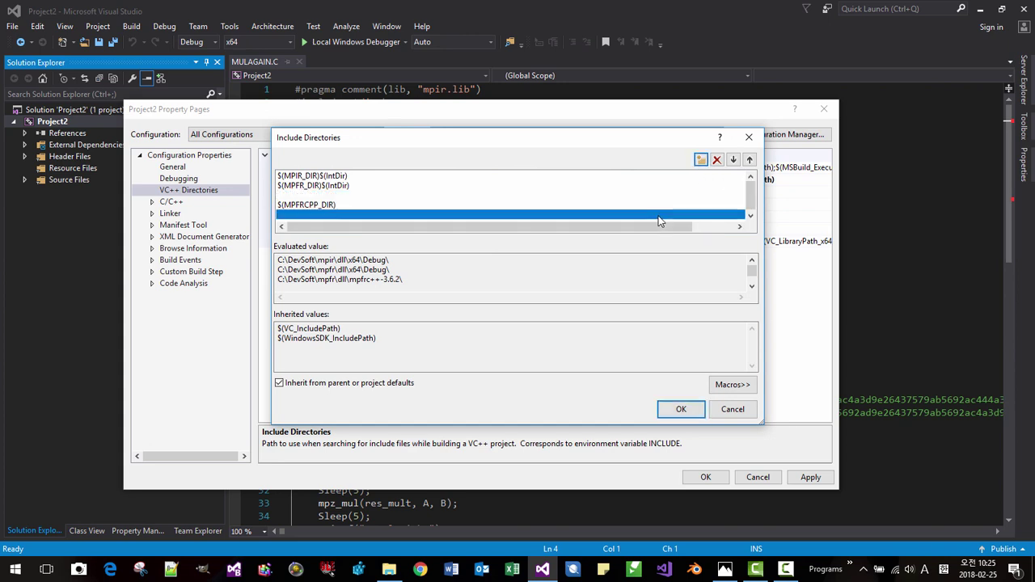
left_click(361, 204)
left_click(716, 159)
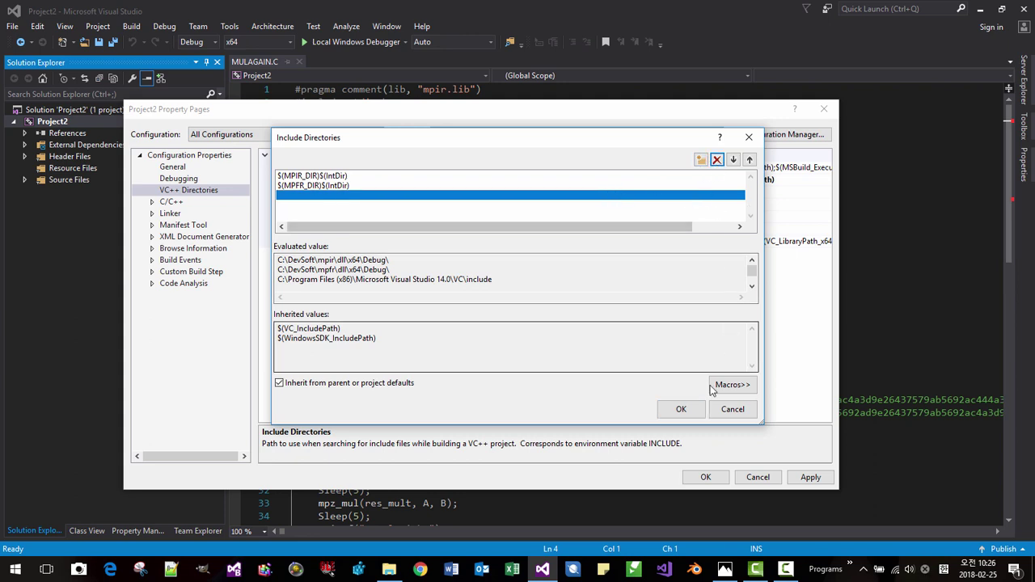
left_click(681, 410)
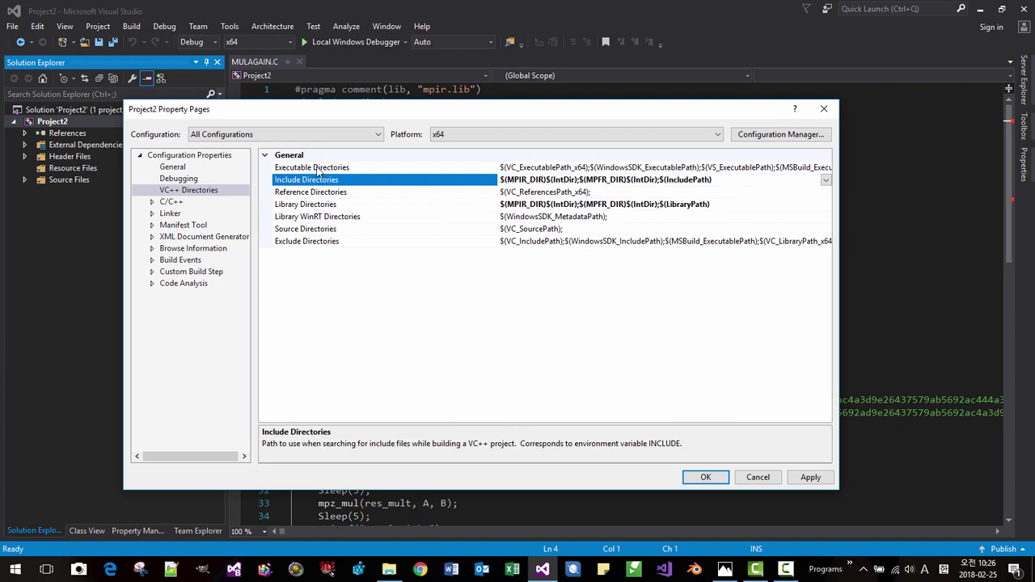
left_click(810, 478)
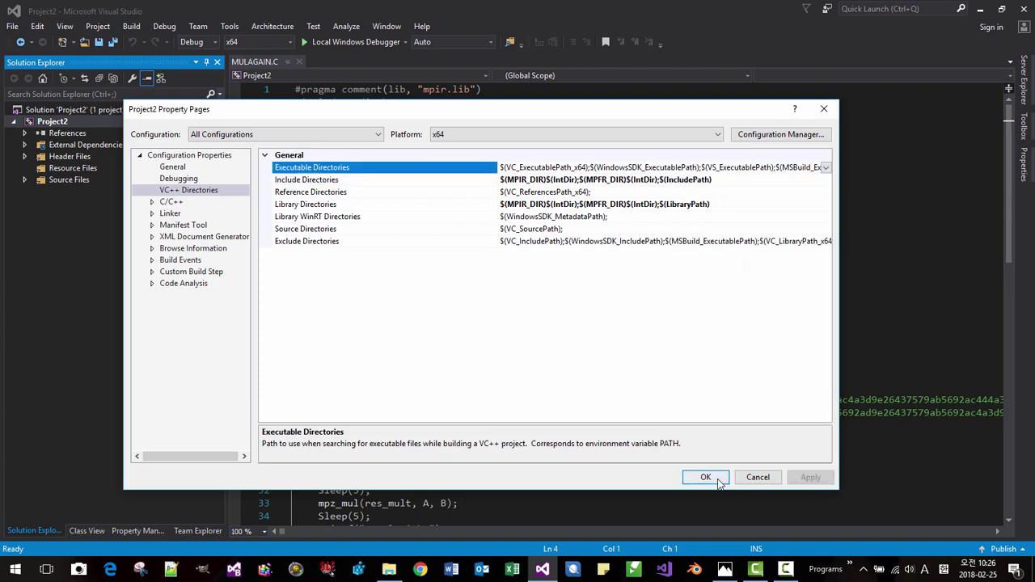
left_click(706, 478)
Build and run Project2 in the Debug x64 configuration and dismiss the system error dialog
left_click(461, 137)
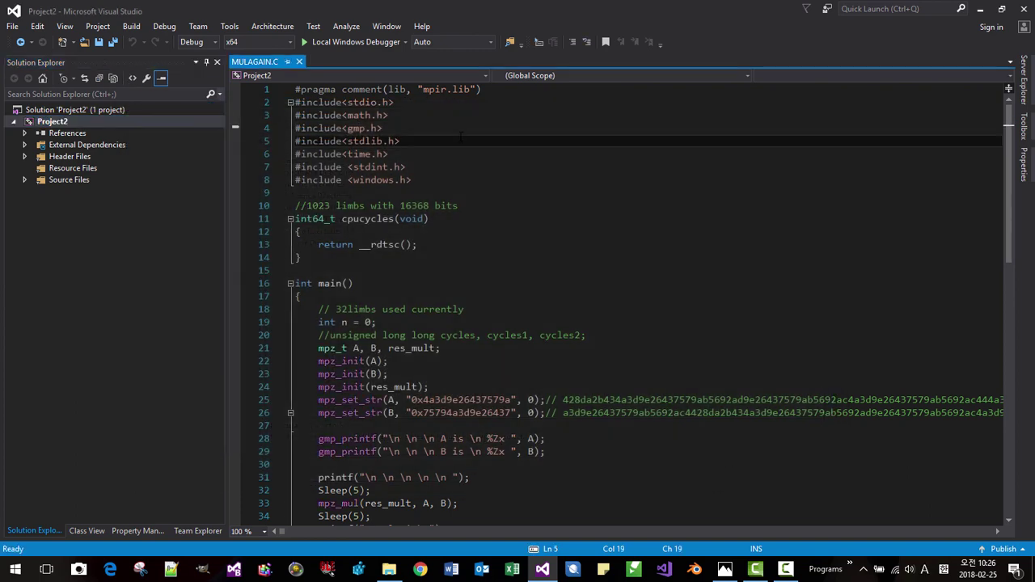
key("F5")
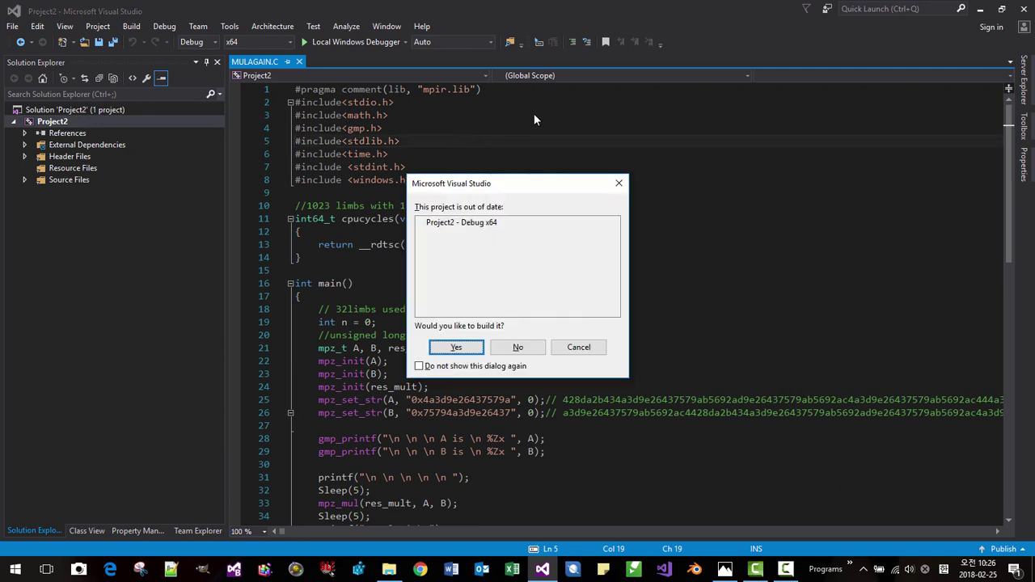
left_click(449, 349)
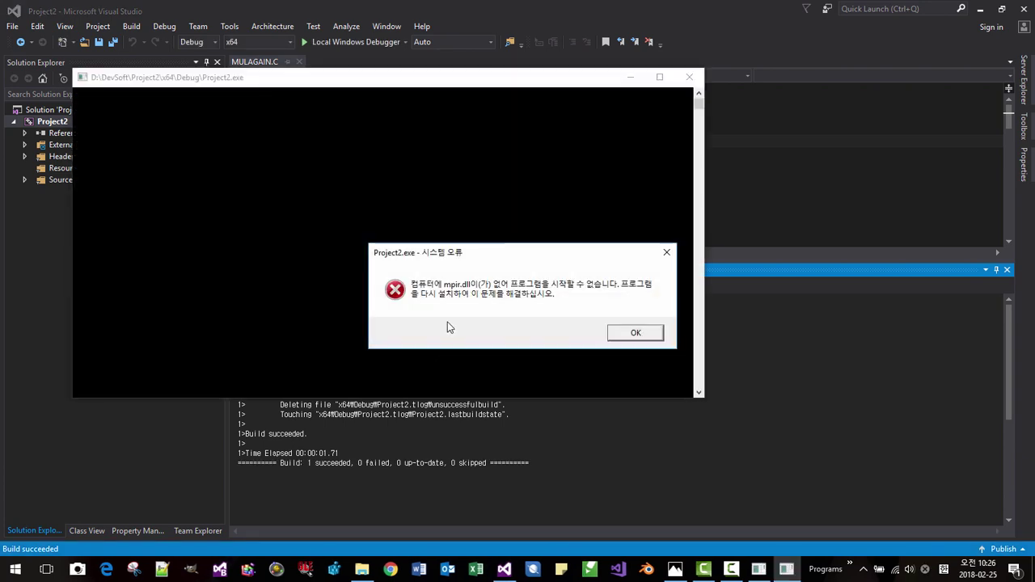
left_click(635, 332)
left_click(633, 212)
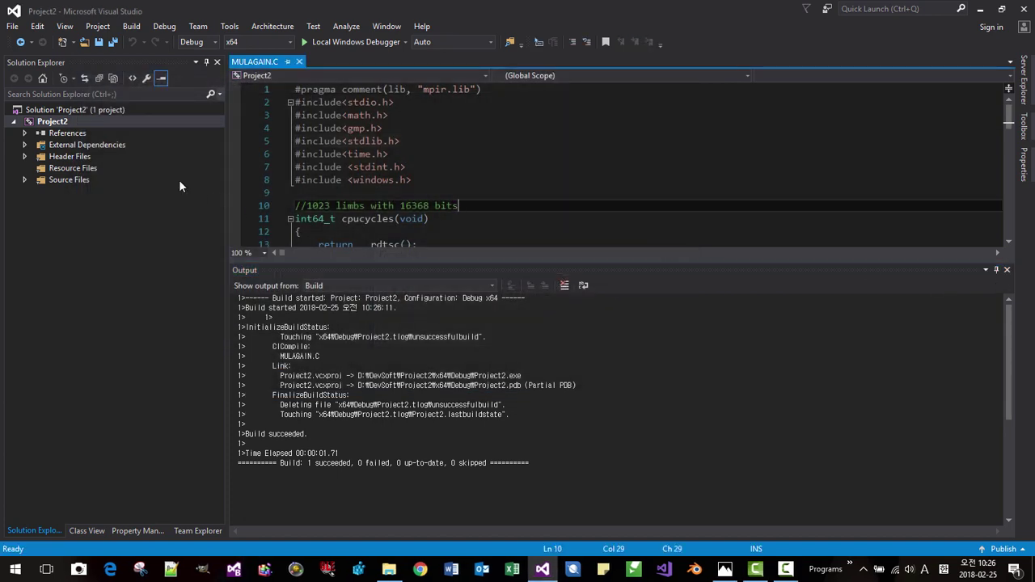
Open the Post-Build Event settings under Build Events in Project2's properties
right_click(52, 121)
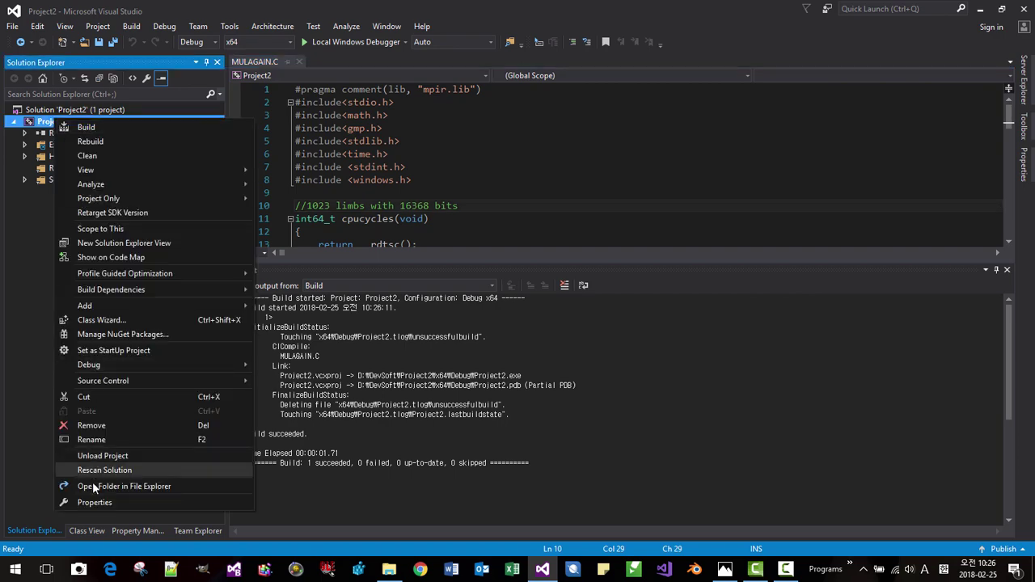
left_click(95, 503)
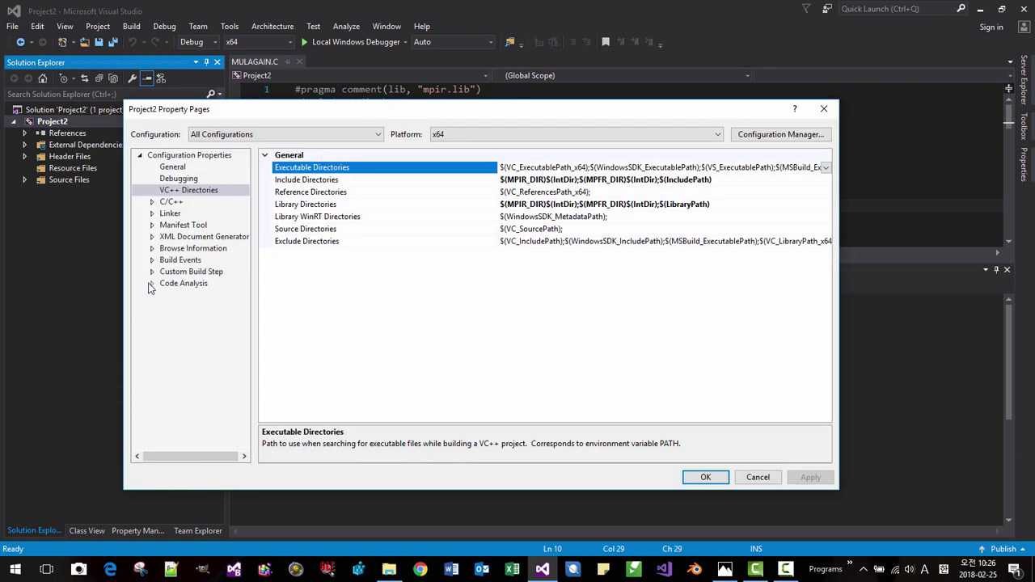
left_click(152, 260)
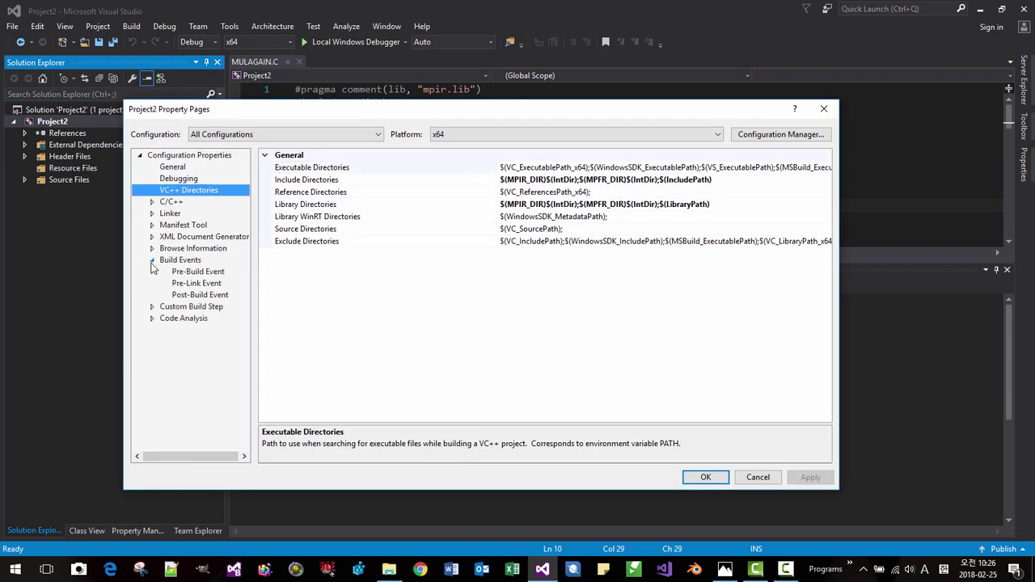
left_click(199, 295)
Enter the post-build command line copy "$(MPIR_DIR)$(IntDir)mpir.dll" "$(TargetDir)mpir.dll"
left_click(538, 160)
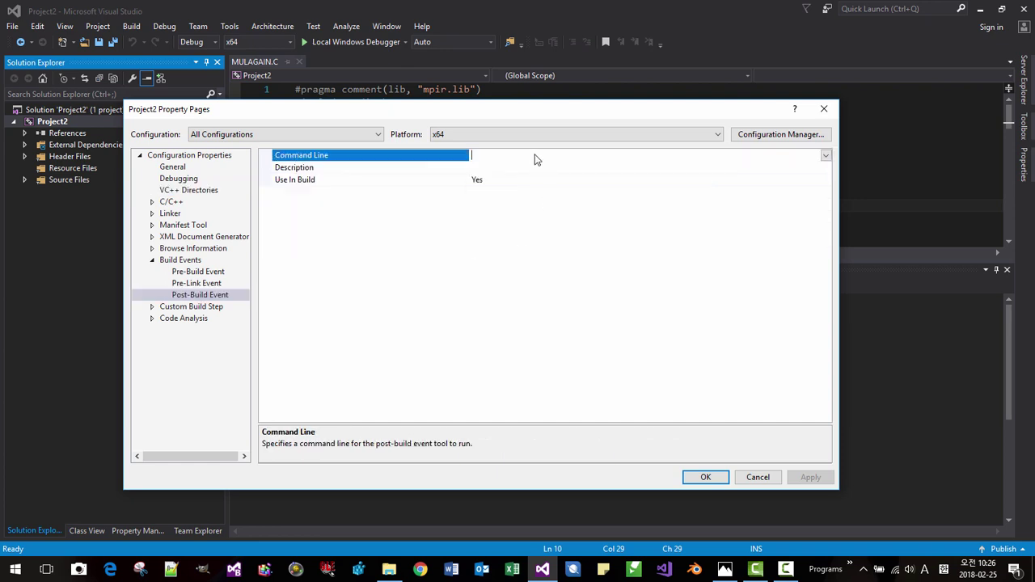
left_click(826, 155)
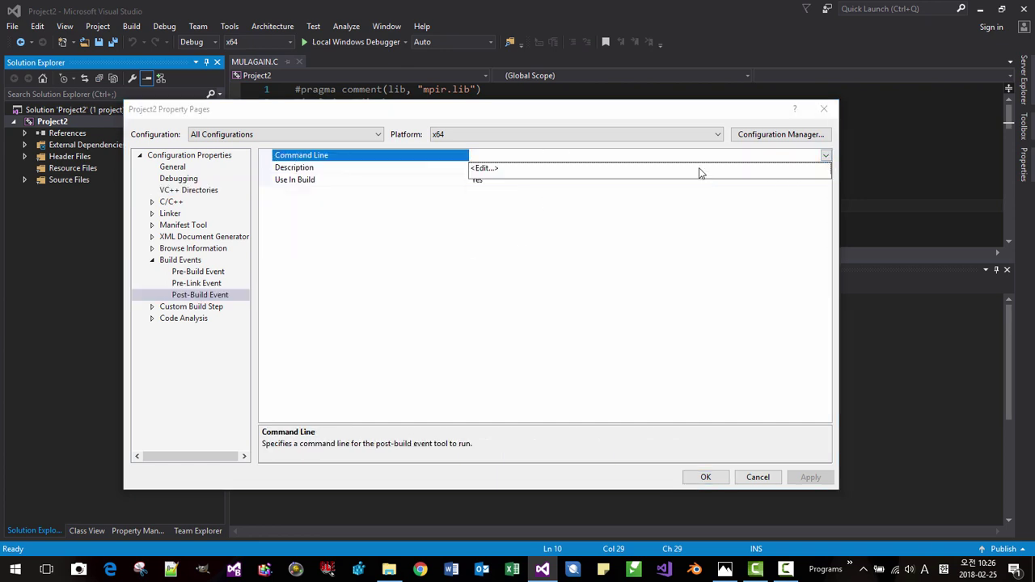
left_click(532, 168)
left_click_drag(499, 139, 476, 184)
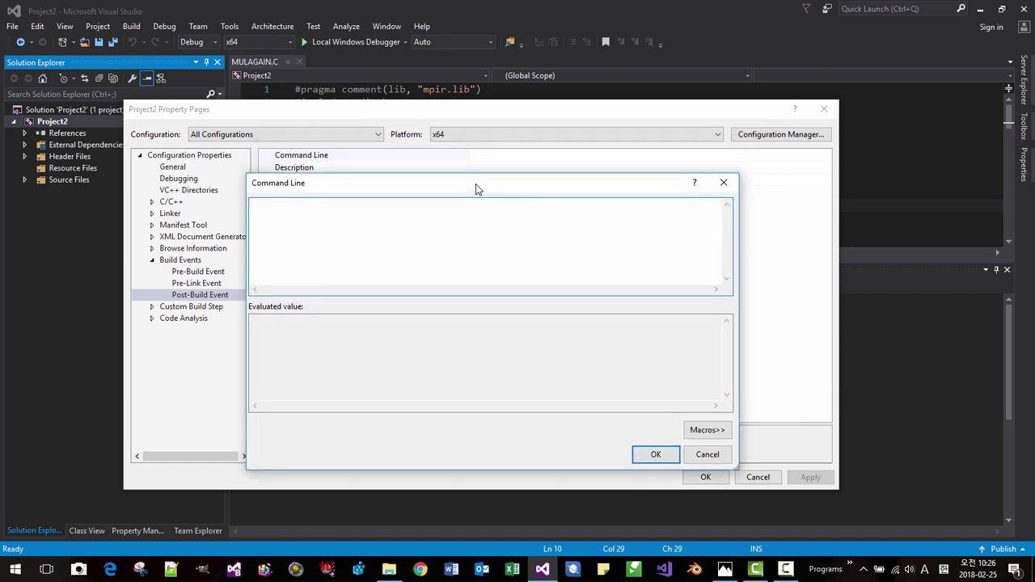
type("copy")
type("$")
key("BackSpace")
key("BackSpace")
type("\"$(MPIR_DIR")
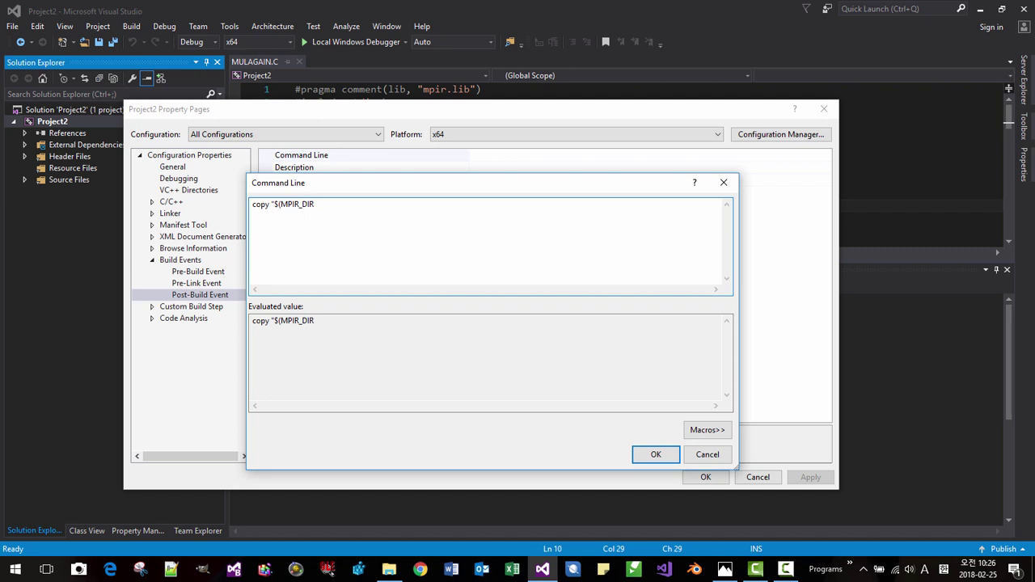
type(")$(In")
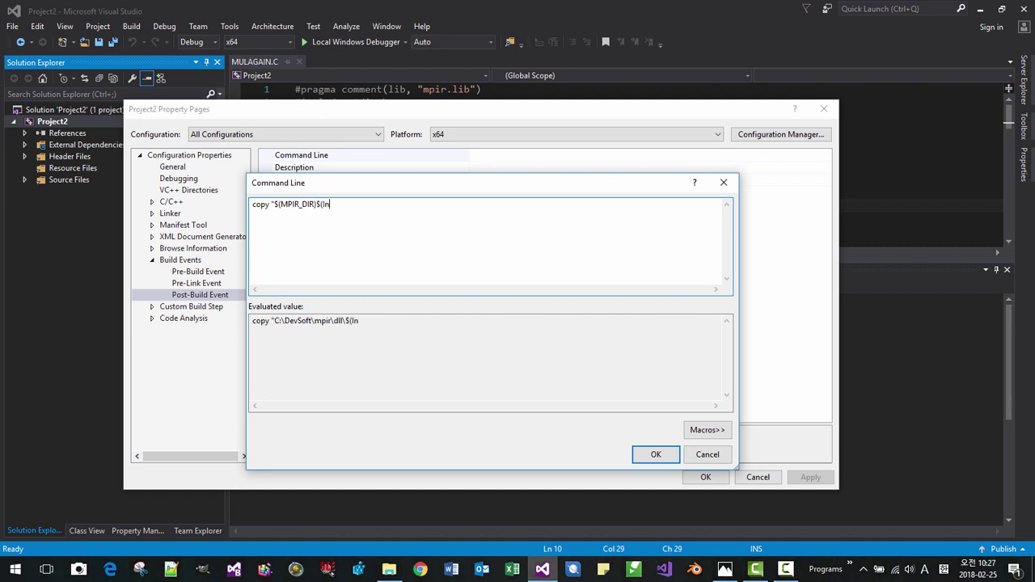
type("tDir)mpir.dll\"")
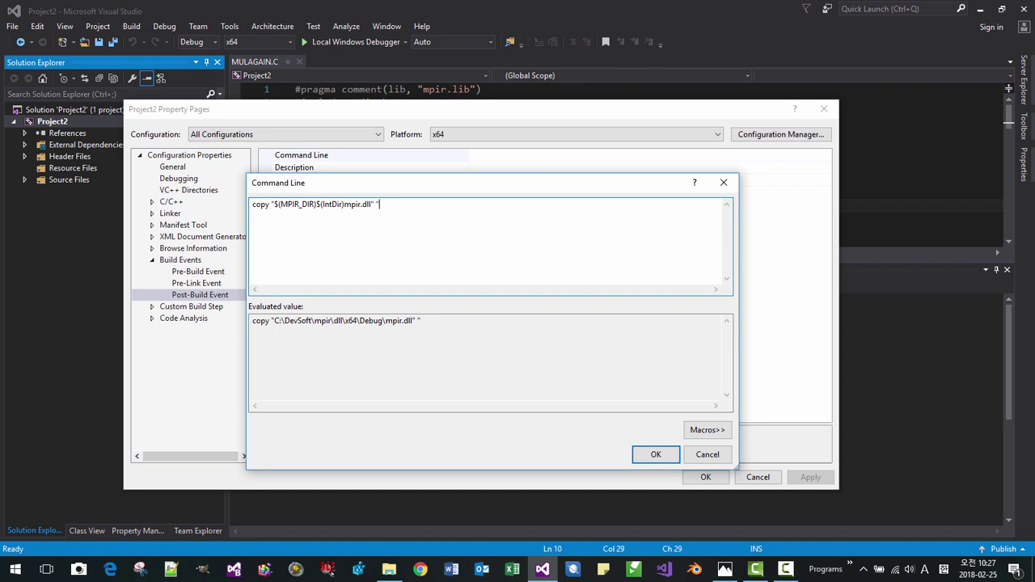
type(" \"$(TargetDir)")
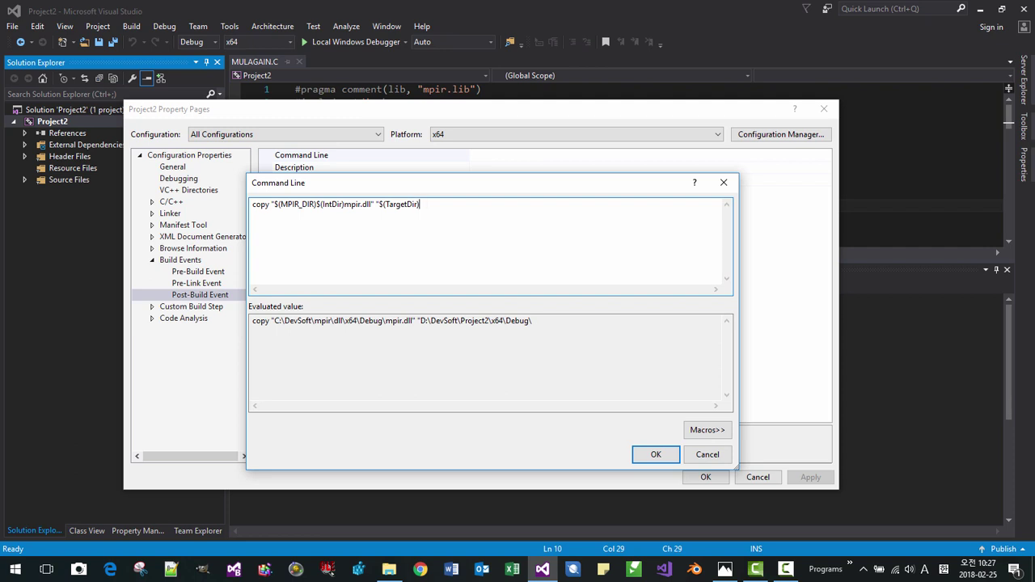
type("mpir.dll")
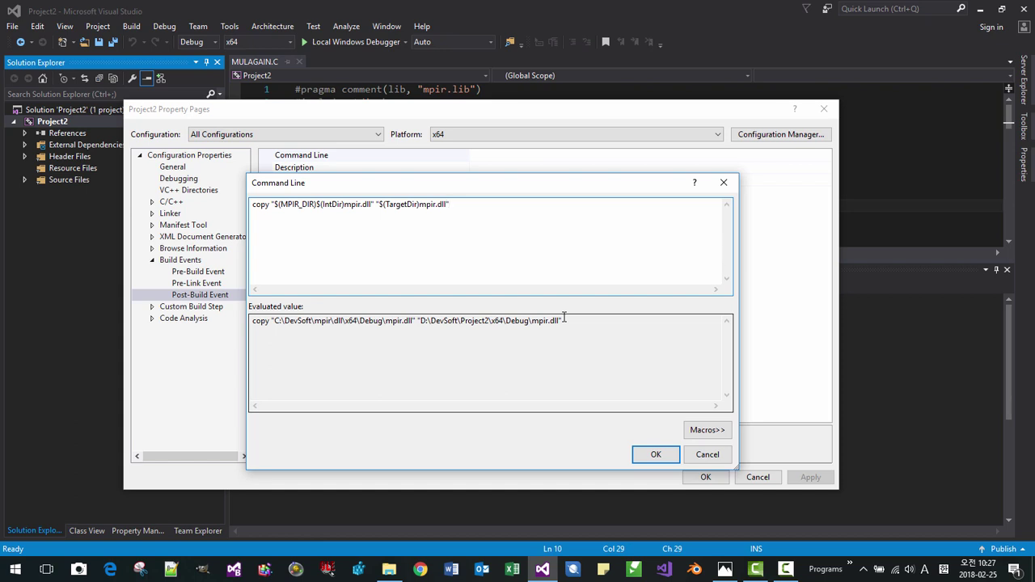
Add a second copy command line by duplicating the first command's source and target paths
key("Return")
type("copy")
key("Up")
key("ctrl+shift+Right")
key("shift+Right")
key("shift+Right")
key("shift+Right")
key("shift+Right")
key("shift+Right")
key("shift+Right")
key("shift+Right")
key("shift+Right")
key("shift+Right")
key("shift+Right")
key("shift+Right")
key("shift+Right")
key("shift+Right")
key("shift+Right")
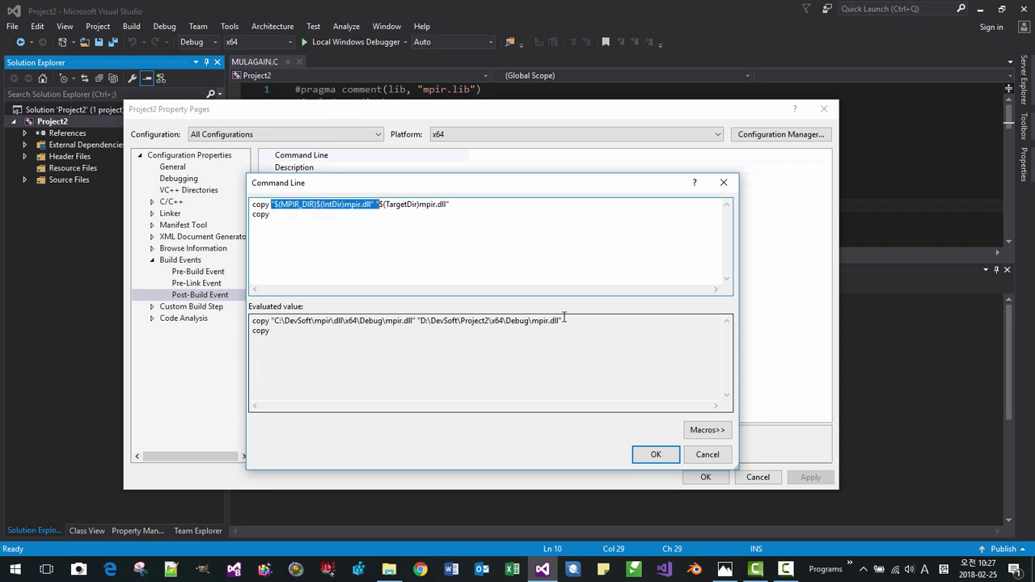
key("shift+Right")
key("shift+Right")
key("shift+Right")
key("shift+Right")
key("shift+Right")
key("shift+Right")
key("shift+Right")
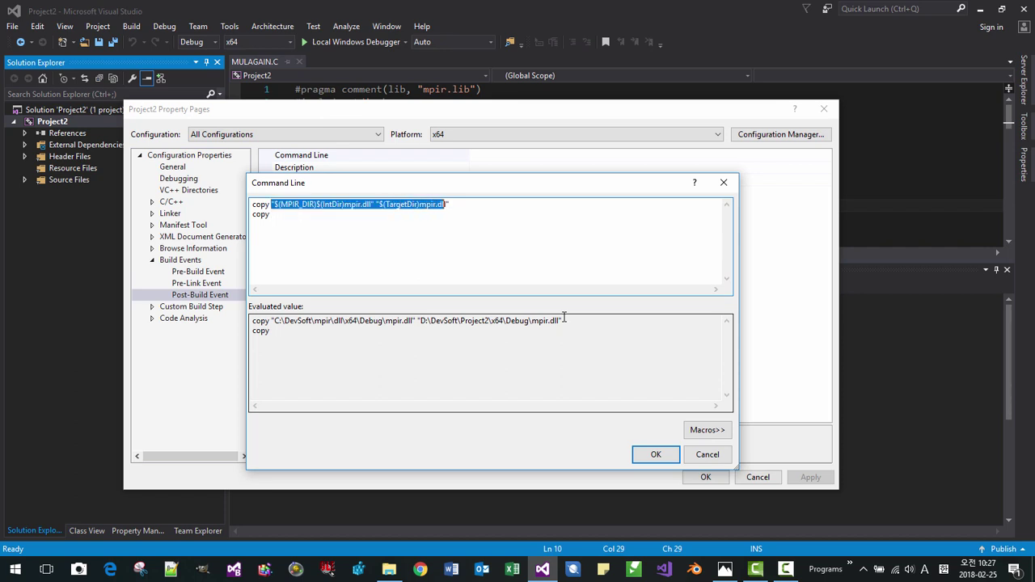
key("shift+Right")
key("ctrl+c")
key("Down")
key("End")
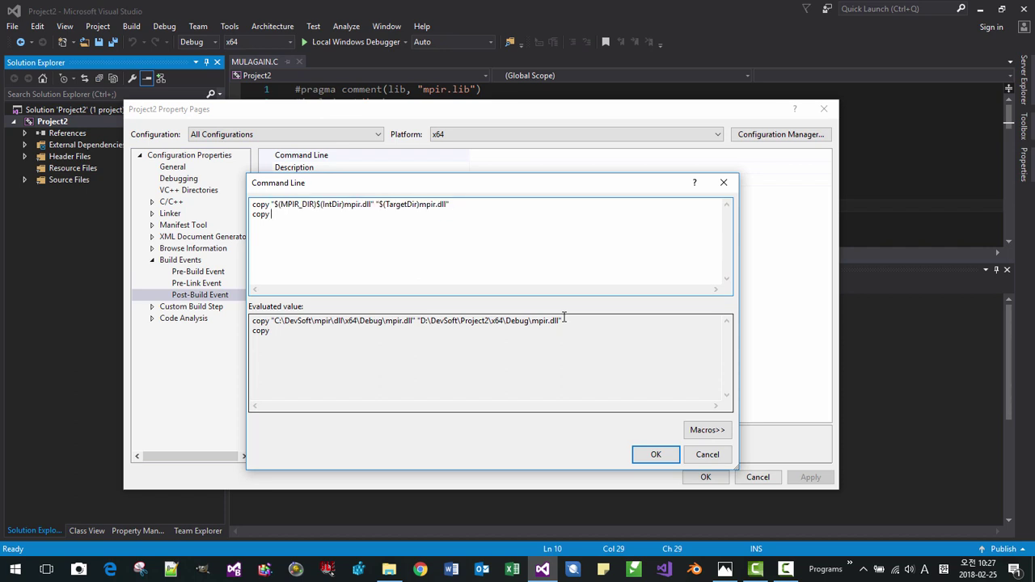
key("ctrl+v")
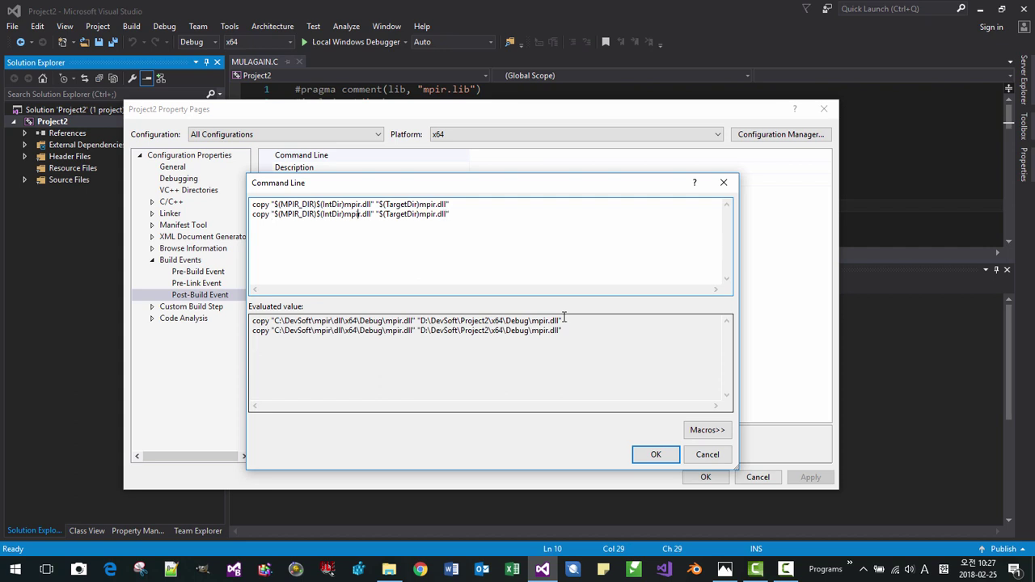
Change both file names in the second copy command to mpfr.dll and apply the project properties
key("Delete")
type("f")
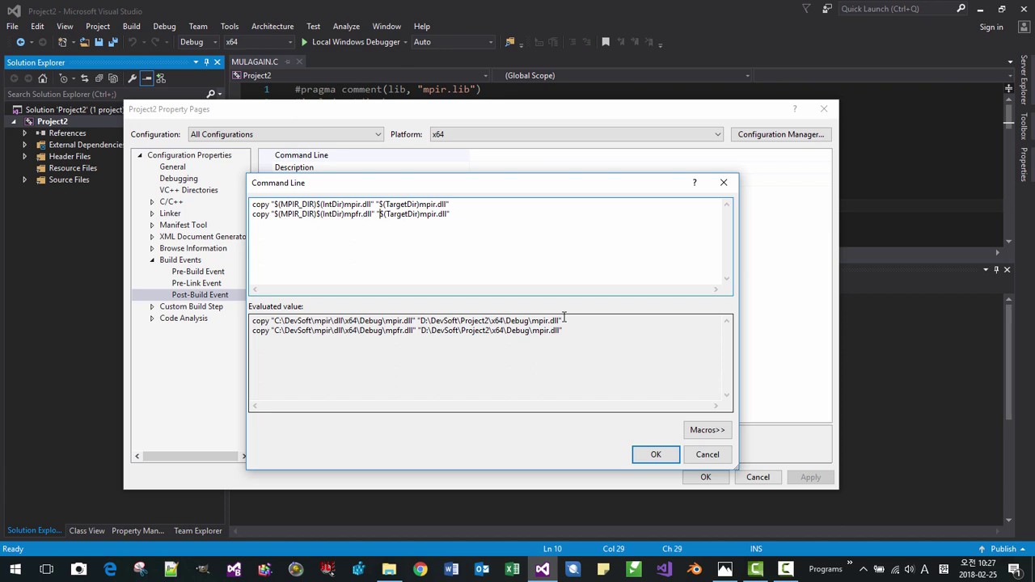
type("fr")
key("Delete")
key("Delete")
left_click(656, 455)
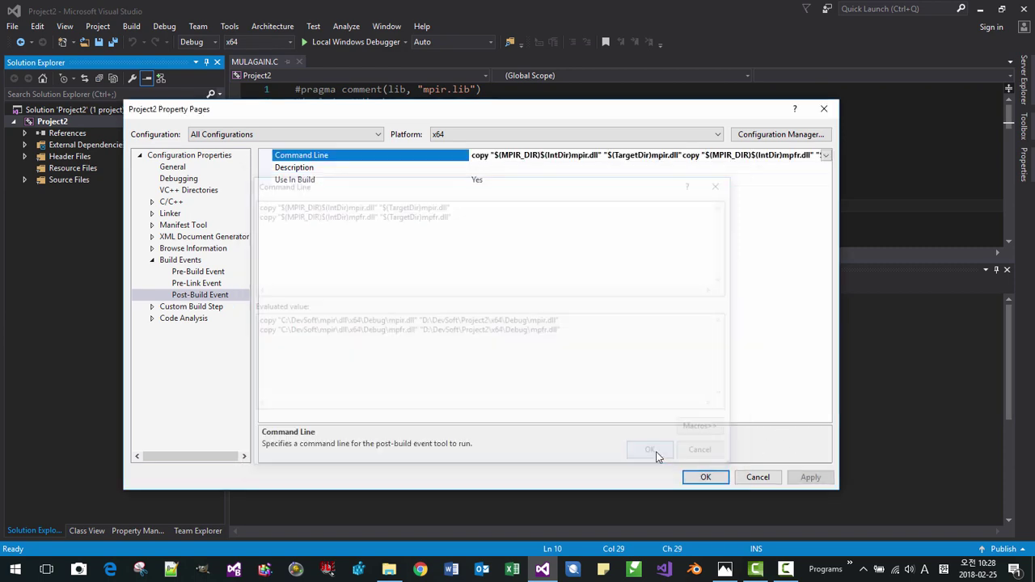
left_click(810, 477)
left_click(707, 477)
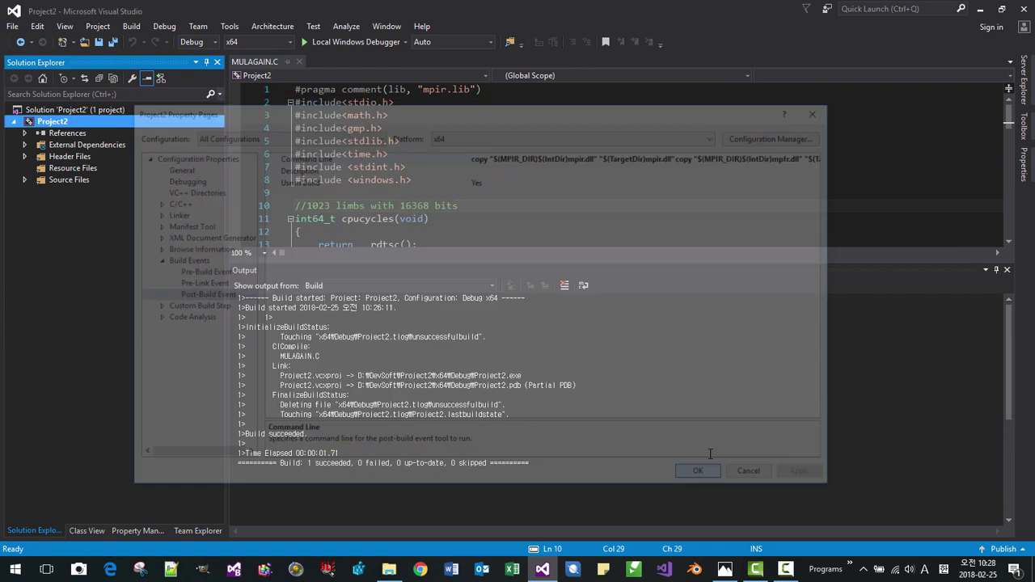
Rebuild Project2 to run it, decline launching the last successful build, and examine the copy command messages in the build output
left_click(422, 160)
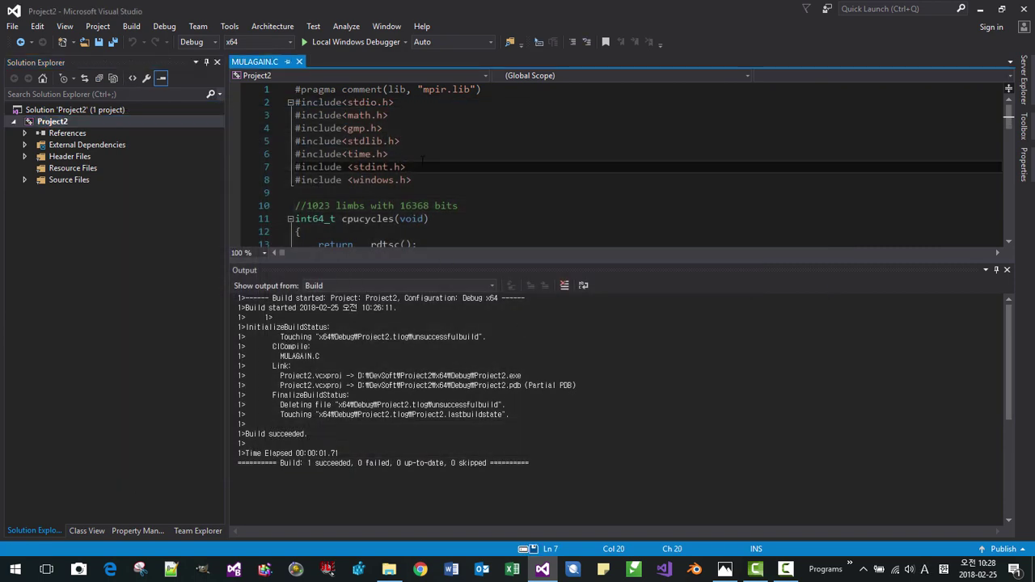
key("ctrl+F5")
left_click(453, 346)
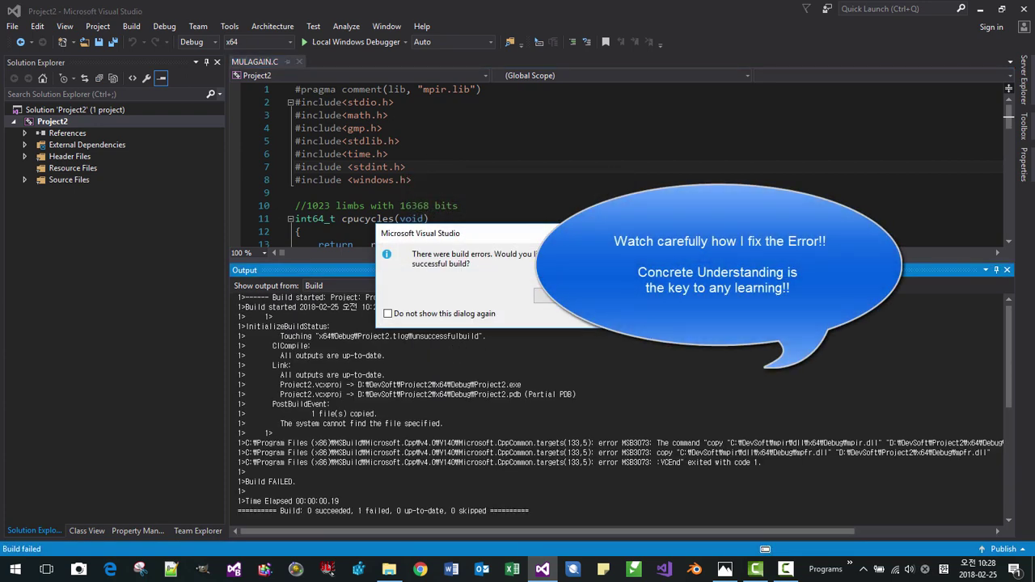
left_click(622, 296)
scroll(594, 533, "right", 3)
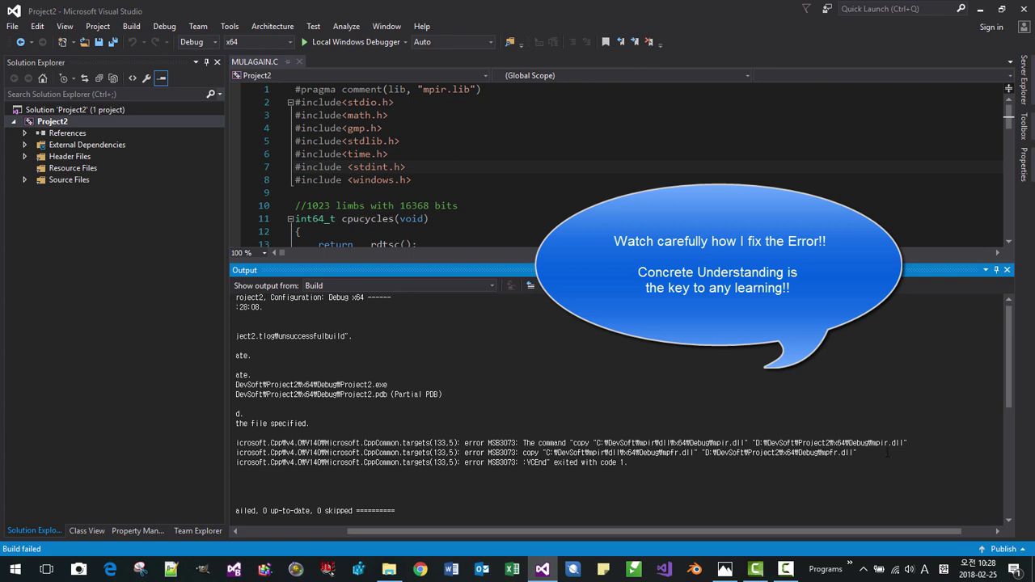
left_click_drag(622, 529, 599, 550)
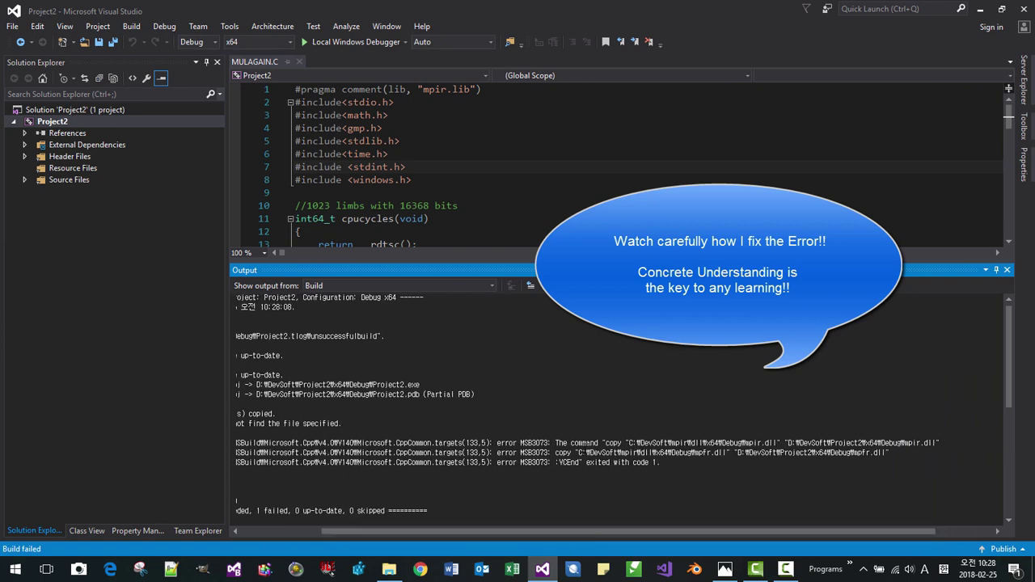
Float the build output window over the code and switch to File Explorer, placing its window beside the copy errors
left_click(626, 443)
left_click(389, 570)
left_click_drag(864, 110, 998, 238)
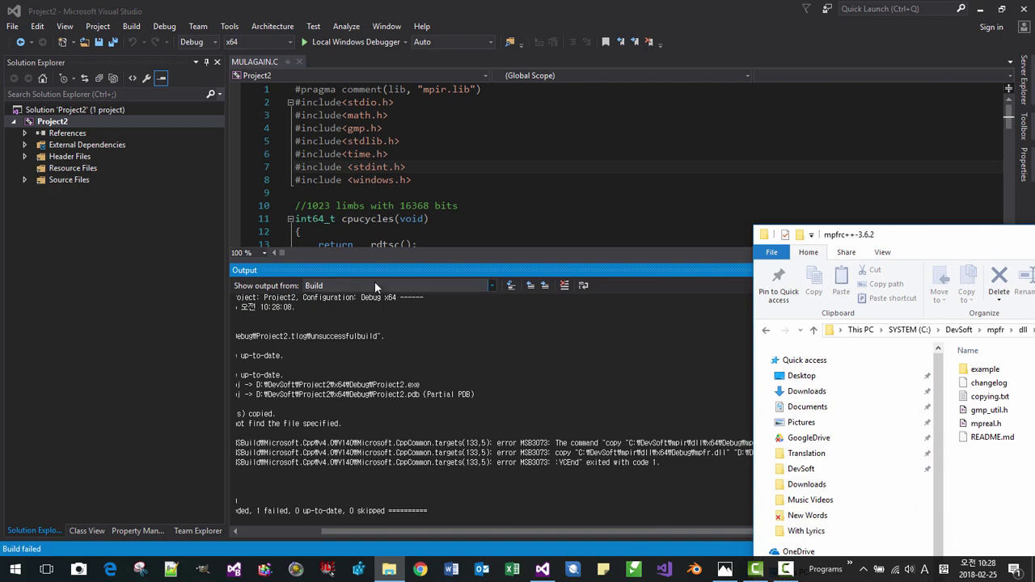
left_click_drag(378, 269, 209, 51)
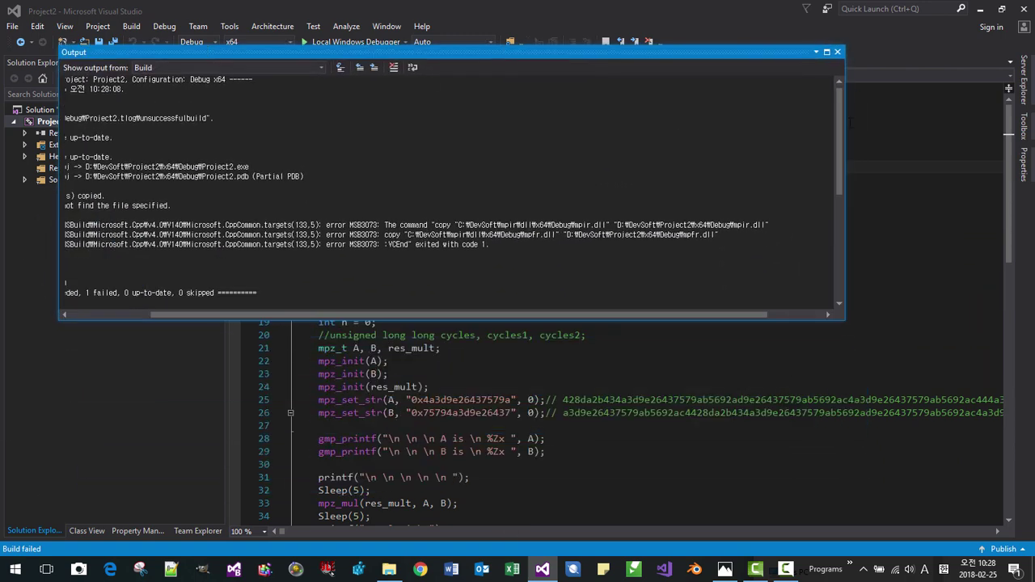
key("alt+Tab")
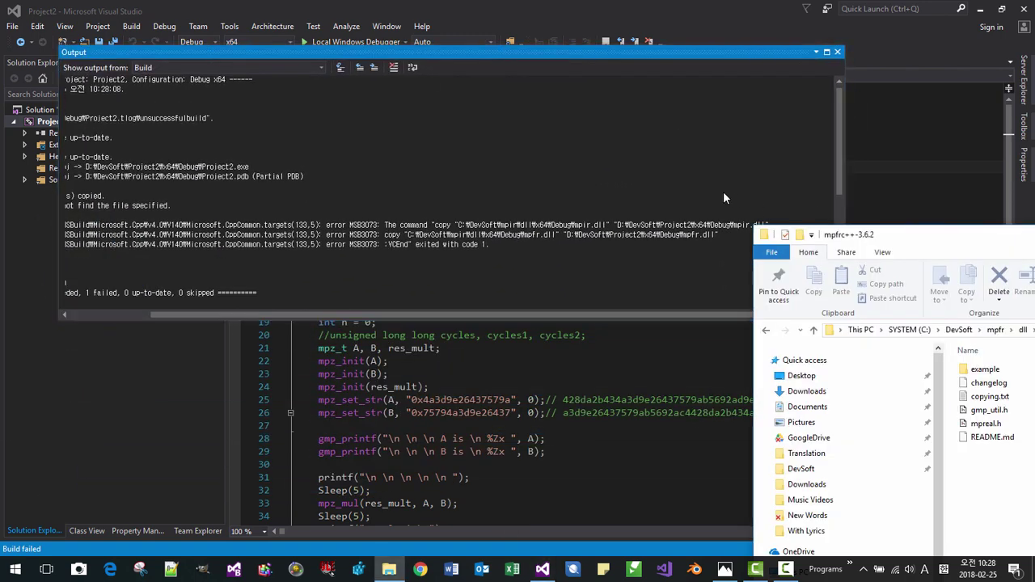
left_click_drag(964, 232, 933, 126)
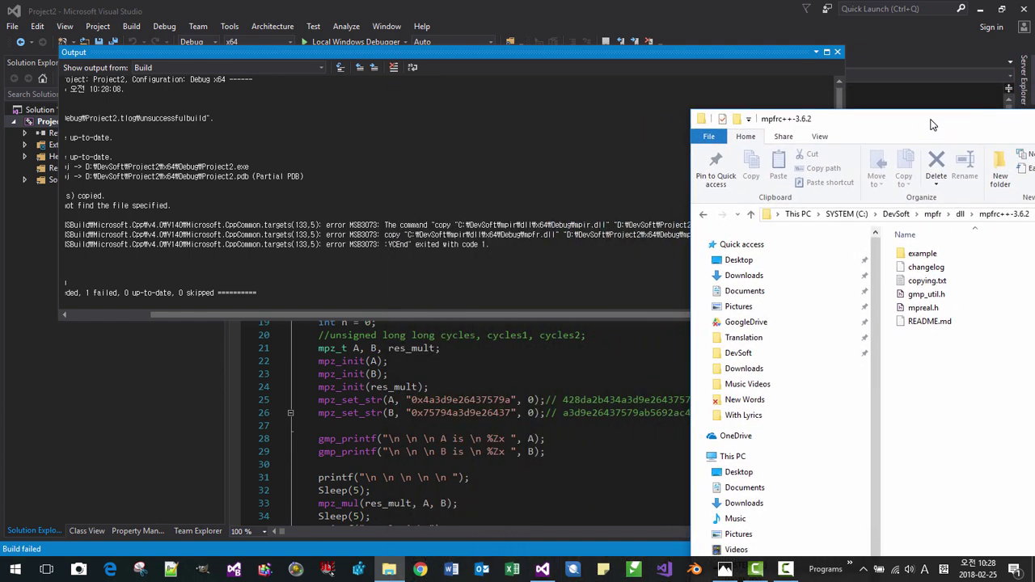
Browse to C:\DevSoft\mpir\dll\x64\Debug and check which DLL files the copy commands' source folder contains
left_click(934, 215)
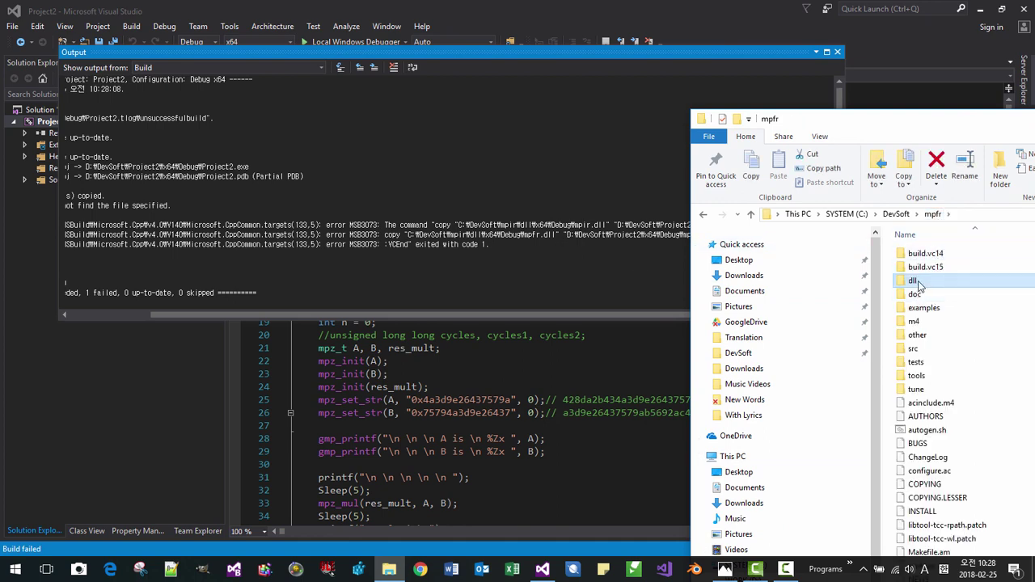
left_click(896, 213)
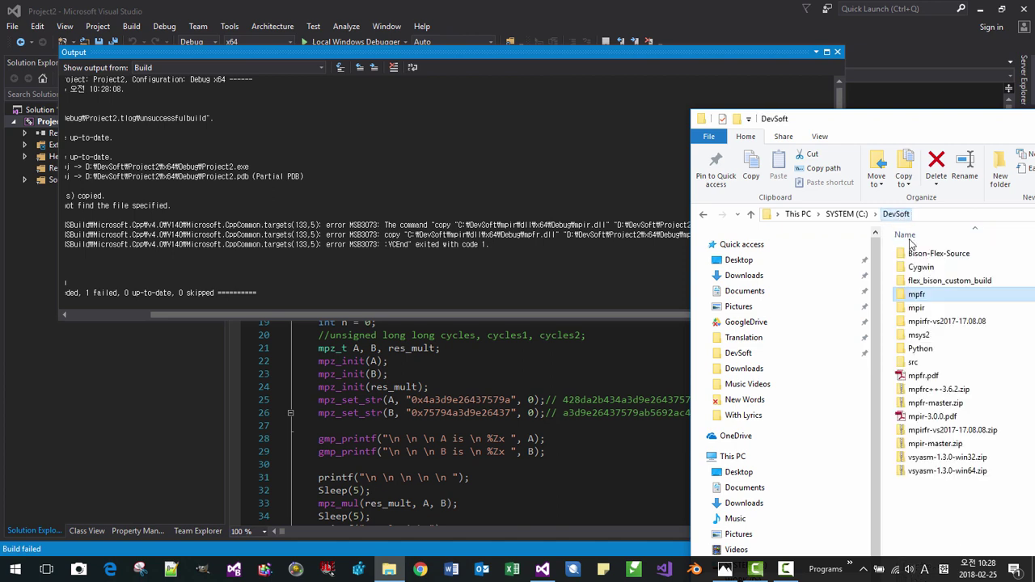
double_click(916, 308)
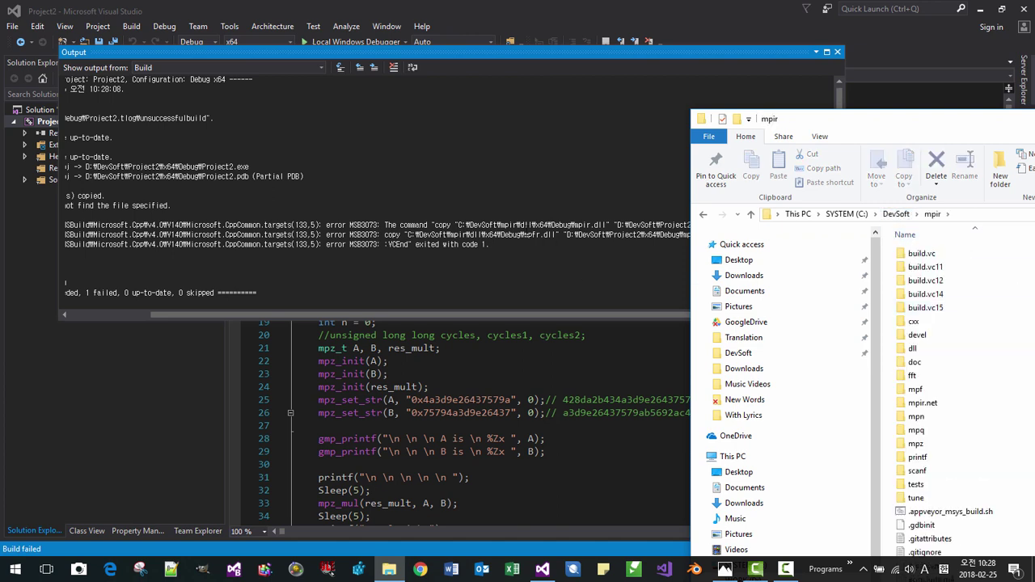
double_click(913, 354)
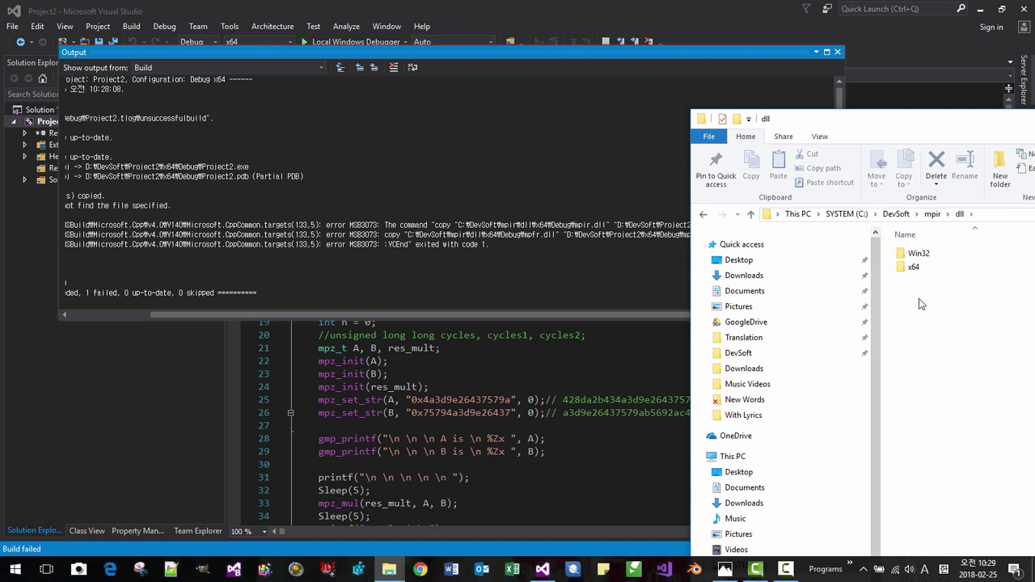
double_click(914, 274)
double_click(920, 253)
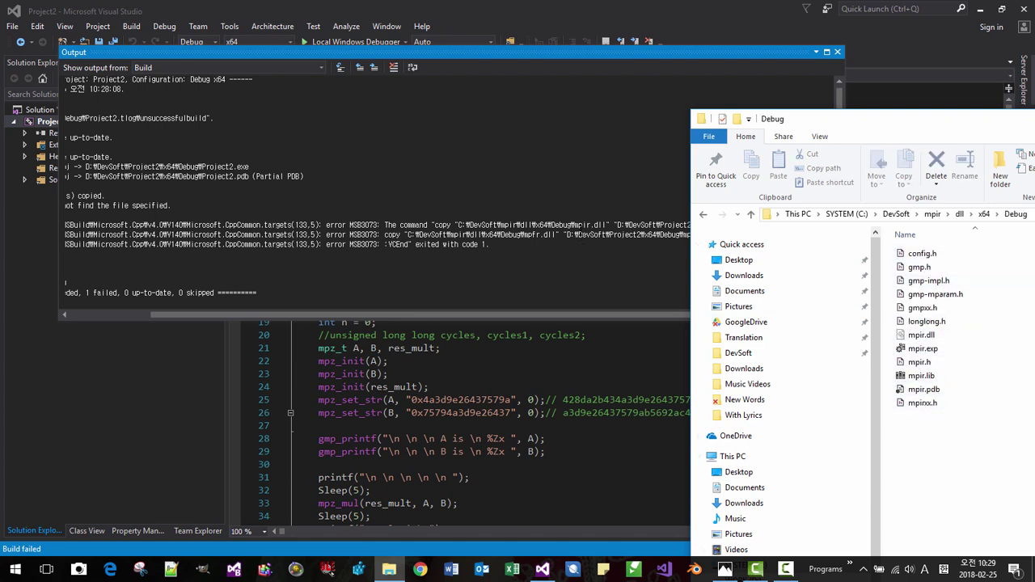
mouse_move(920, 341)
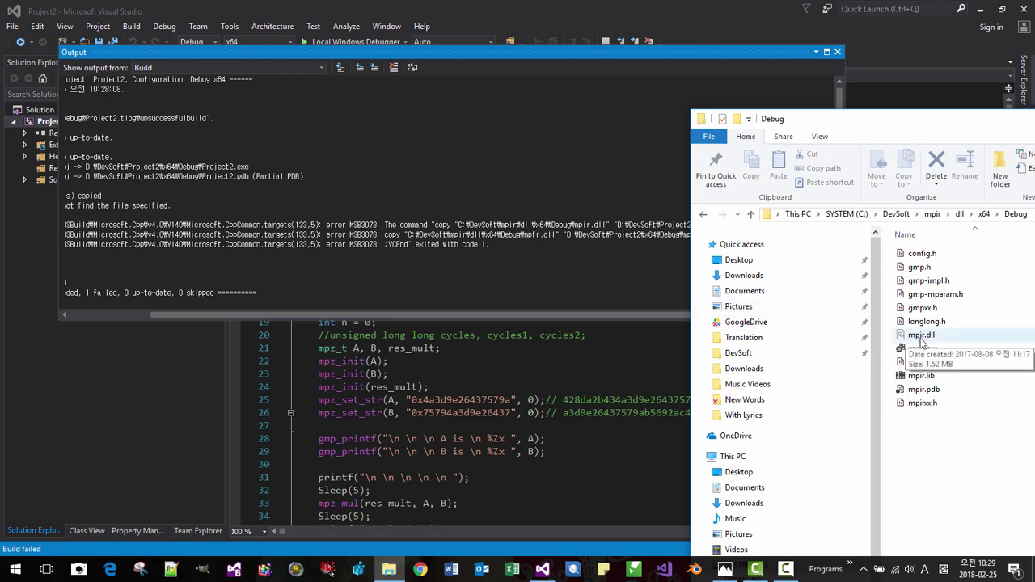
left_click(921, 338)
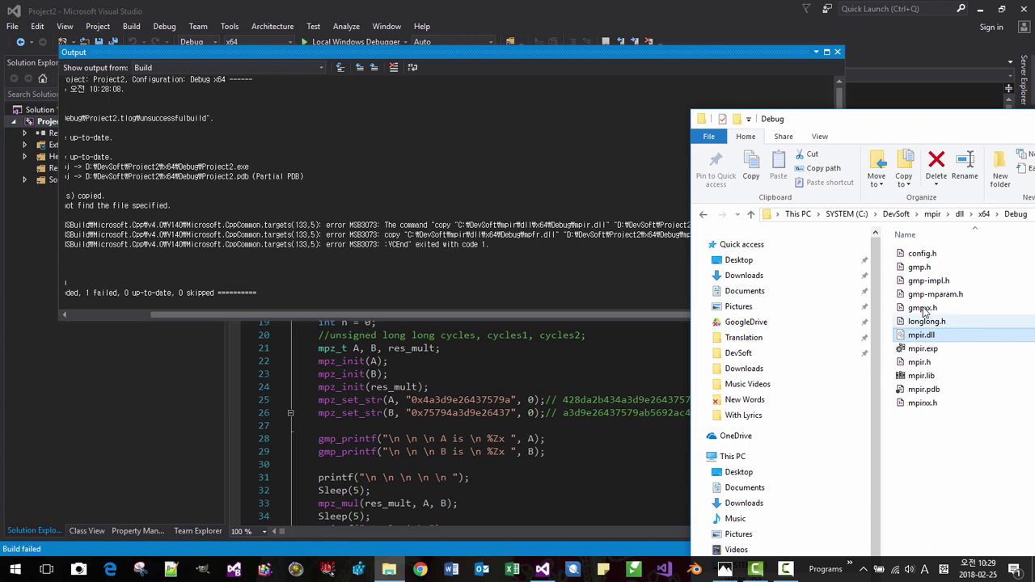
Compare the source paths in the copy errors with the mpir and mpfr folders in C:\DevSoft
left_click_drag(942, 121, 838, 163)
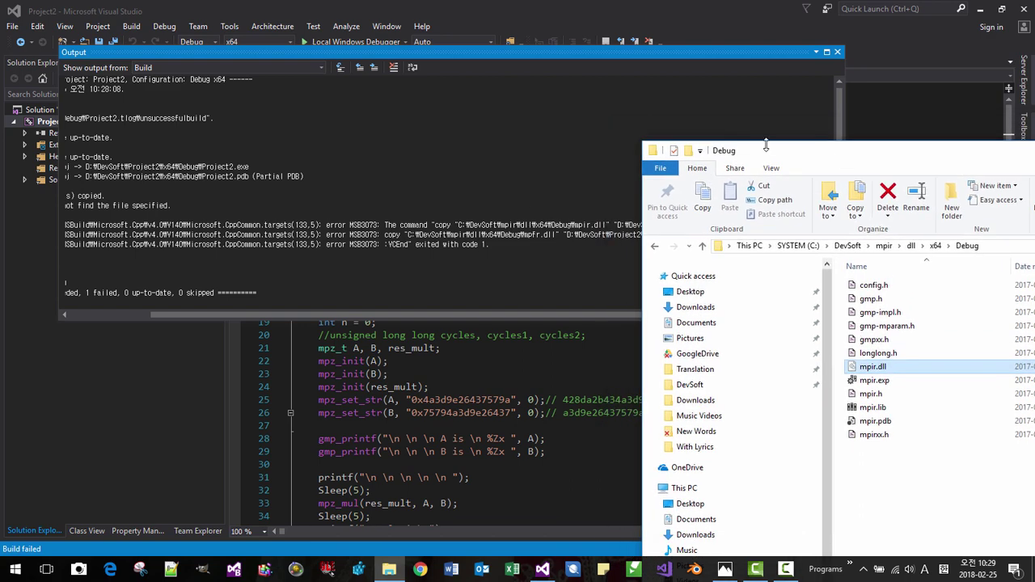
left_click_drag(771, 155, 1034, 195)
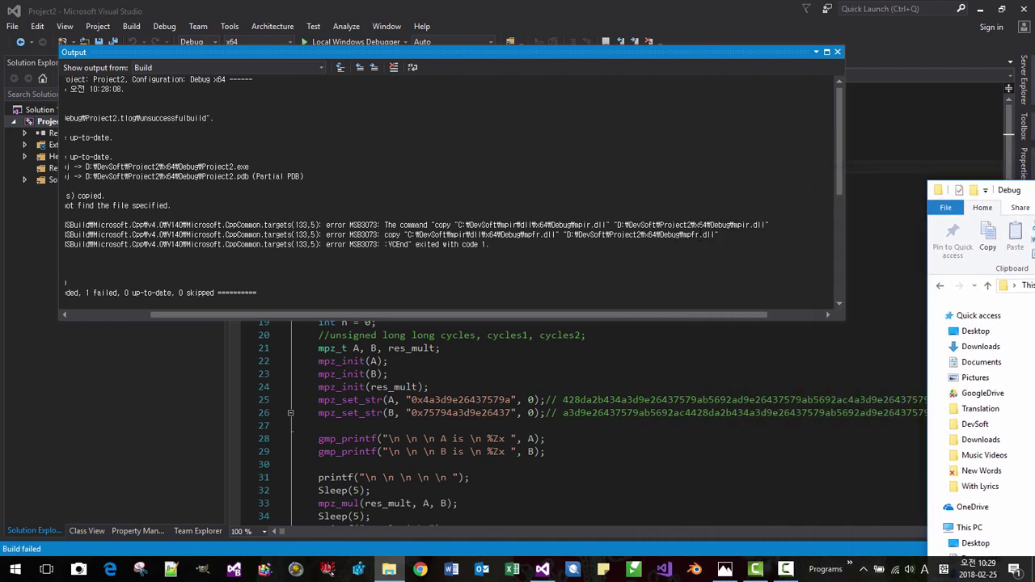
left_click(396, 570)
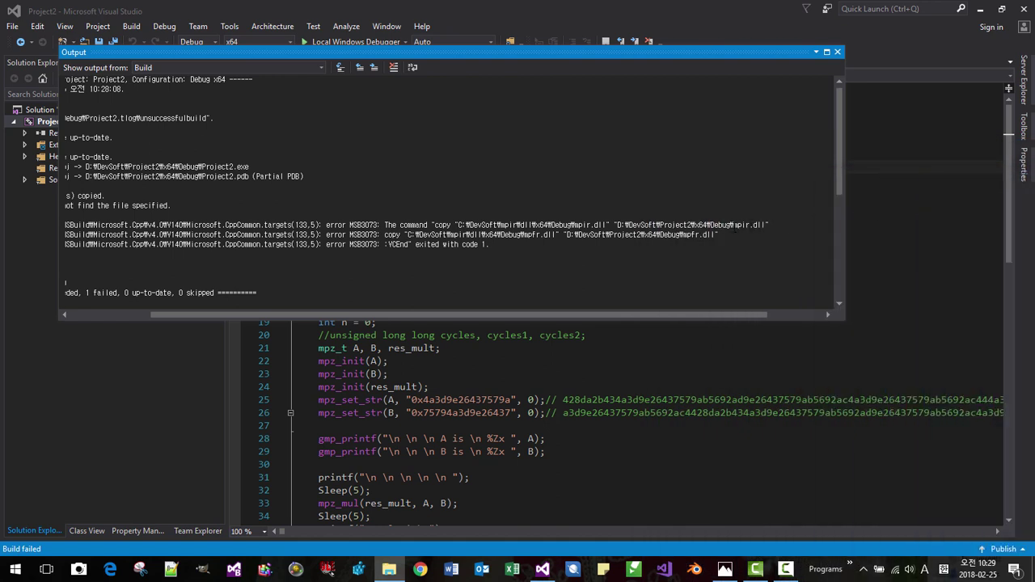
left_click(402, 573)
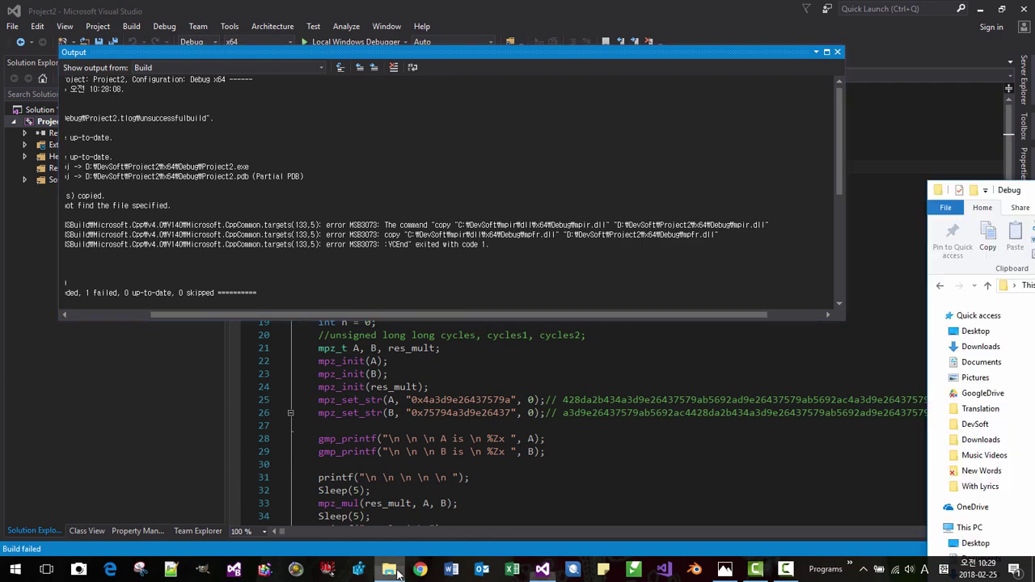
left_click_drag(995, 191, 383, 141)
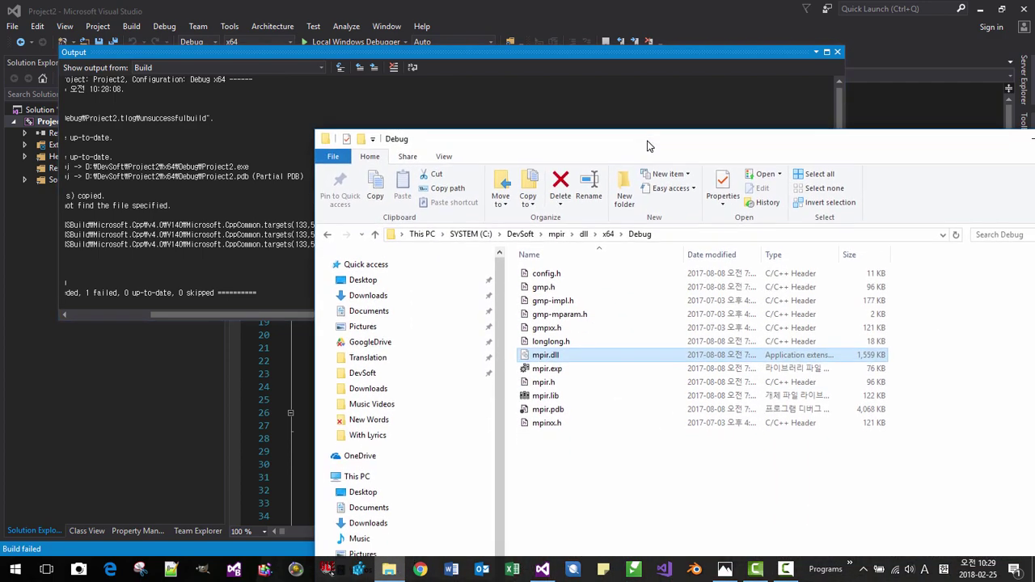
left_click(524, 234)
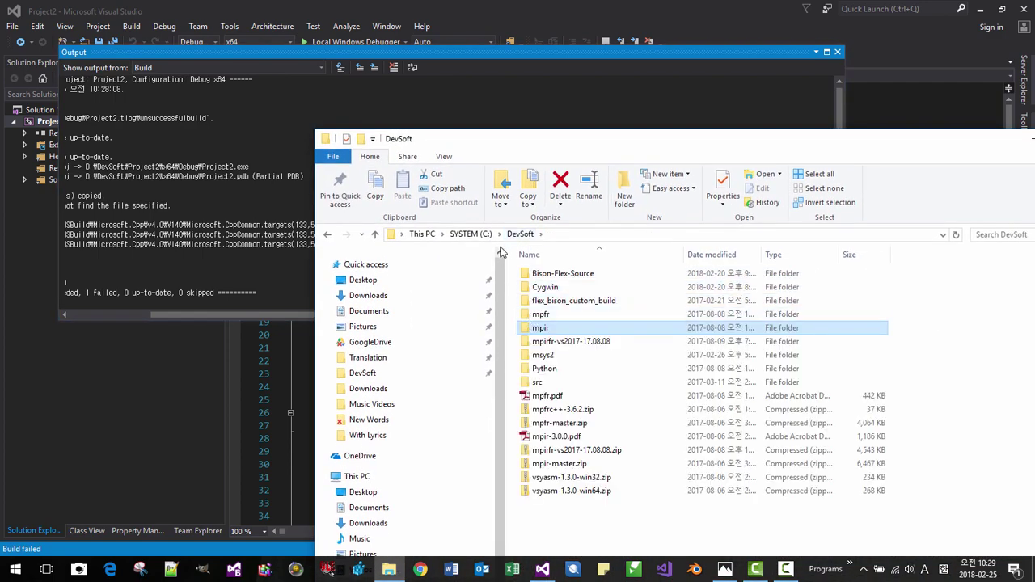
left_click_drag(542, 151, 571, 151)
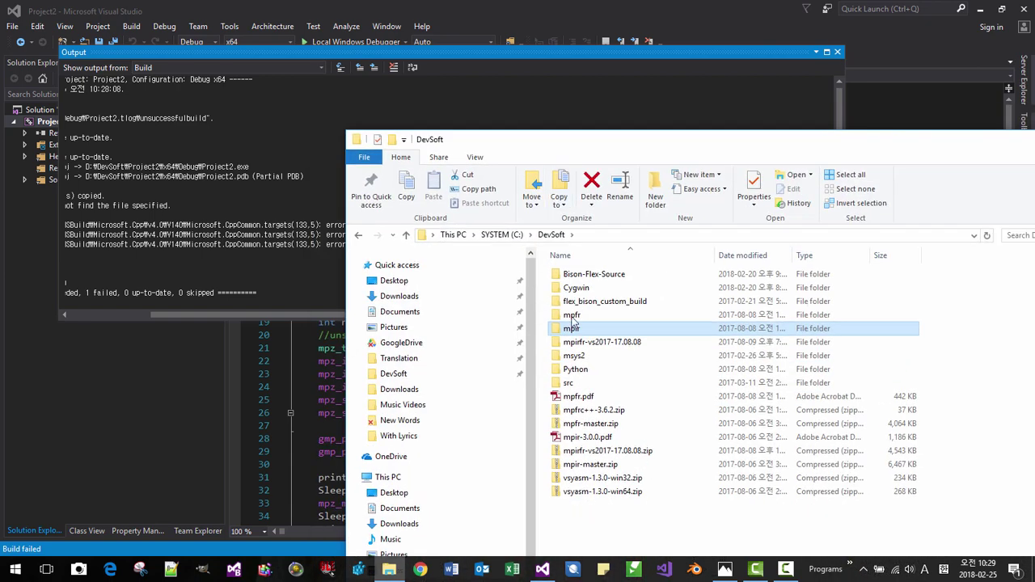
left_click(553, 234)
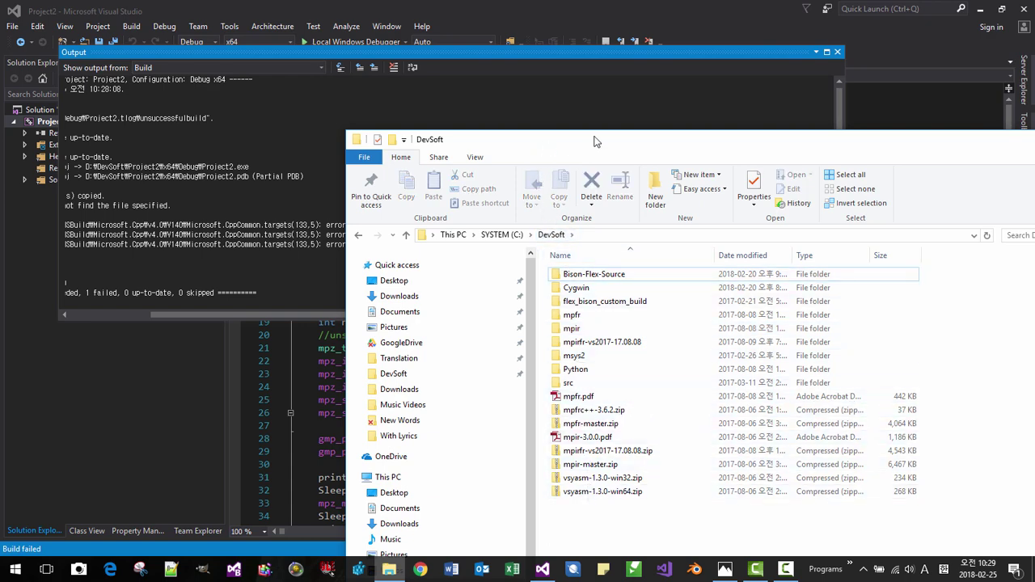
Browse to D:\DevSoft\Project2\x64\Debug and check which DLLs the post-build commands copied there
left_click_drag(596, 140, 808, 48)
left_click(623, 508)
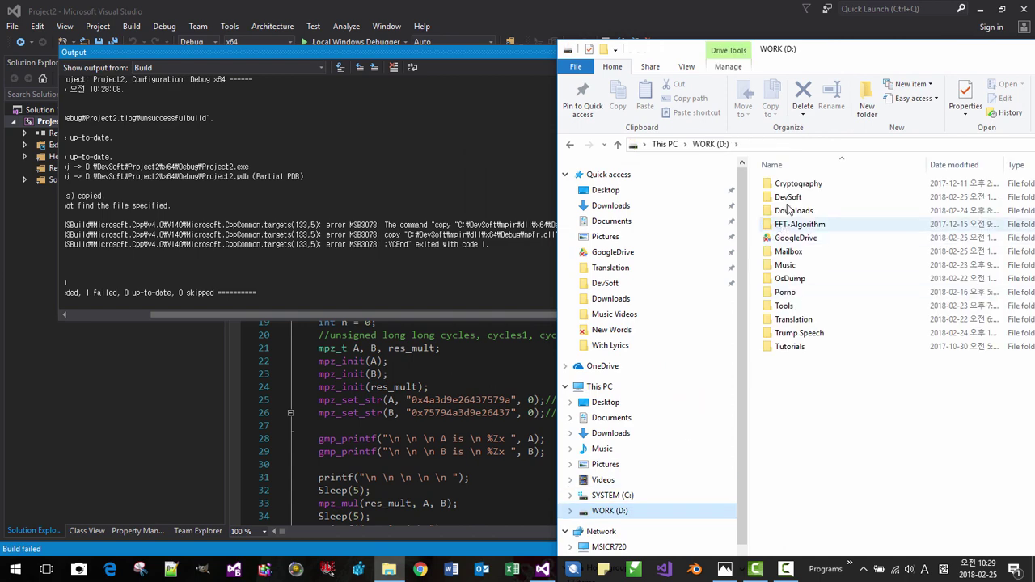
double_click(793, 198)
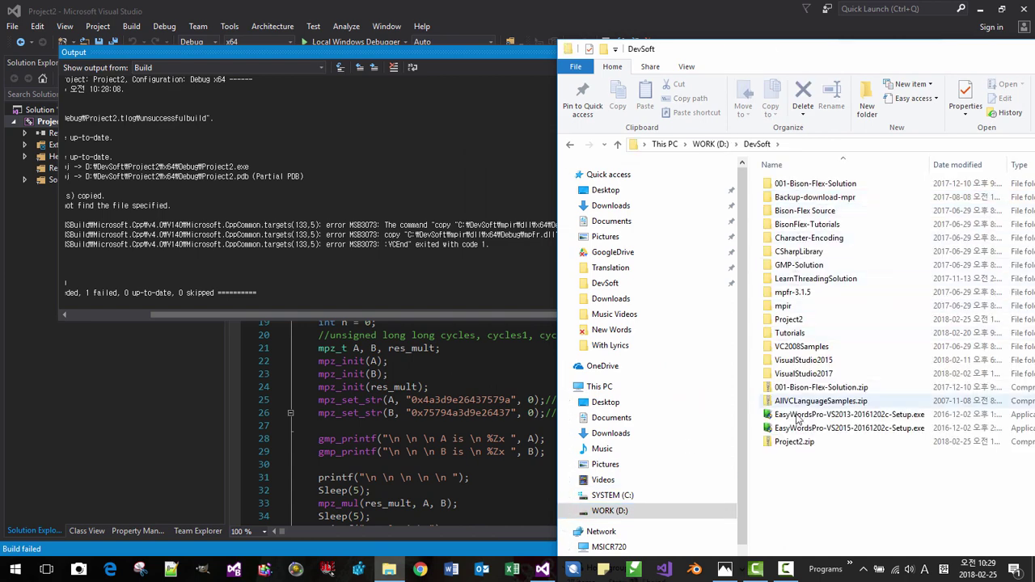
double_click(805, 321)
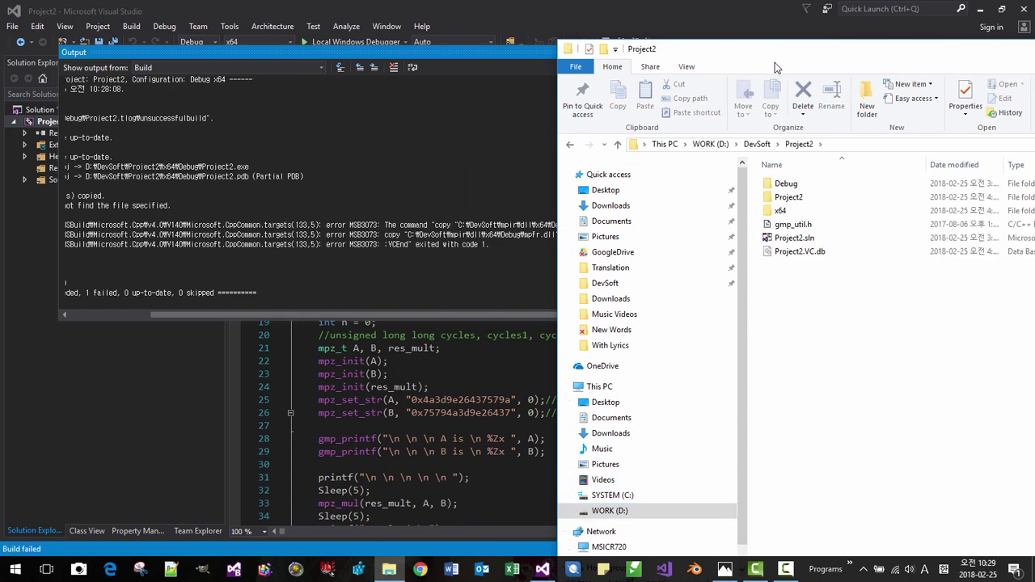
left_click_drag(776, 54, 700, 272)
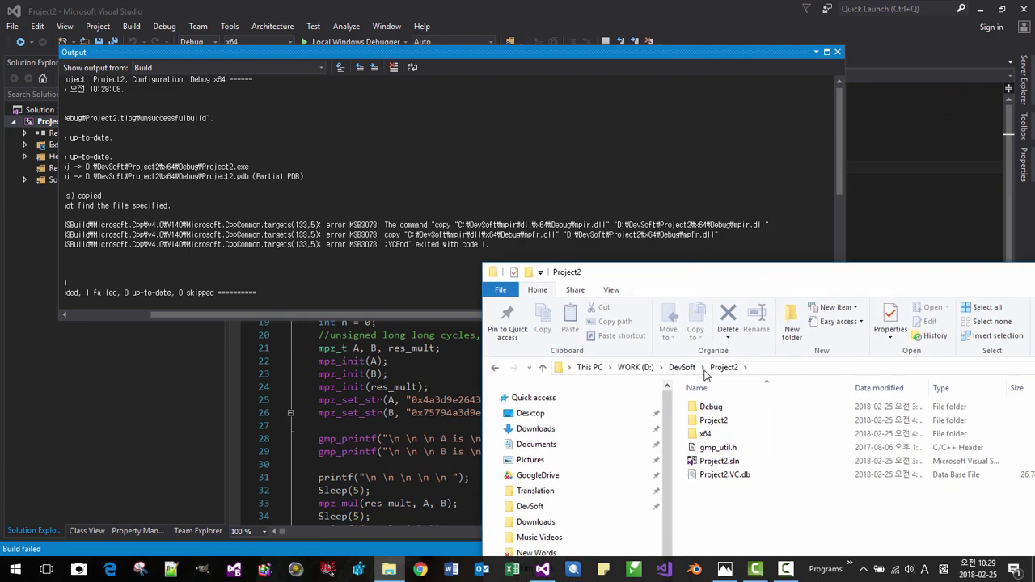
double_click(706, 435)
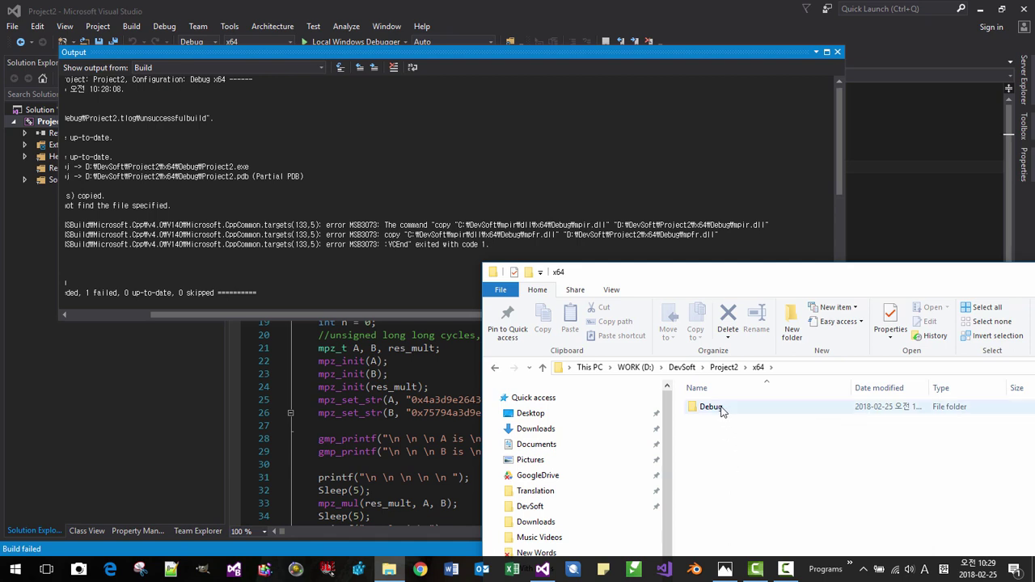
double_click(712, 408)
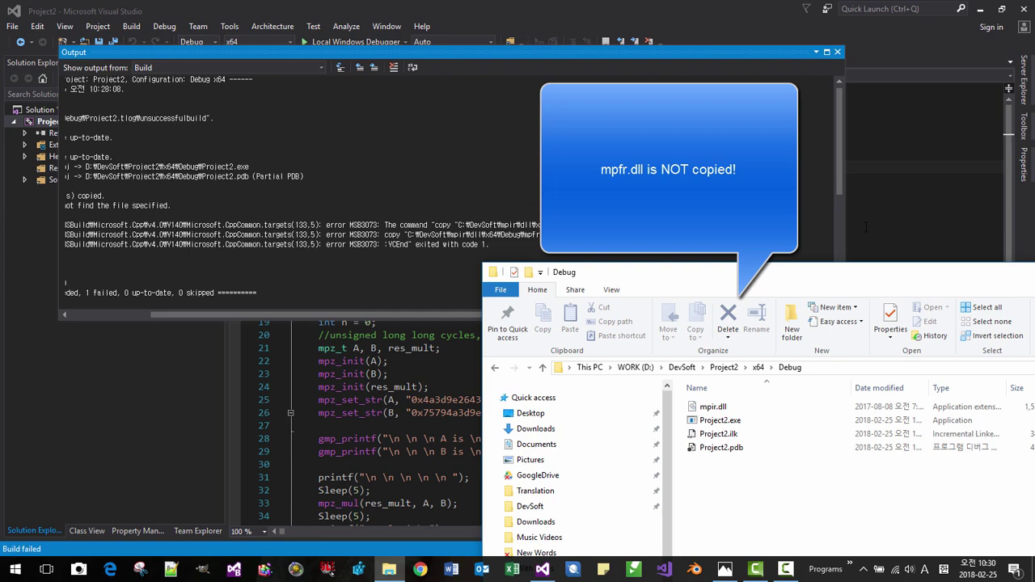
Switch back to Visual Studio, dock the build output window below the code, and open Project2's properties
left_click(908, 205)
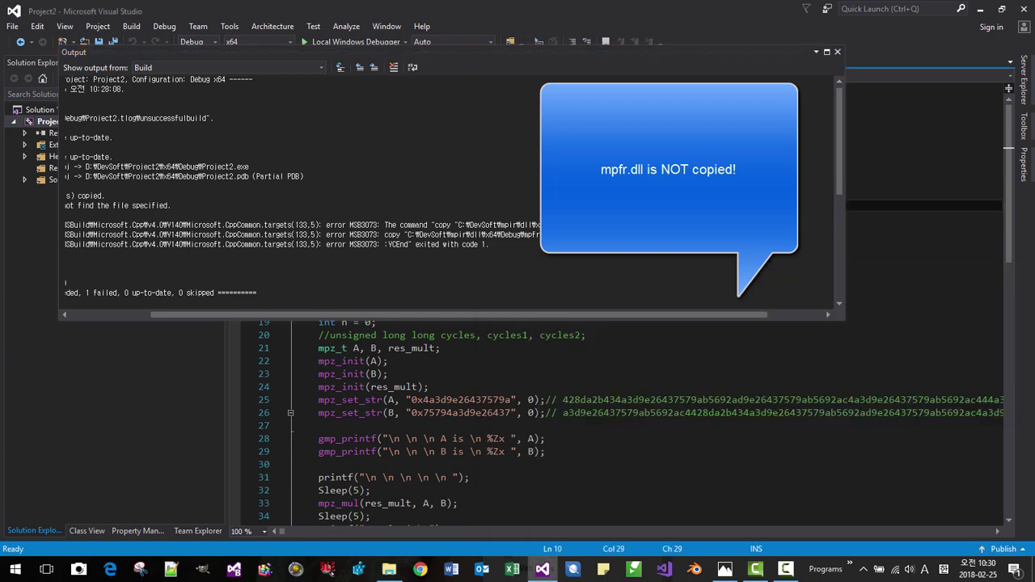
left_click_drag(722, 55, 619, 340)
right_click(53, 121)
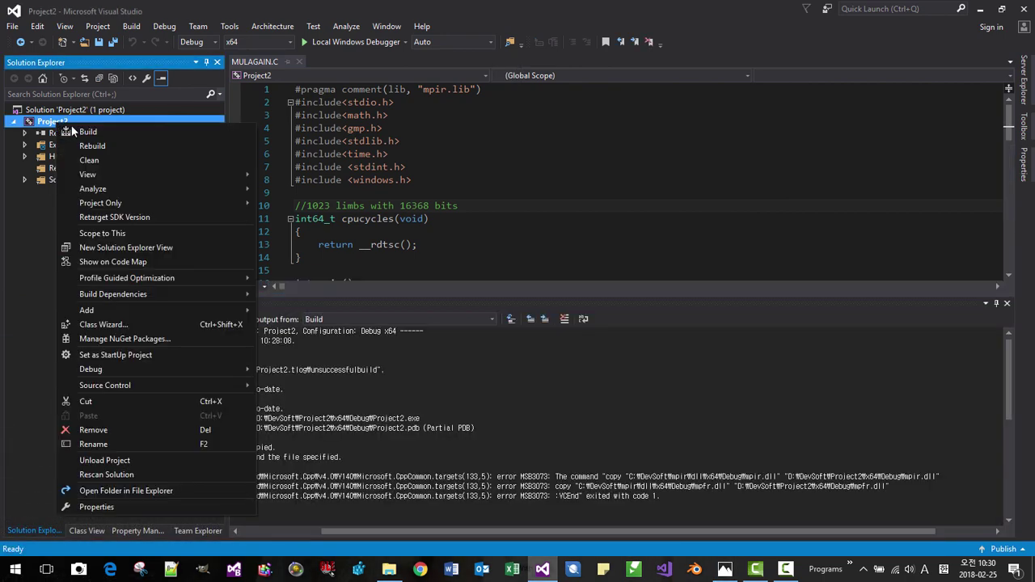
left_click(97, 507)
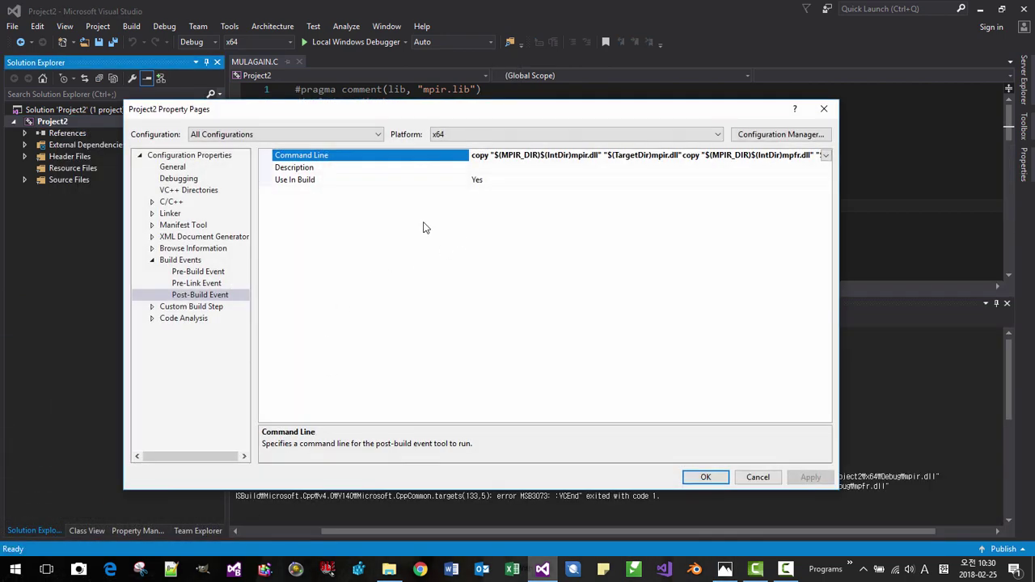
Change the source macro in the second post-build copy command to $(MPFR_DIR) and save the project properties
left_click(826, 155)
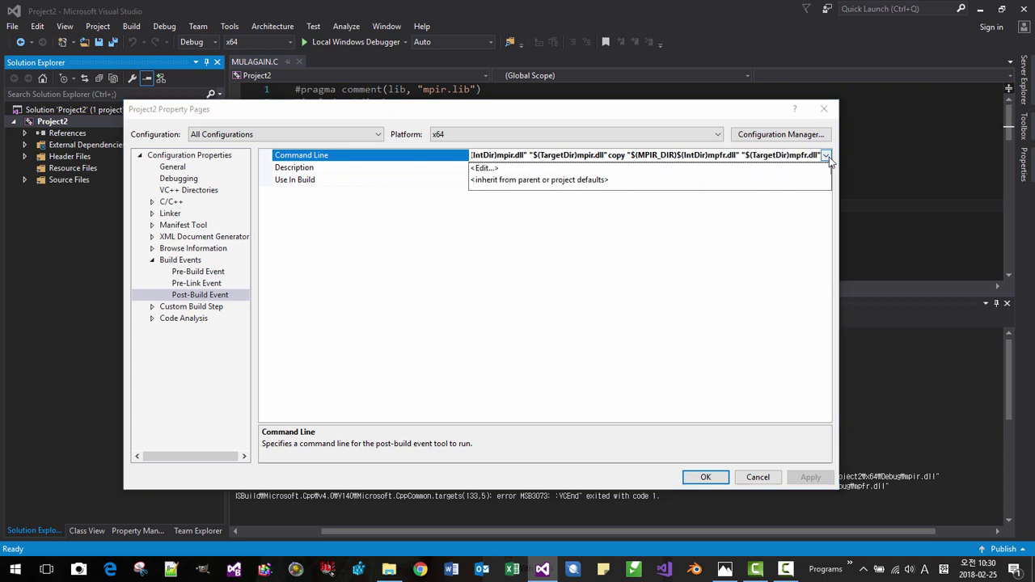
left_click(485, 168)
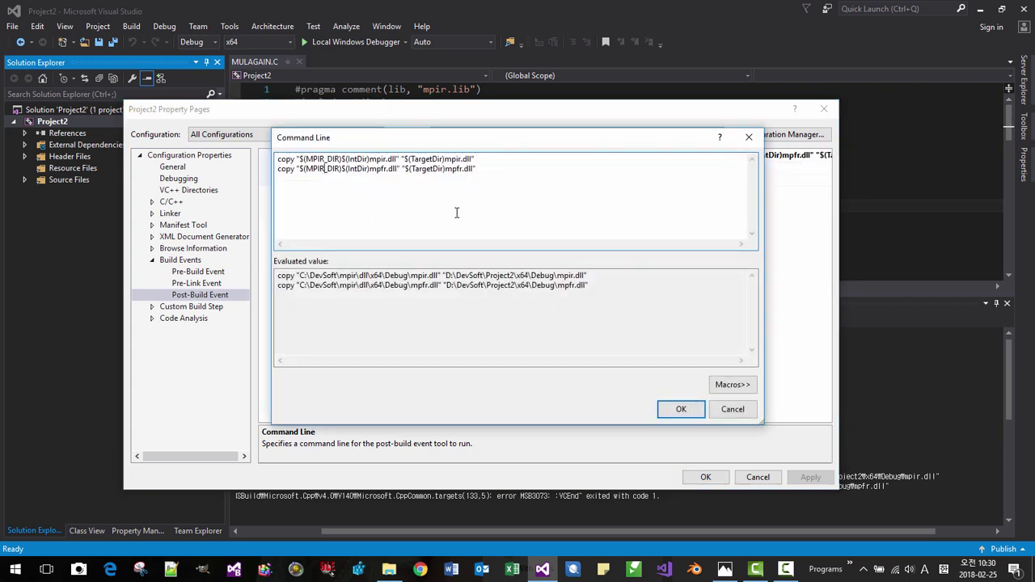
key("BackSpace")
key("BackSpace")
type("FR")
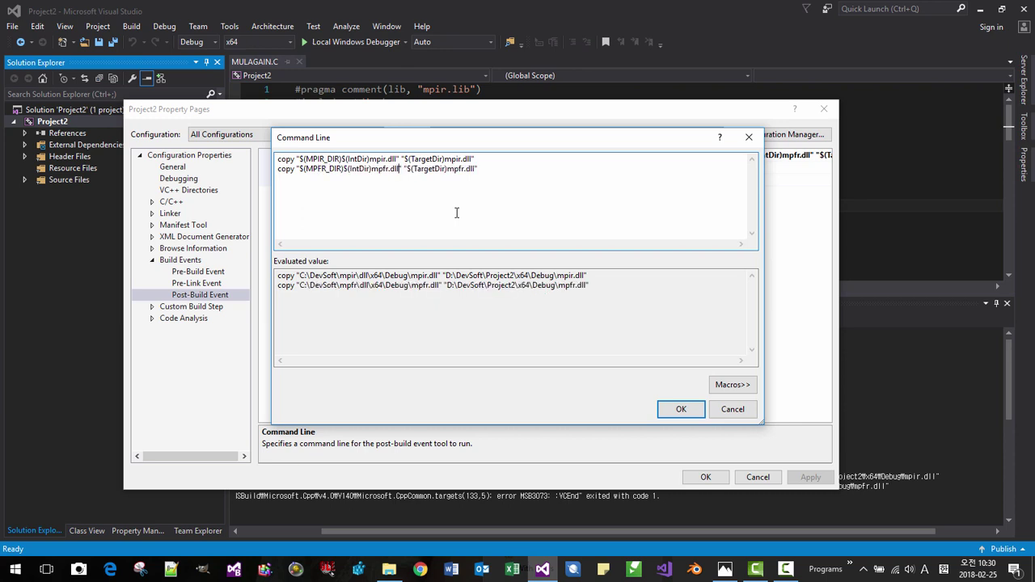
left_click(680, 408)
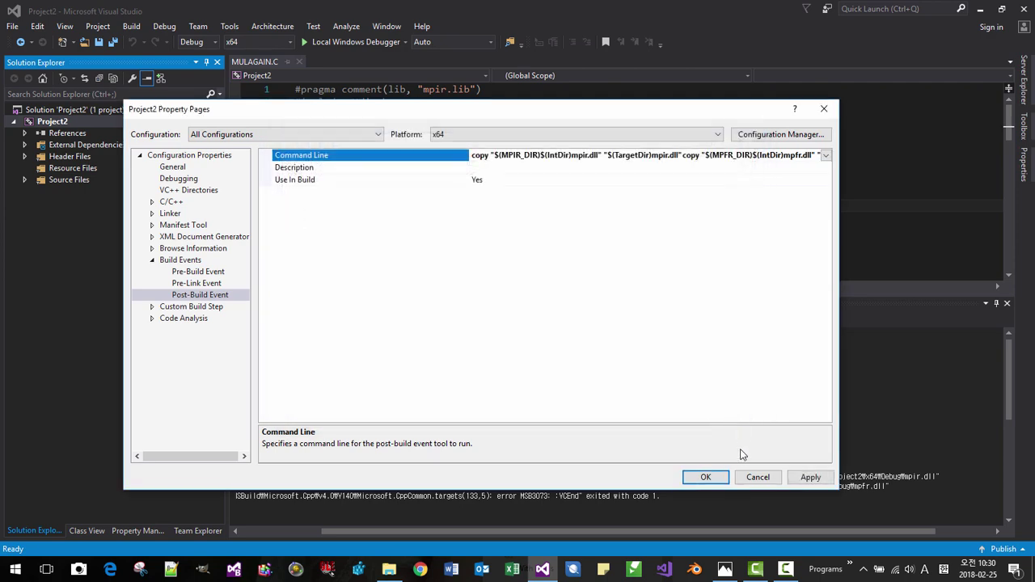
left_click(704, 479)
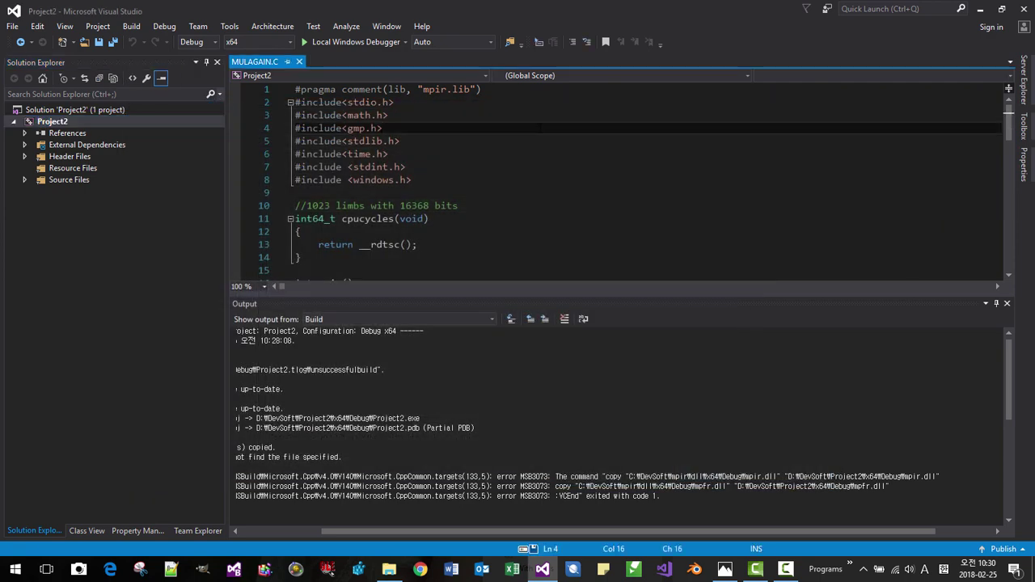
Rebuild and run Project2 in the debugger, check the build output, and set the output window to auto-hide
key("F5")
left_click(456, 348)
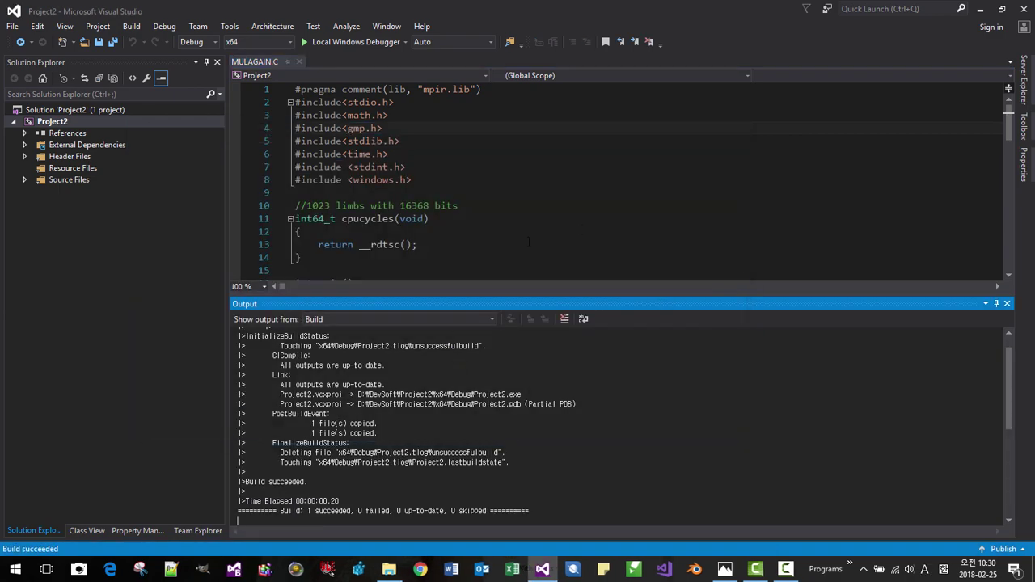
left_click(996, 304)
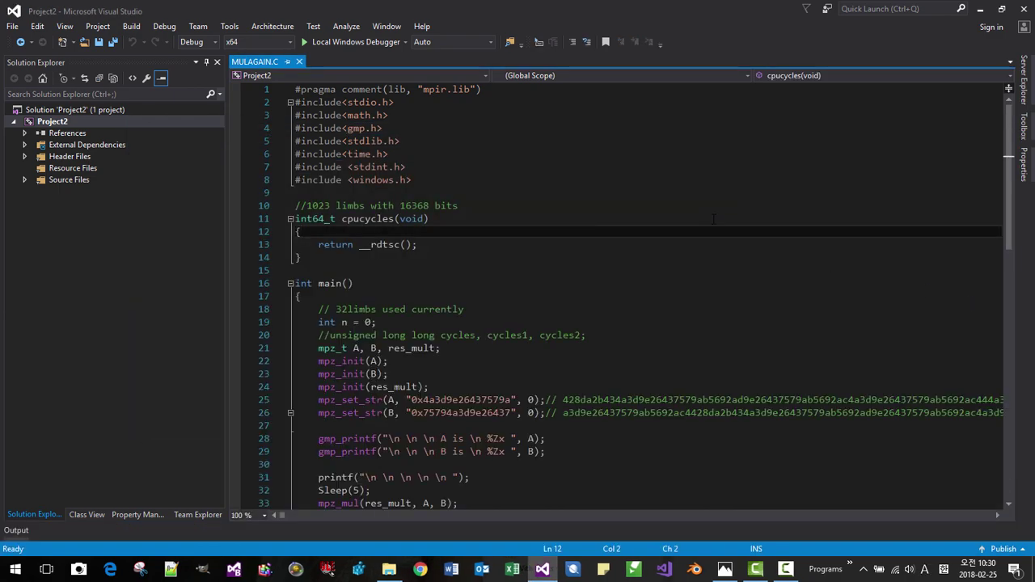
Add the line int c = getchar(); before return 0 in main() of MULAGAIN.C, with a blank line above it
scroll(713, 218, "down", 9)
scroll(705, 229, "up", 5)
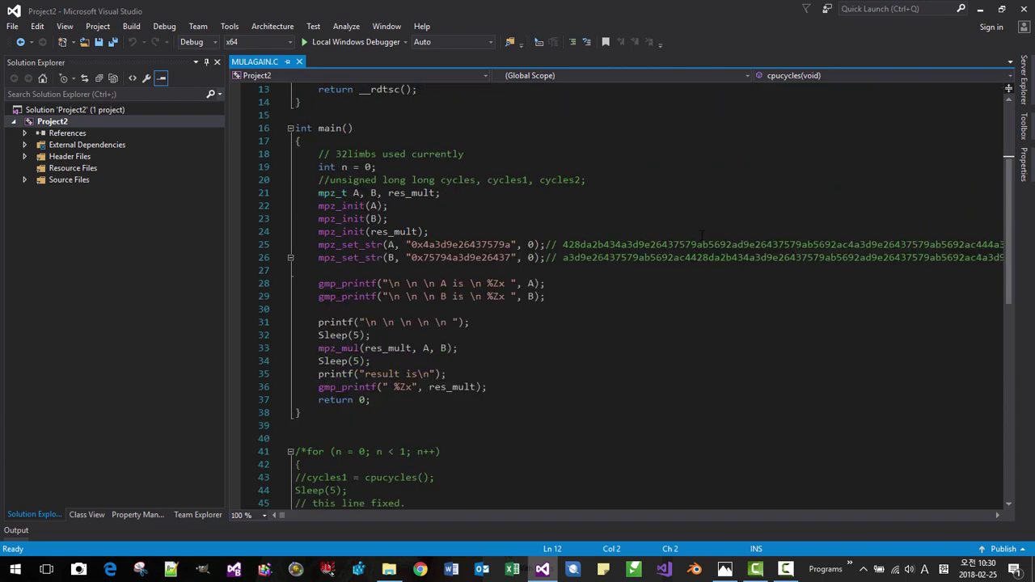
left_click(520, 386)
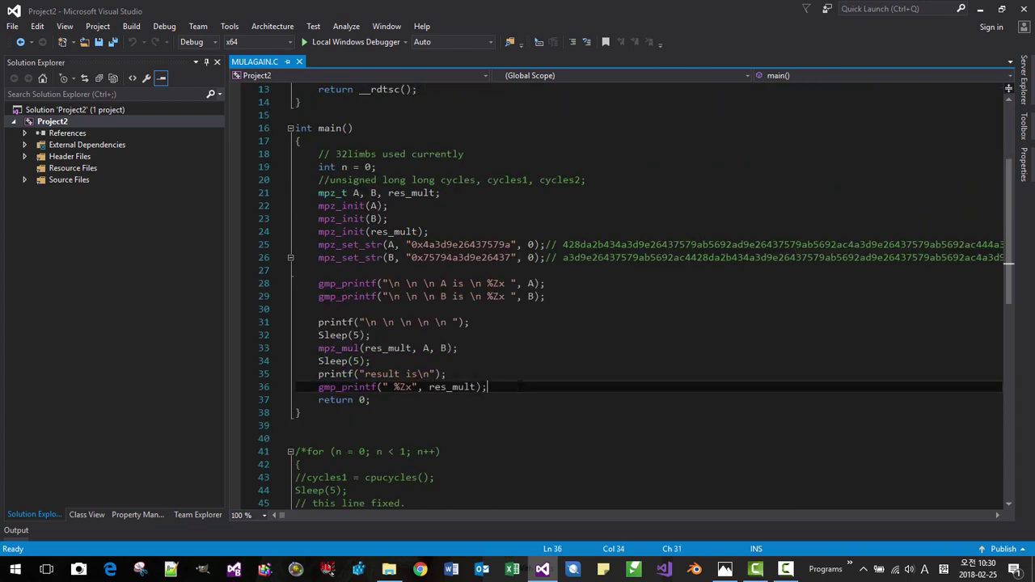
key("Return")
key("Return")
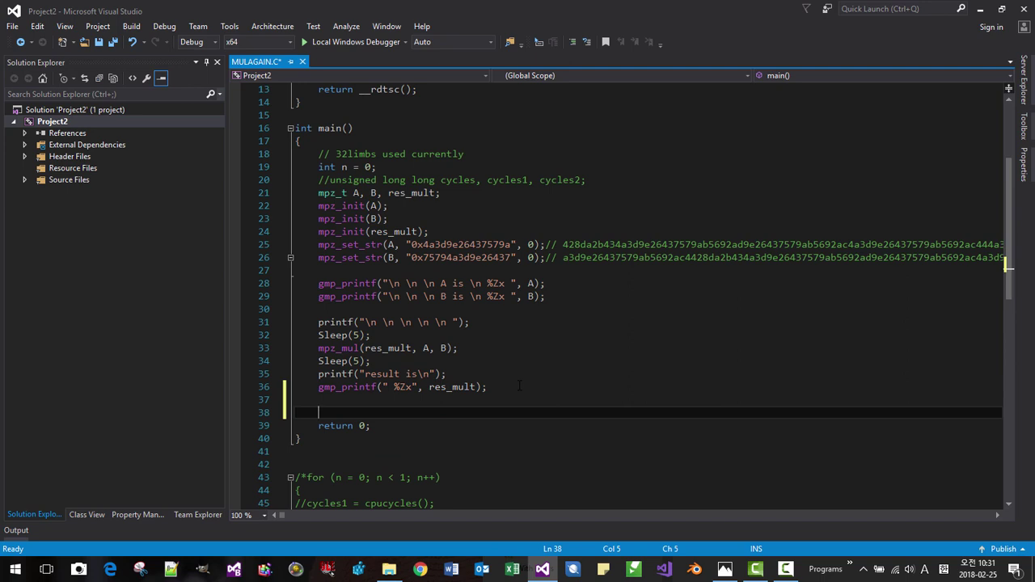
type("int c = g")
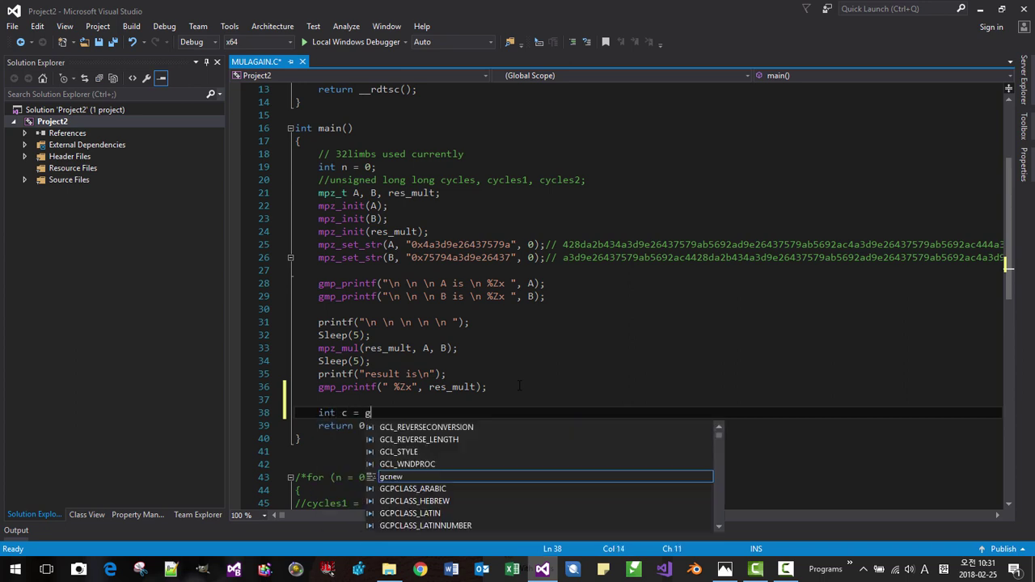
type("etchar(")
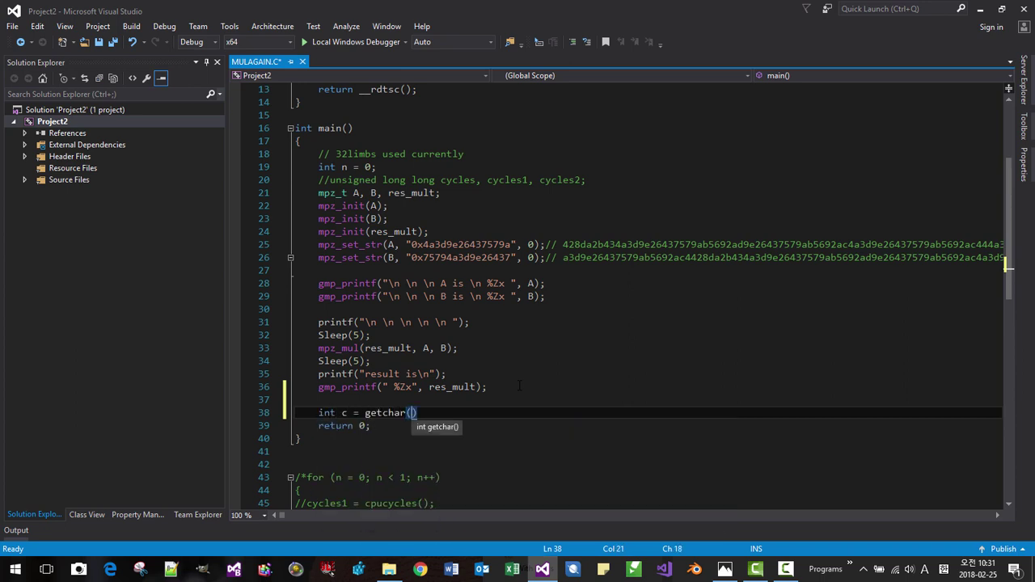
type(");")
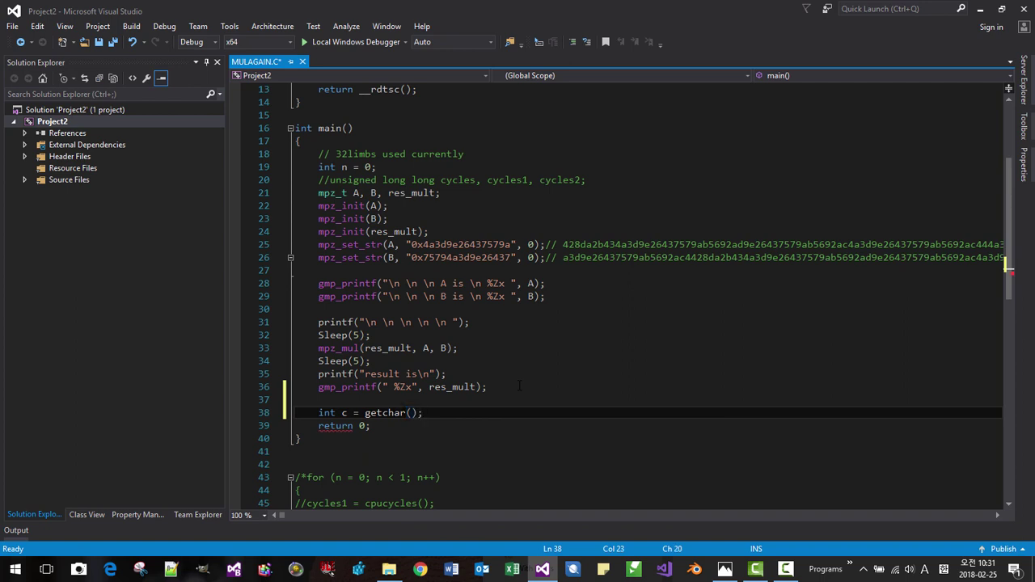
key("Return")
Build and run Project2 in the debugger, end the console program, and close the build output window
key("F5")
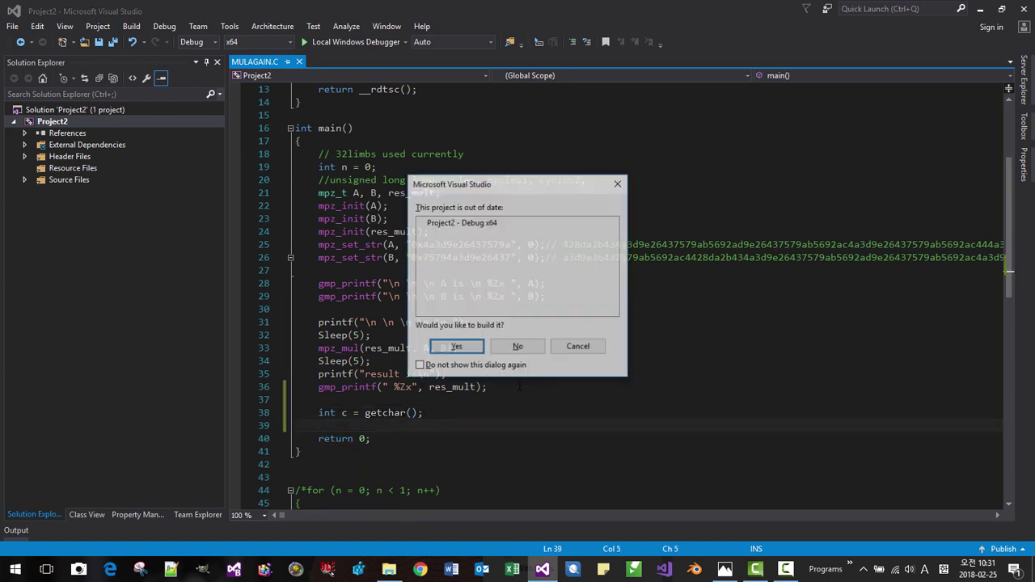
left_click(438, 346)
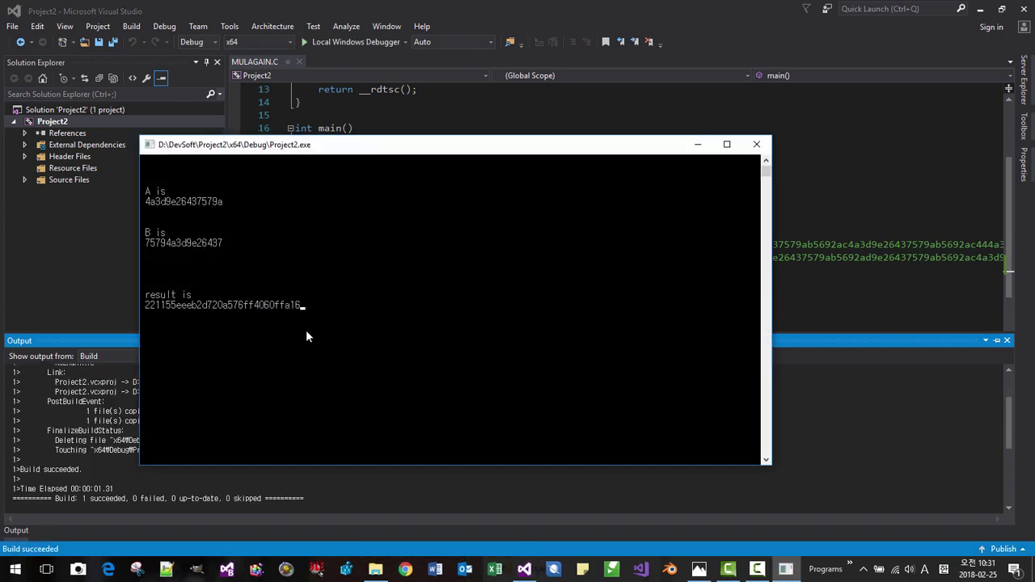
key("Return")
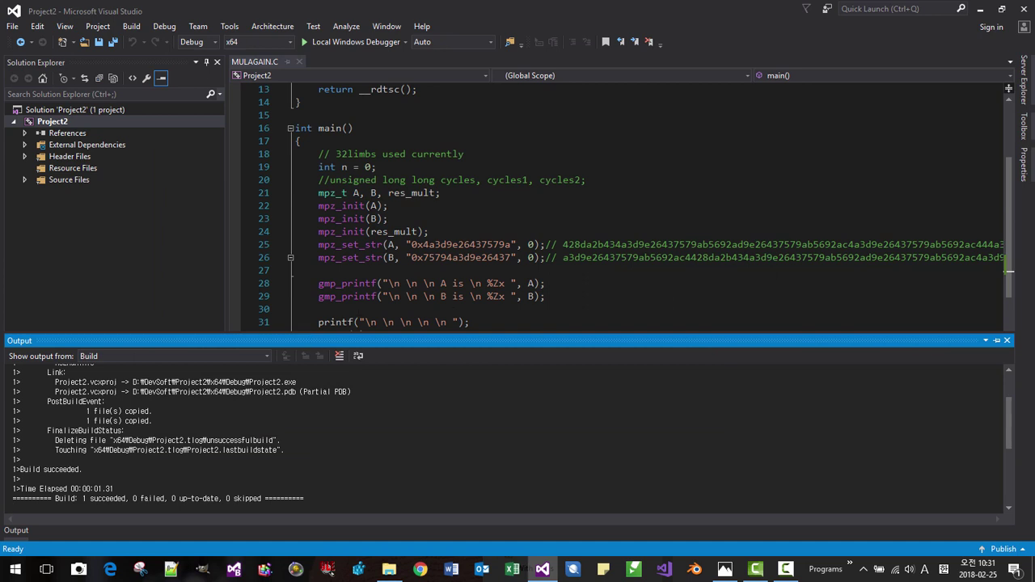
left_click(1007, 341)
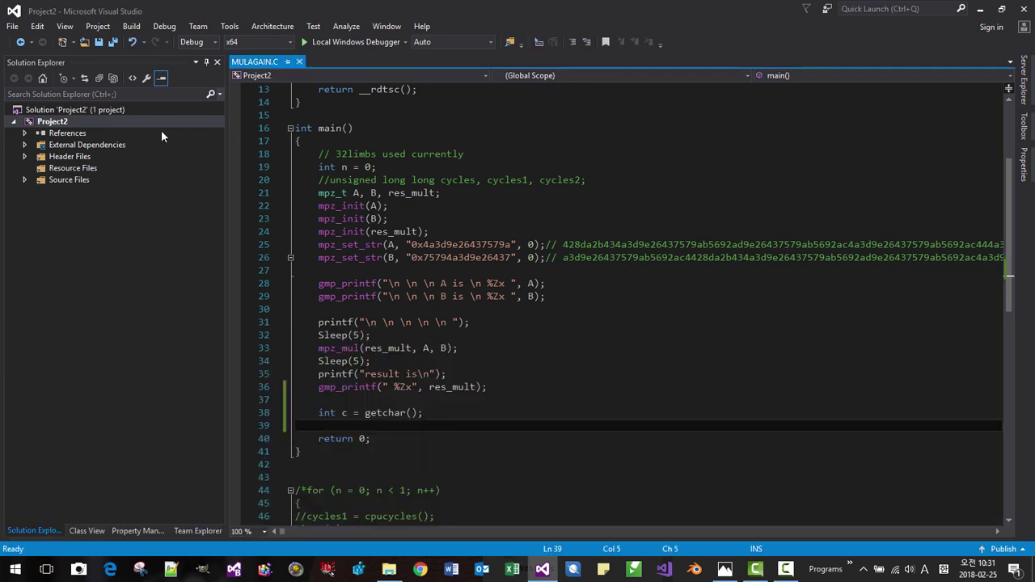
Review the VC++ directories and post-build copy commands in Project2's properties for all configurations on x64, and close the properties
right_click(63, 123)
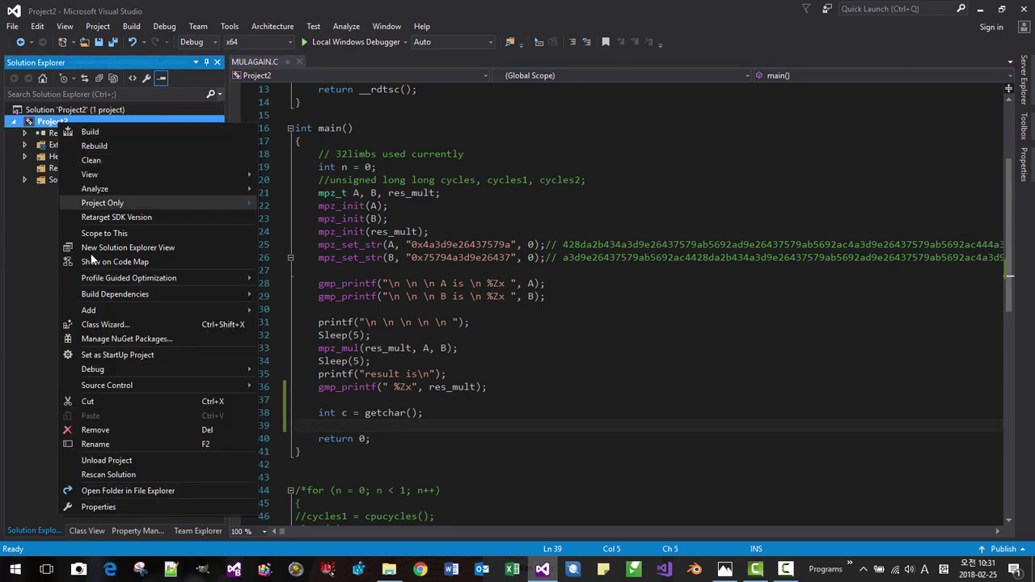
left_click(98, 507)
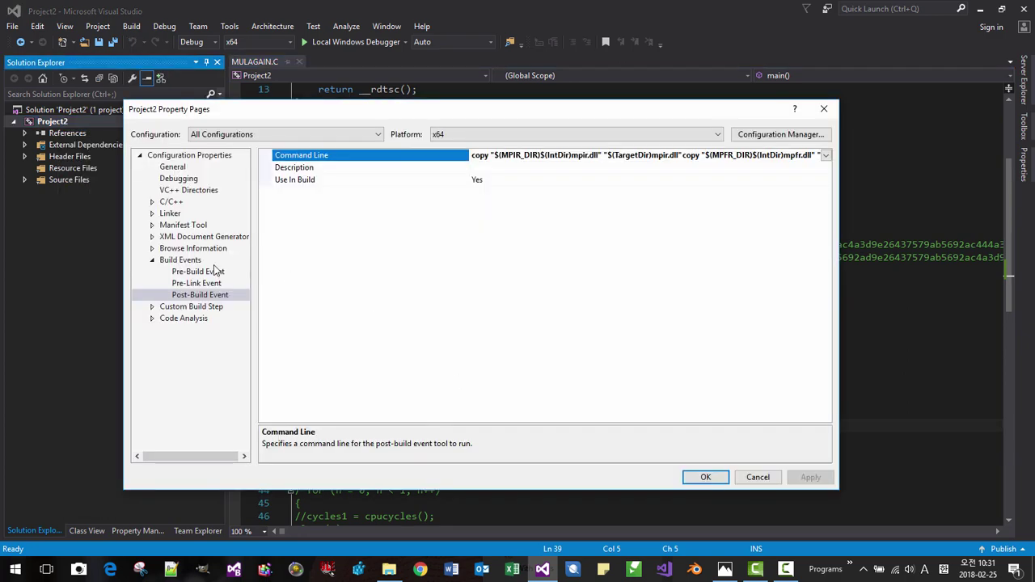
left_click(184, 191)
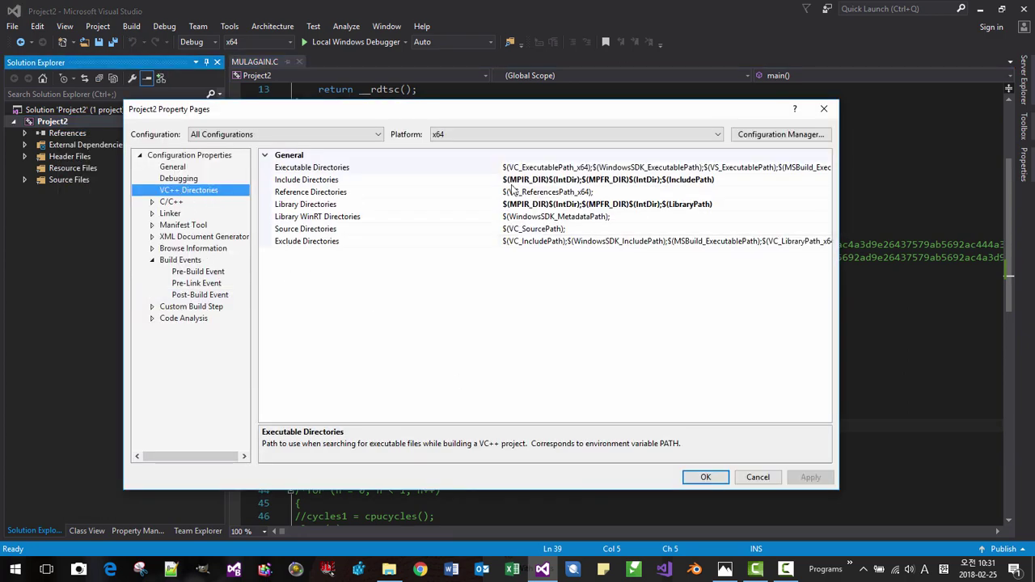
left_click(203, 296)
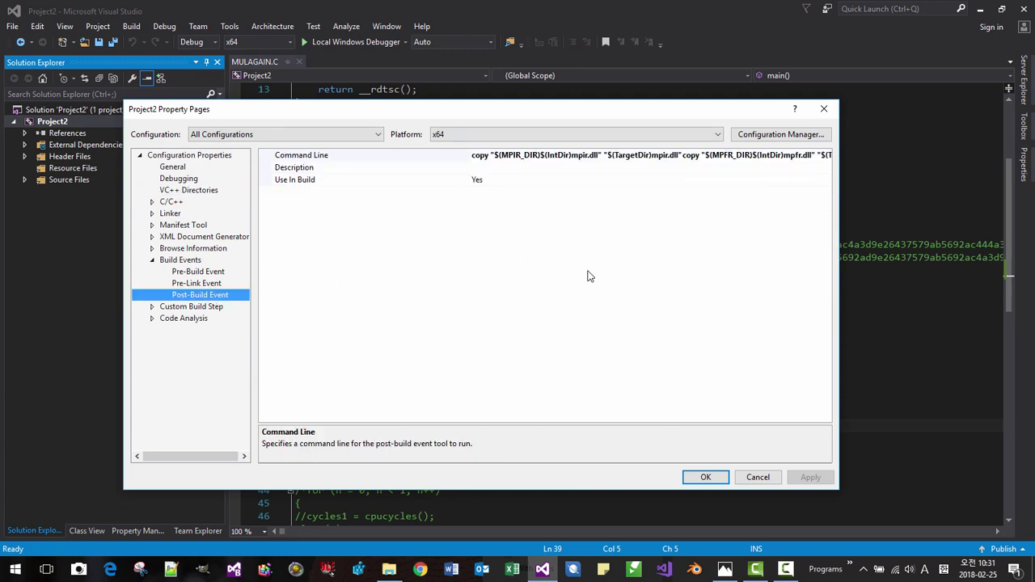
left_click(711, 478)
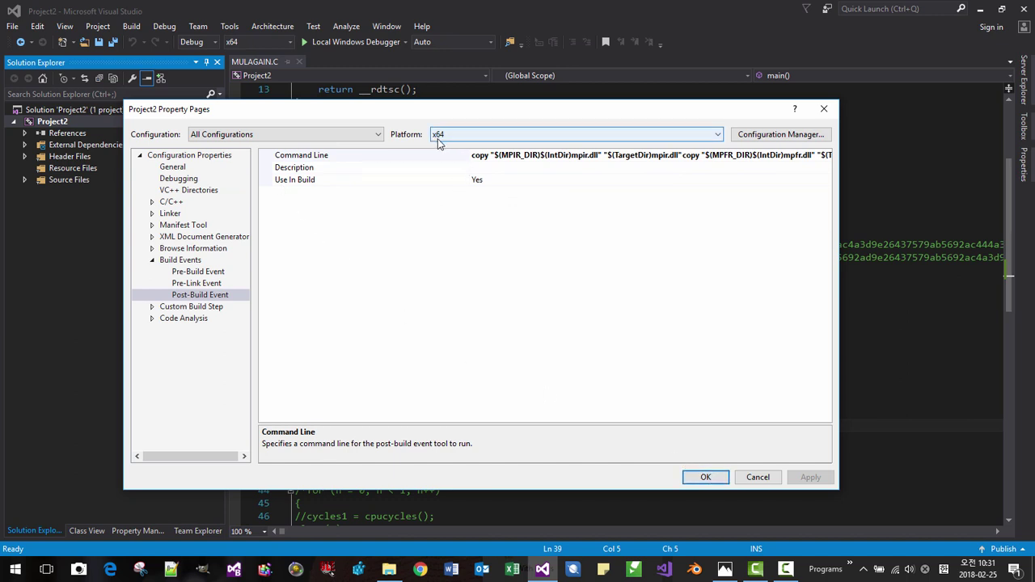
left_click(713, 478)
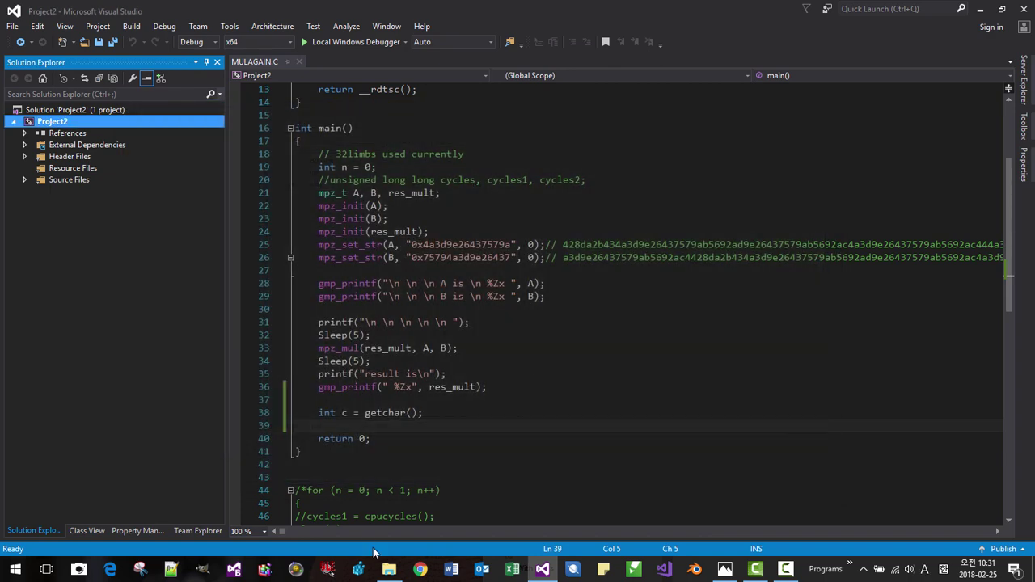
Switch to Chrome, open video 02 of the YouTube playlist GMP on Windows (English), and copy its address
left_click(423, 569)
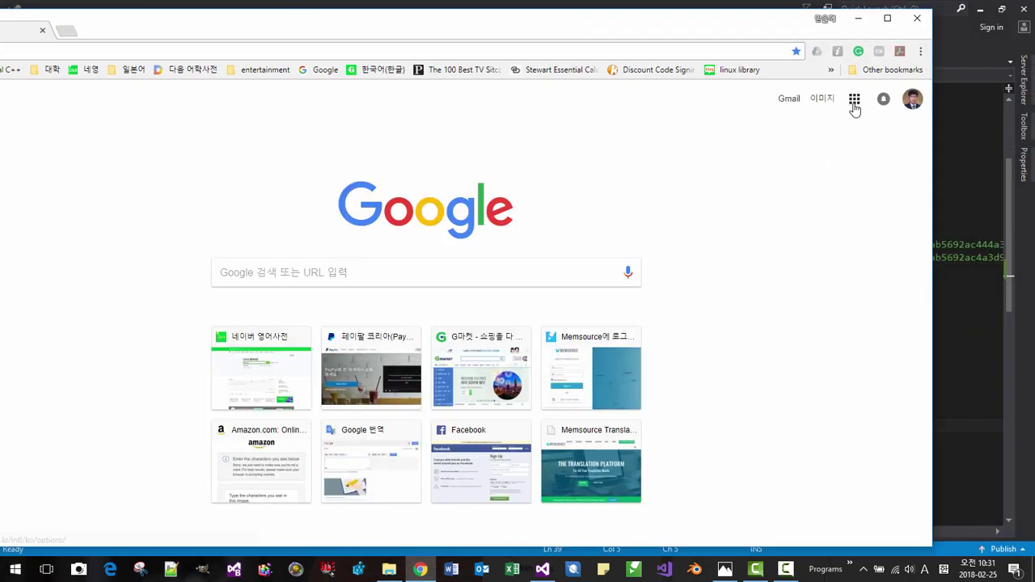
left_click(854, 99)
left_click(874, 292)
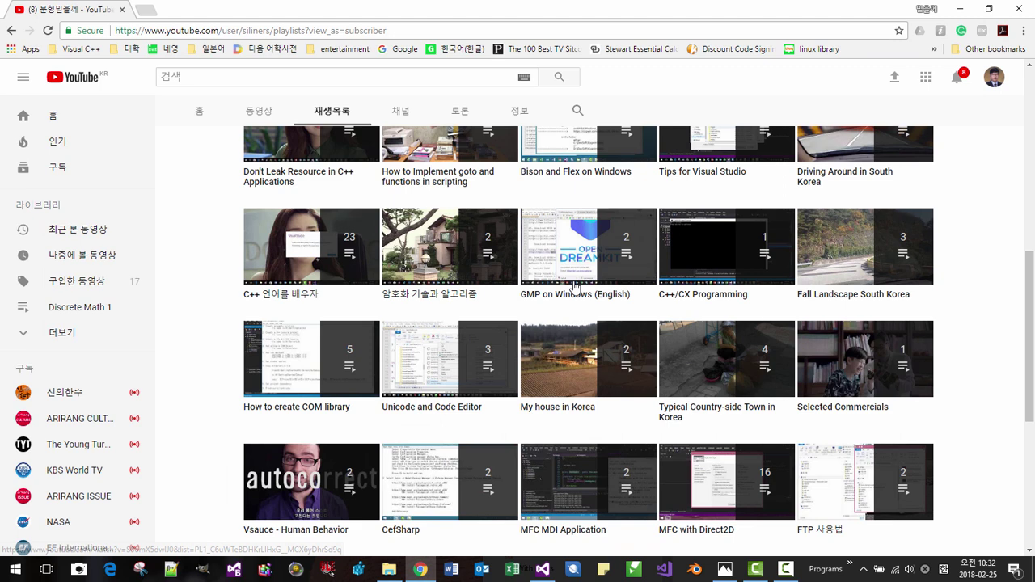
left_click(575, 286)
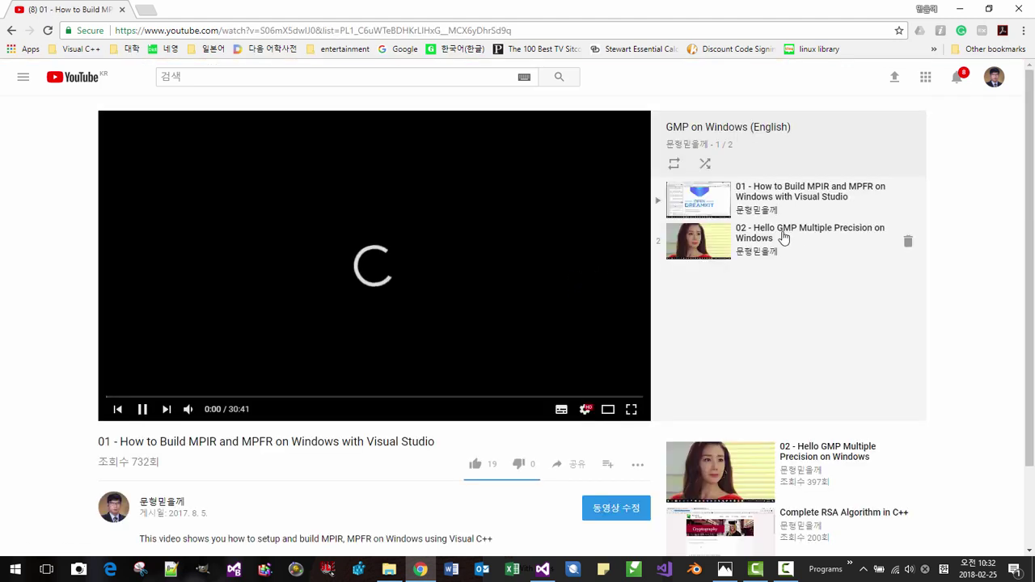
left_click(782, 235)
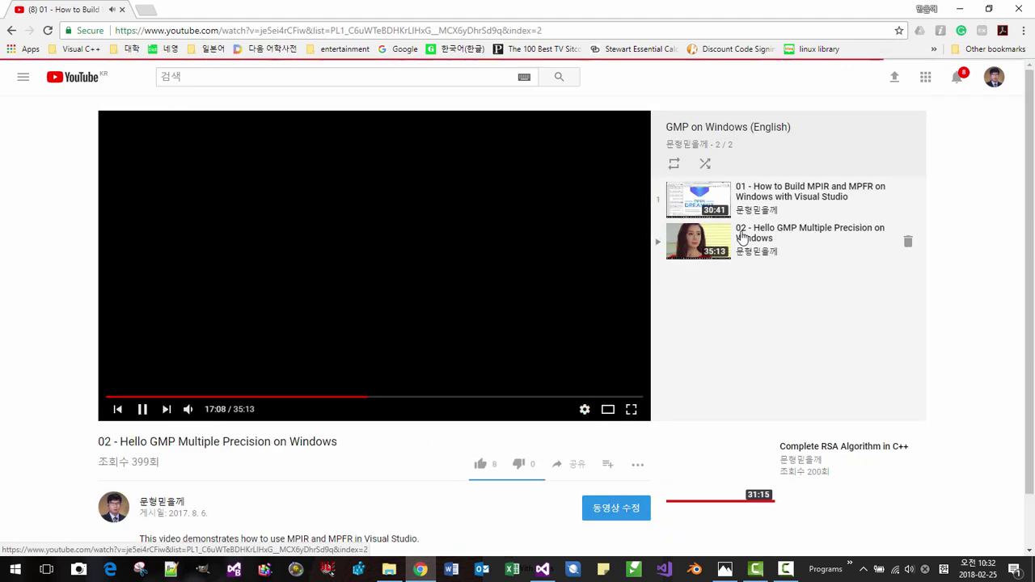
left_click(563, 34)
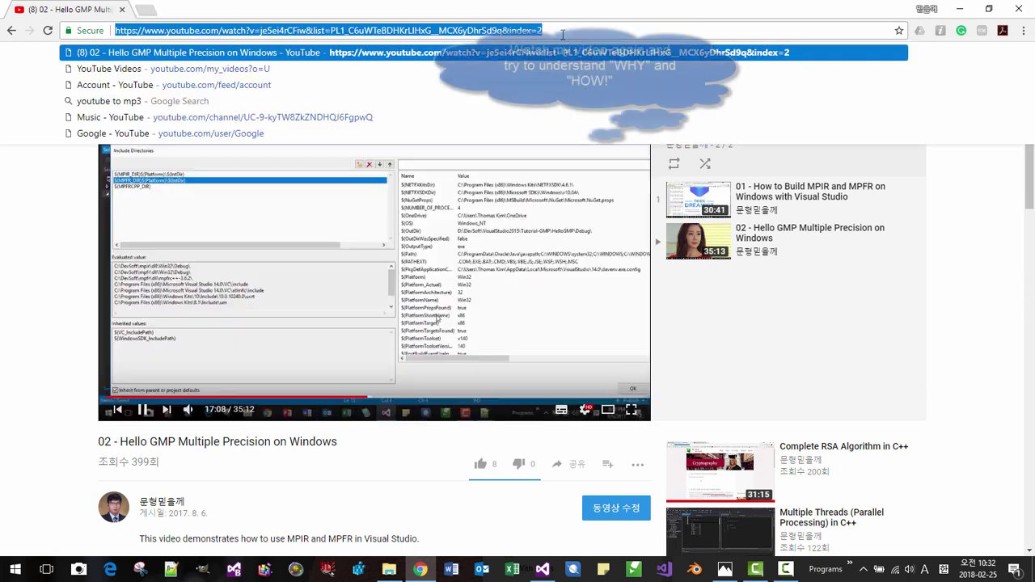
Search Google for "short url" in a new browser tab and open the Google URL Shortener page
left_click(149, 11)
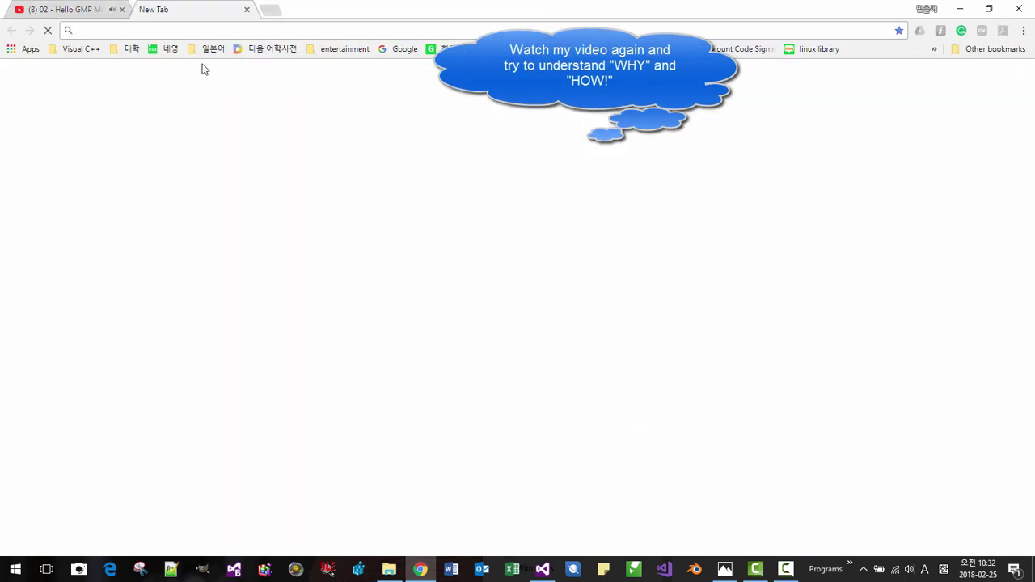
type("shor")
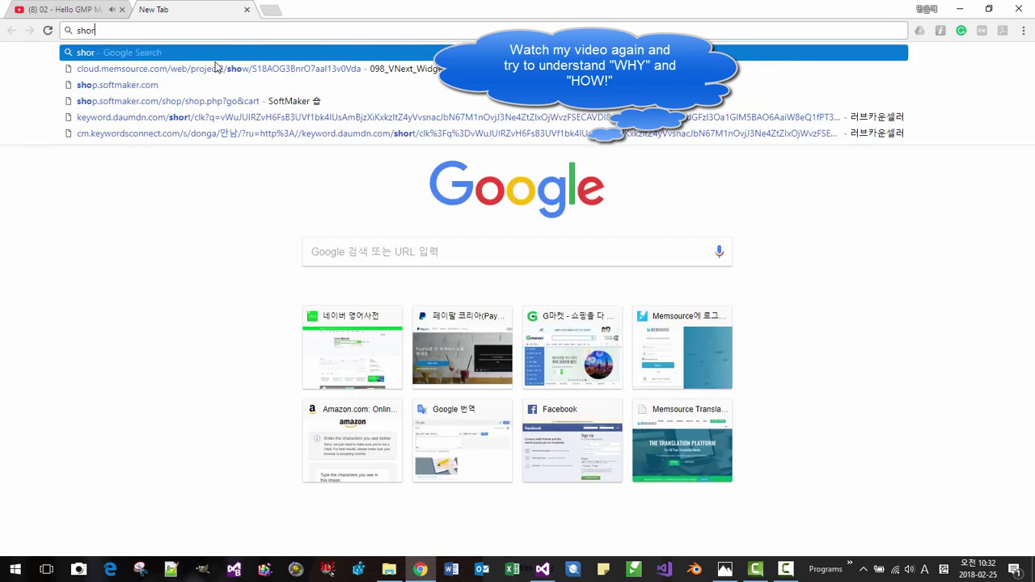
type("t url")
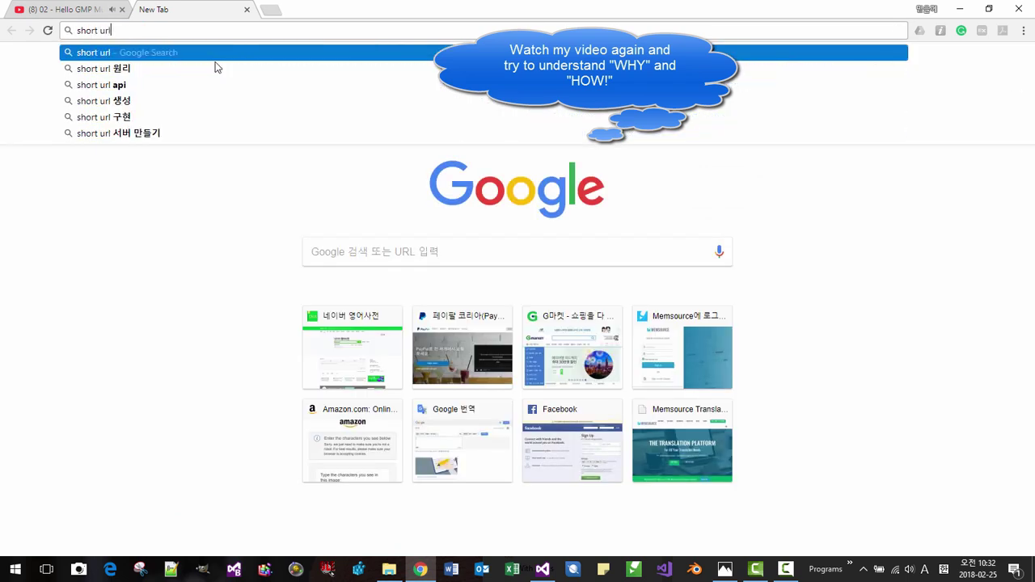
key("Return")
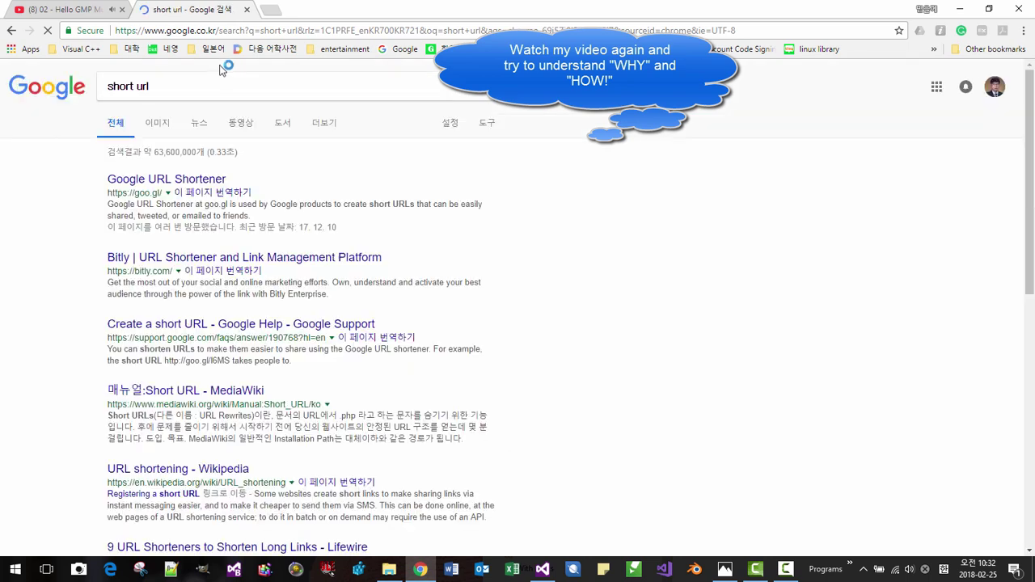
left_click(162, 178)
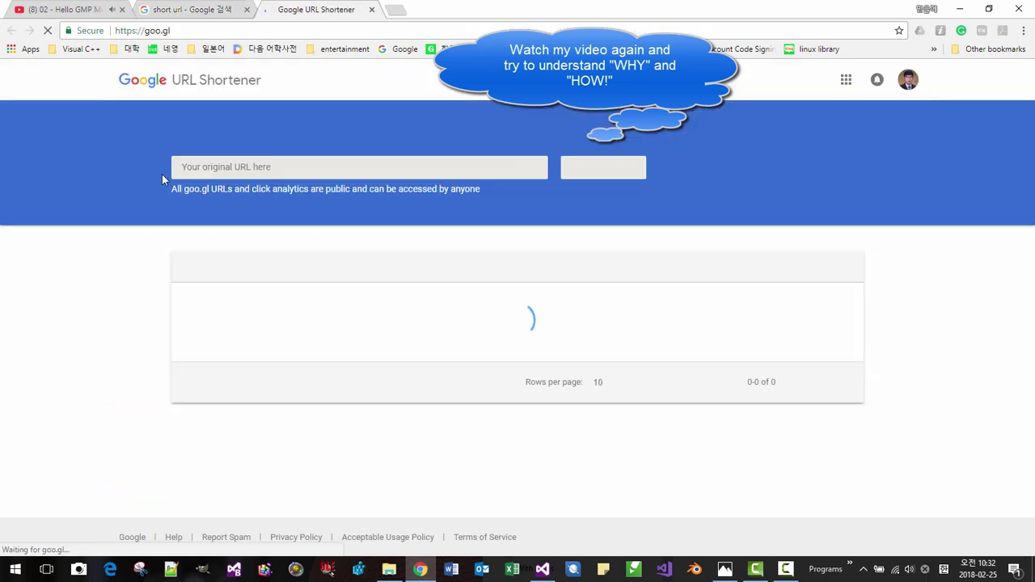
Shorten the copied YouTube video address and copy the resulting short URL
key("ctrl+v")
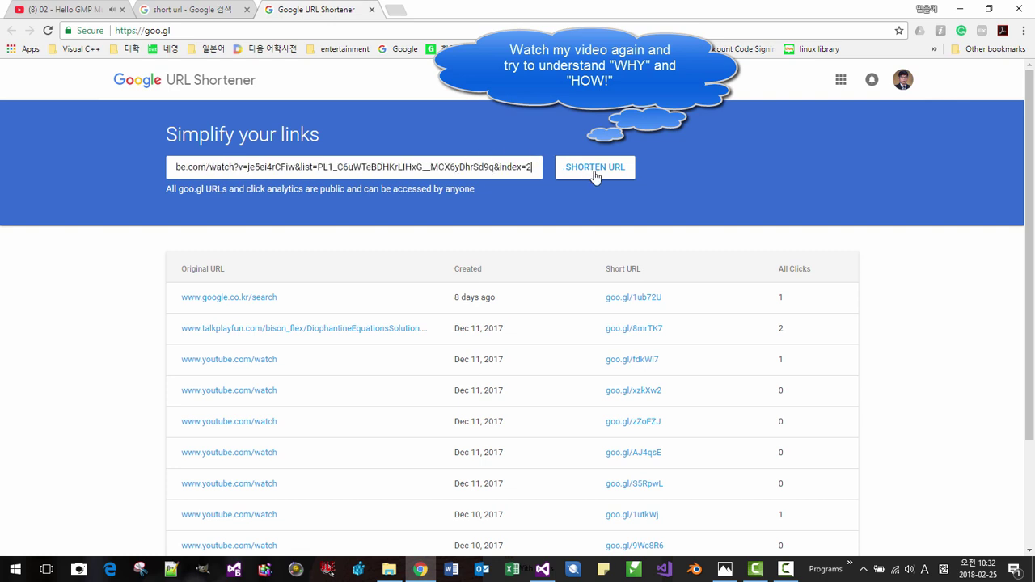
left_click(596, 174)
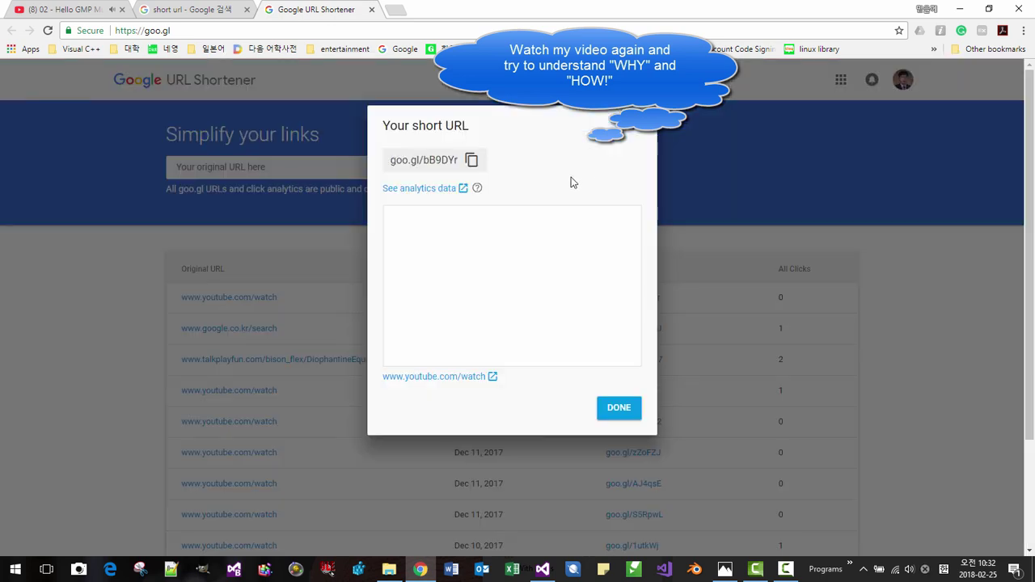
left_click(471, 159)
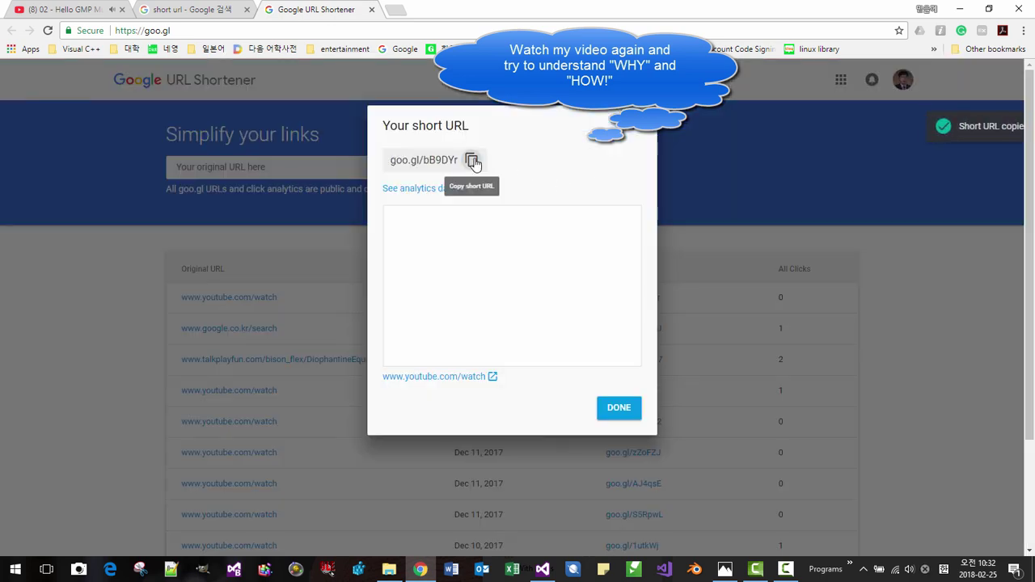
Close the URL shortener and search tabs, pause the YouTube video, and look at its description
left_click(372, 10)
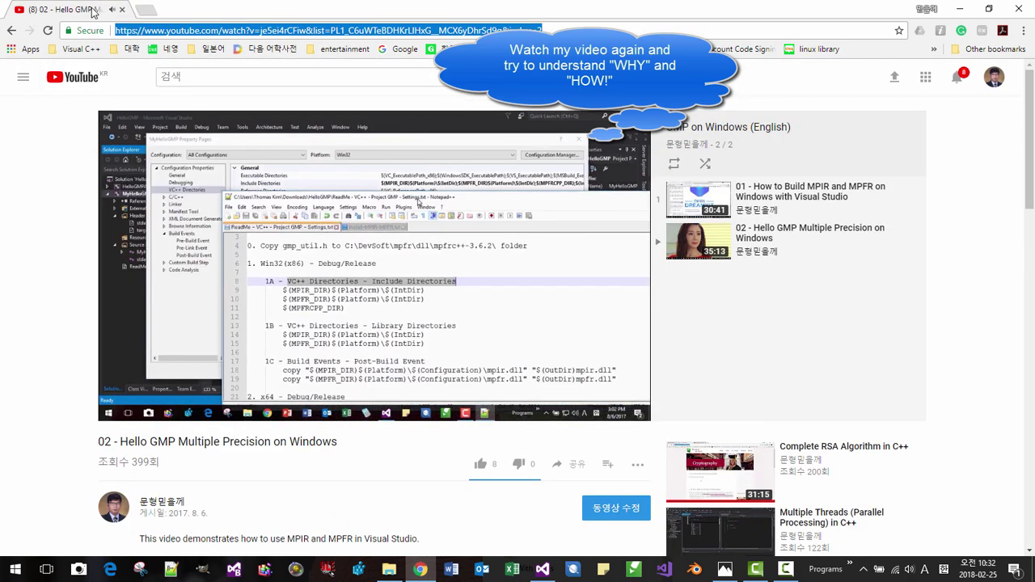
left_click(246, 10)
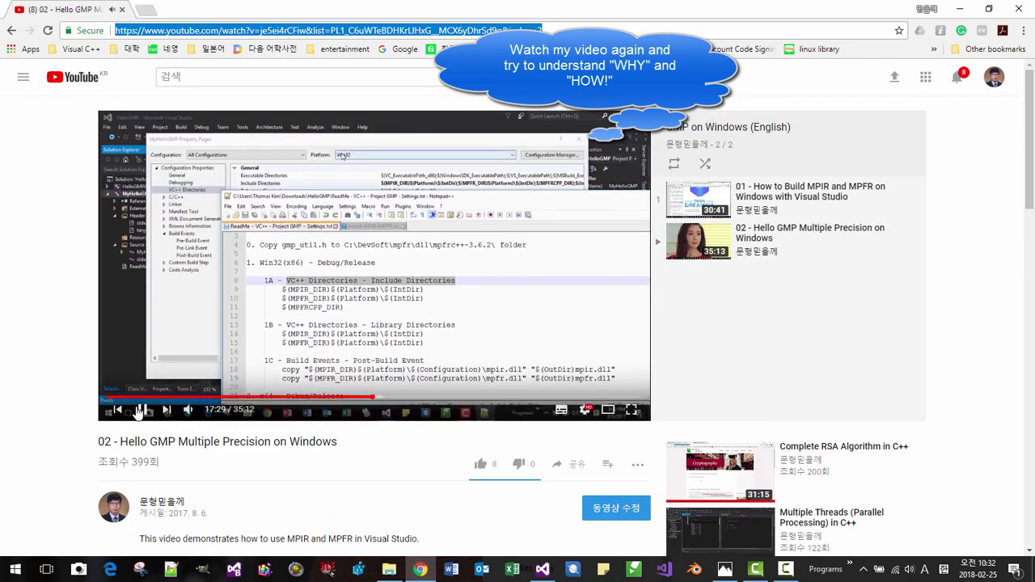
left_click(428, 303)
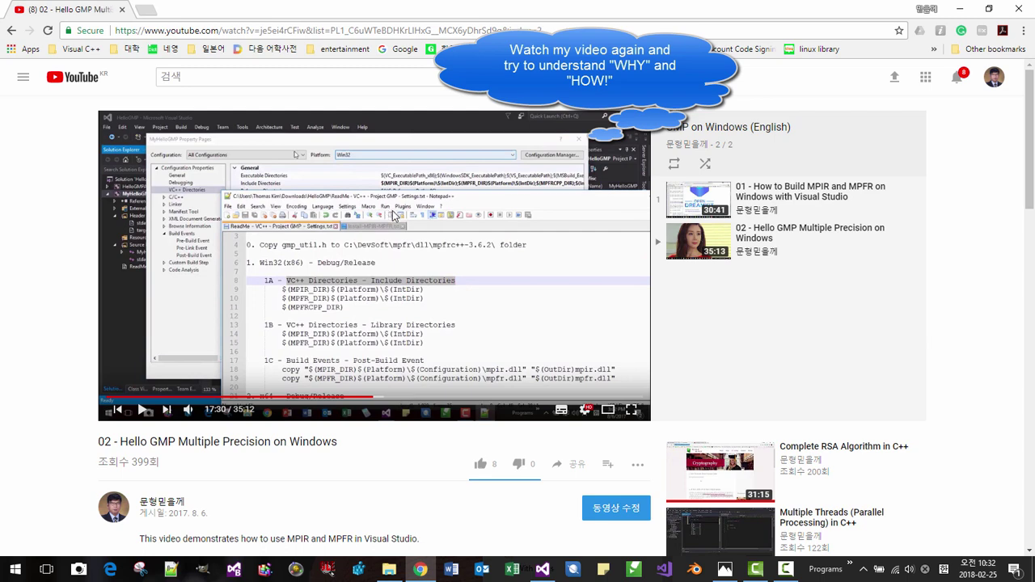
scroll(390, 212, "down", 2)
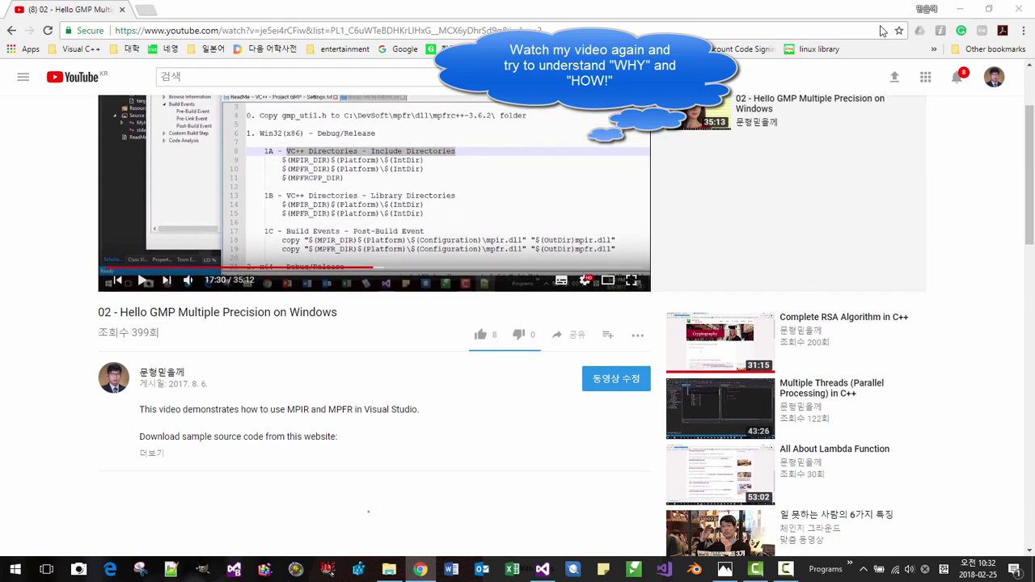
left_click(960, 9)
key("Return")
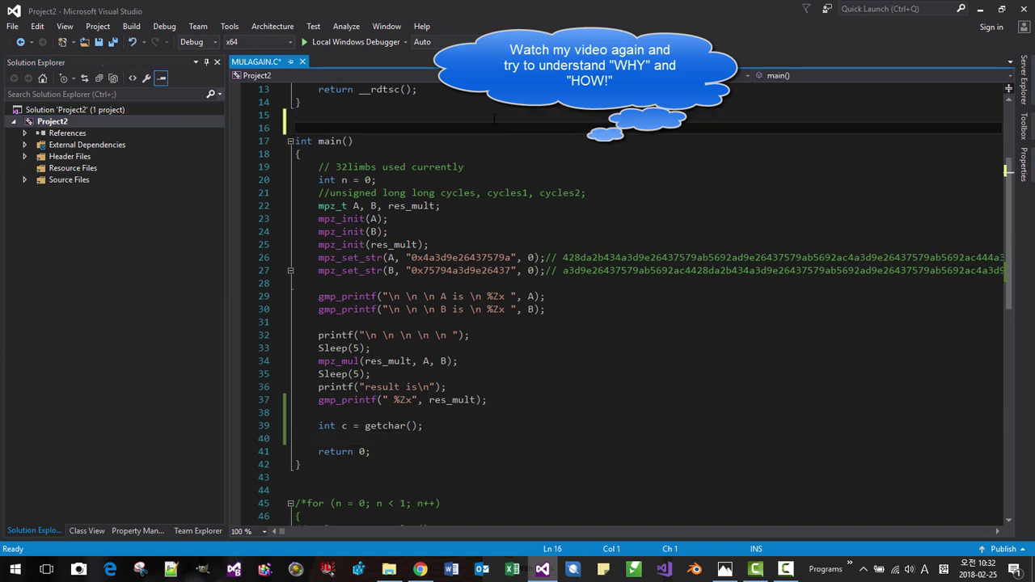
key("ctrl+v")
key("Return")
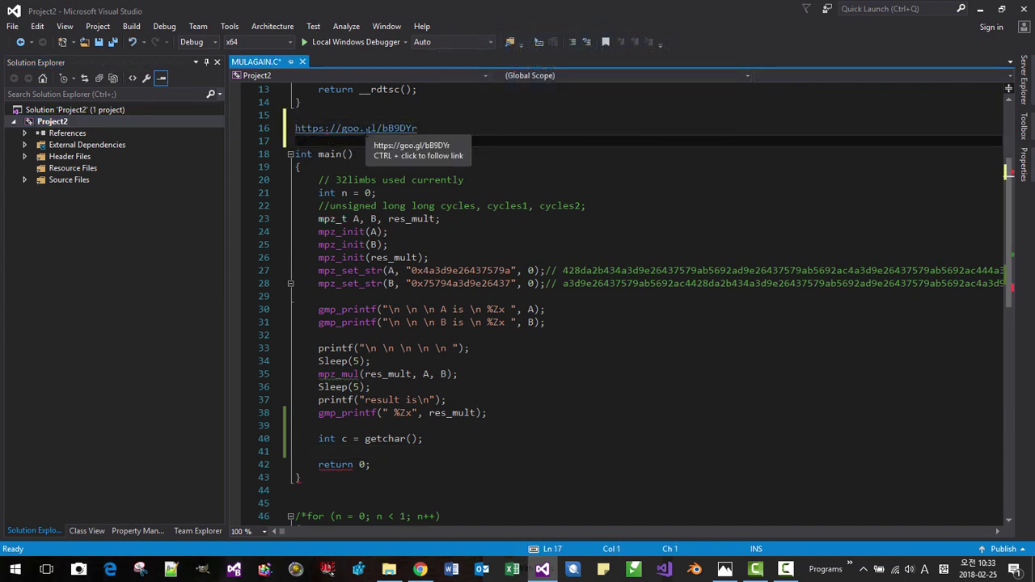
Follow the pasted link to check the video page it opens, pause the video, and close that page
left_click(364, 131, "ctrl")
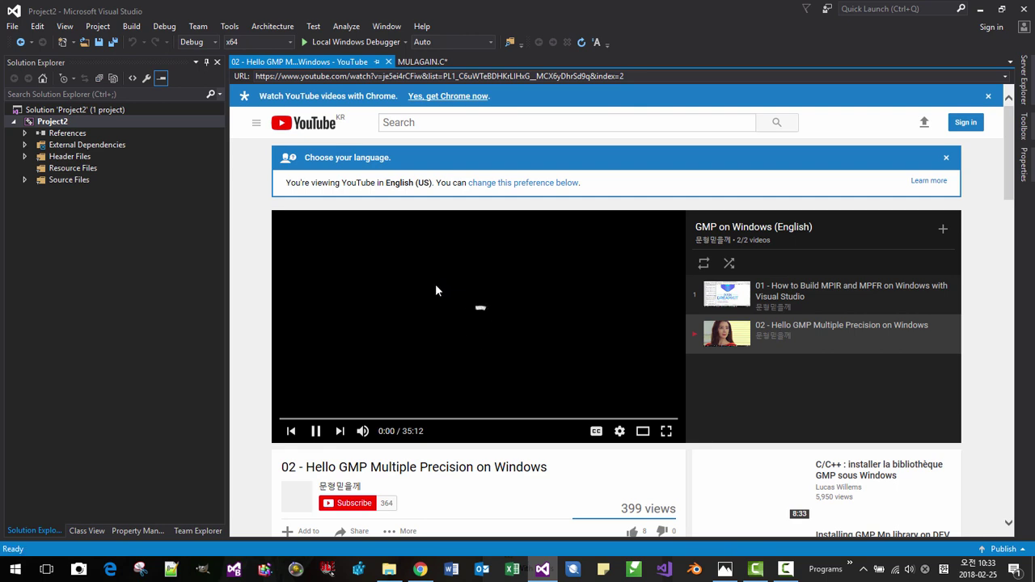
left_click(313, 438)
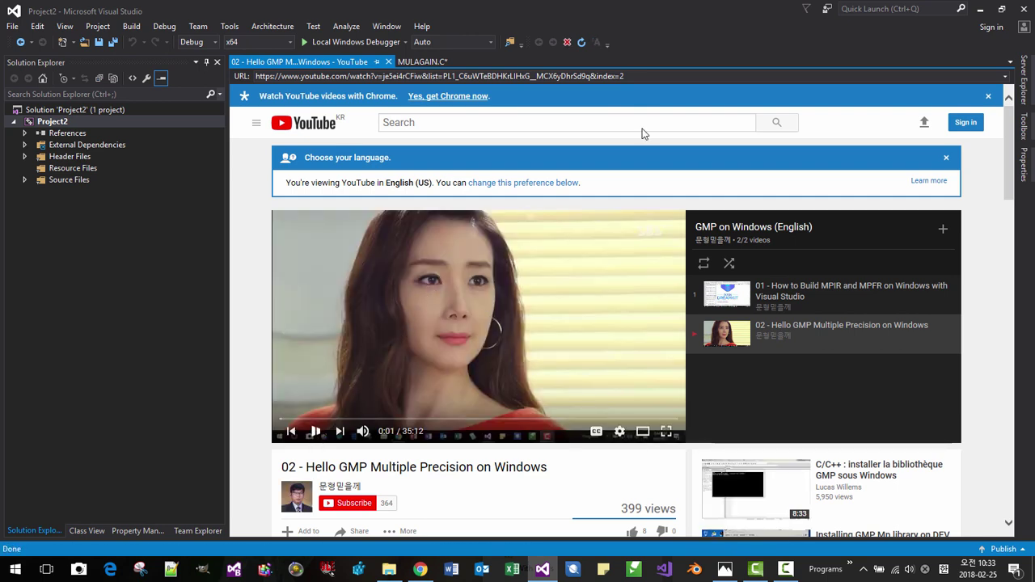
left_click(388, 62)
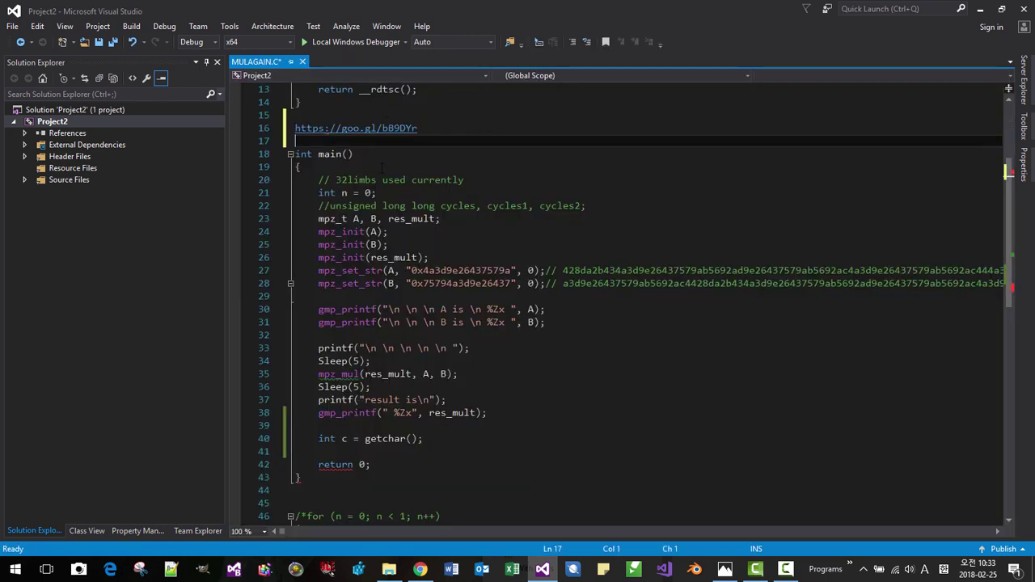